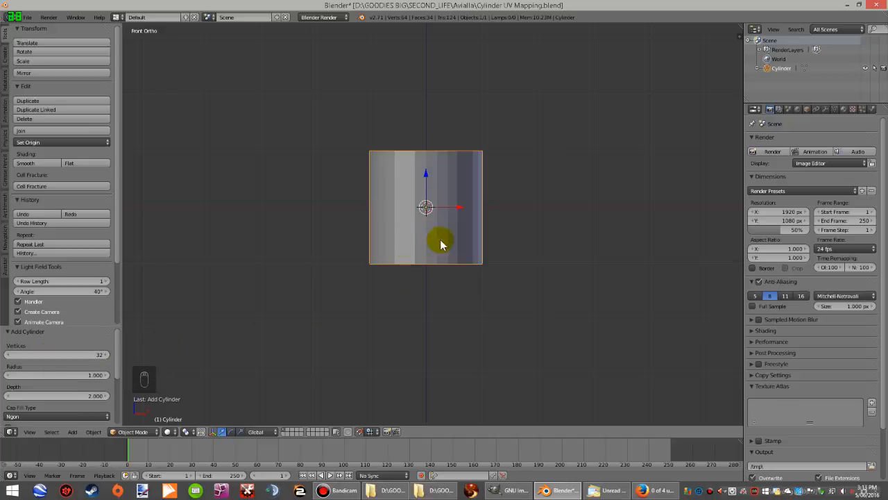
Set the new cylinder's vertex count to 20.
scroll(90, 373, "down", 3)
scroll(87, 375, "up", 2)
double_click(58, 337)
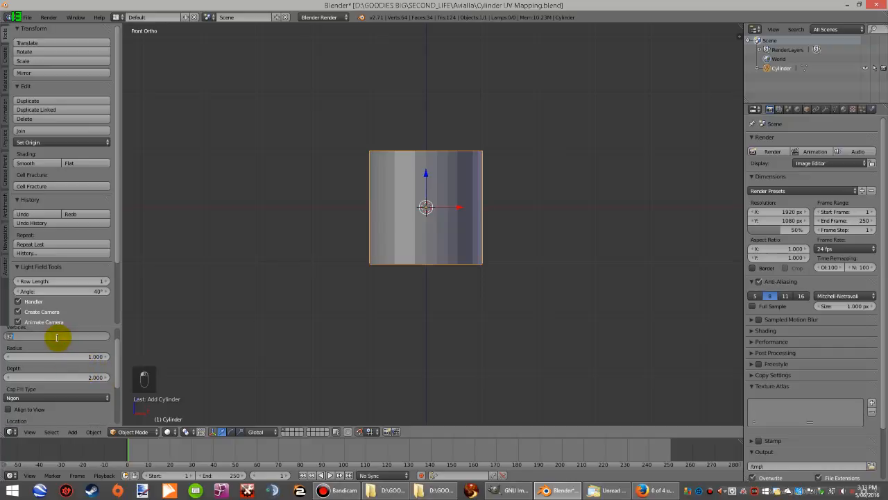
type("20")
key("Return")
scroll(442, 182, "up", 2)
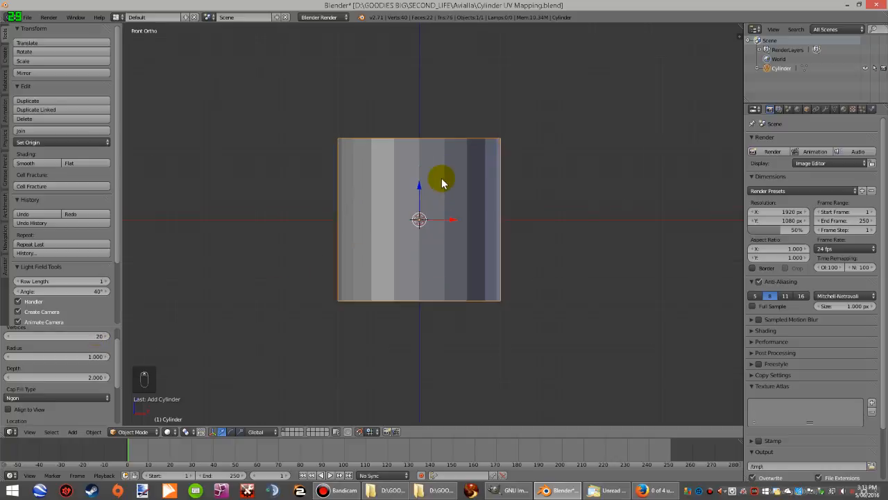
Lower the cylinder's vertex count to 18 and inspect its faceted sides from above.
double_click(70, 338)
type("18")
key("Return")
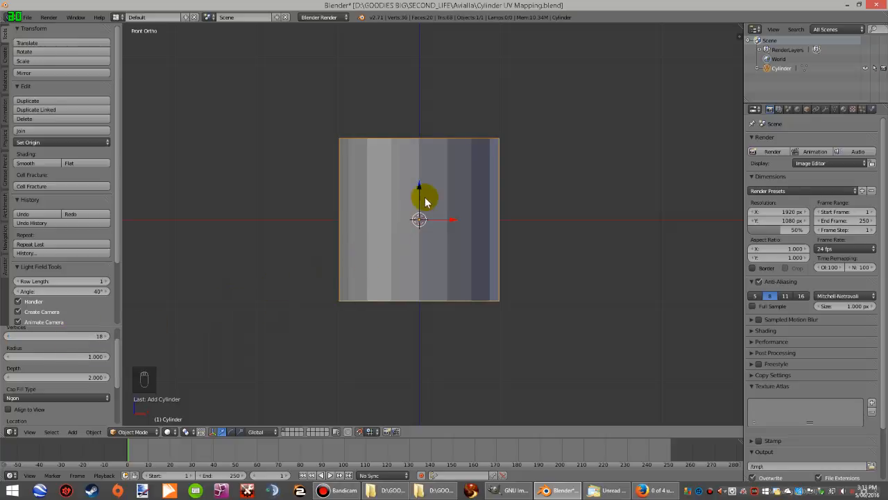
middle_click_drag(402, 175, 401, 232)
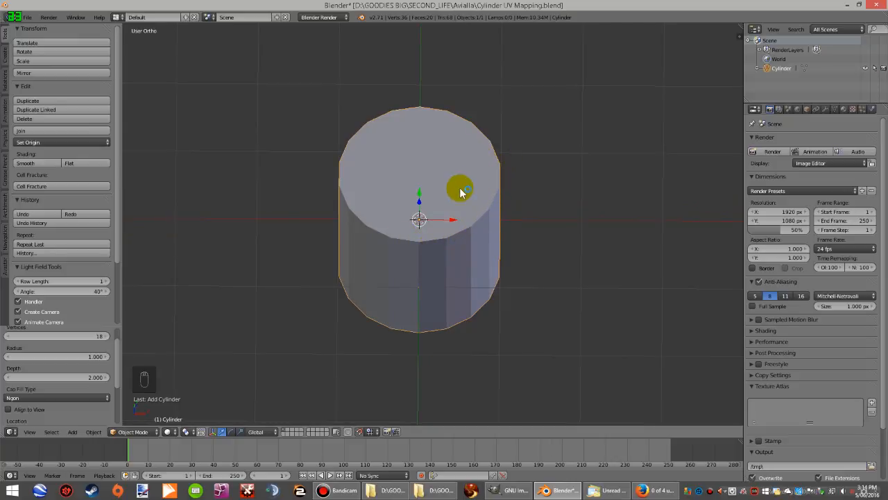
middle_click_drag(396, 212, 385, 195)
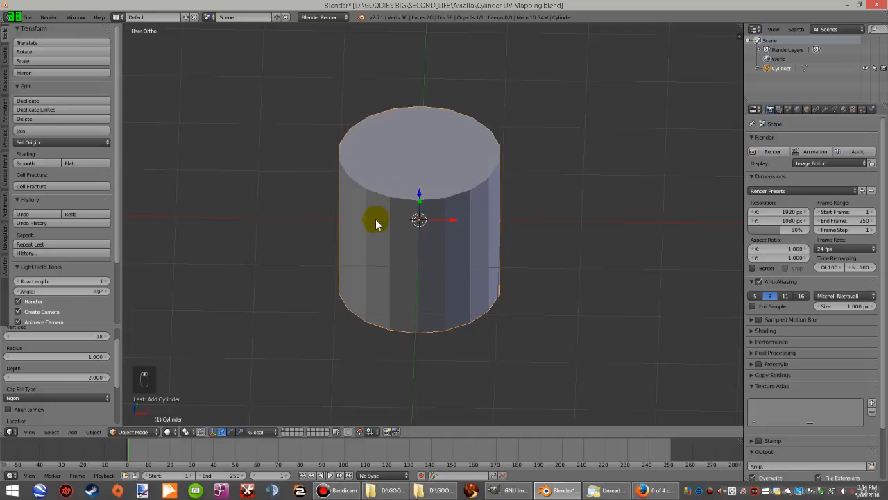
Reduce the cylinder's vertex count to 12 and inspect the coarser shape at an angle.
key("KP_1")
scroll(395, 218, "down", 1)
scroll(400, 221, "up", 2)
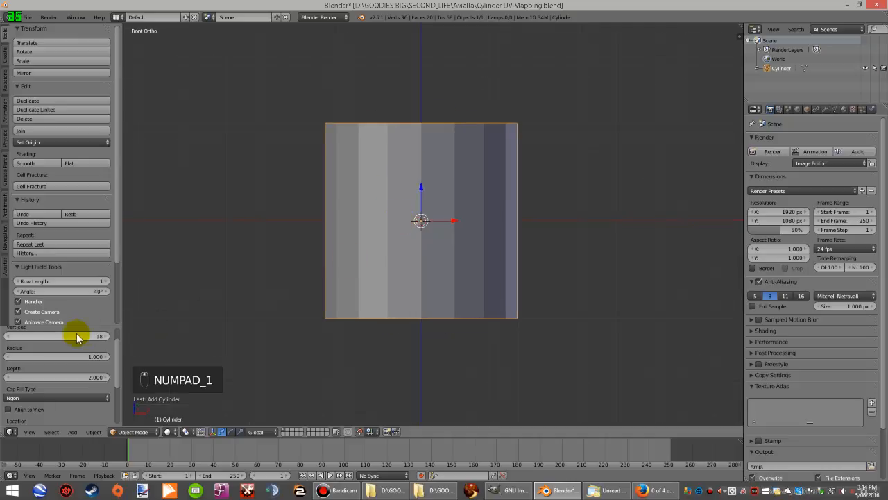
left_click(58, 335)
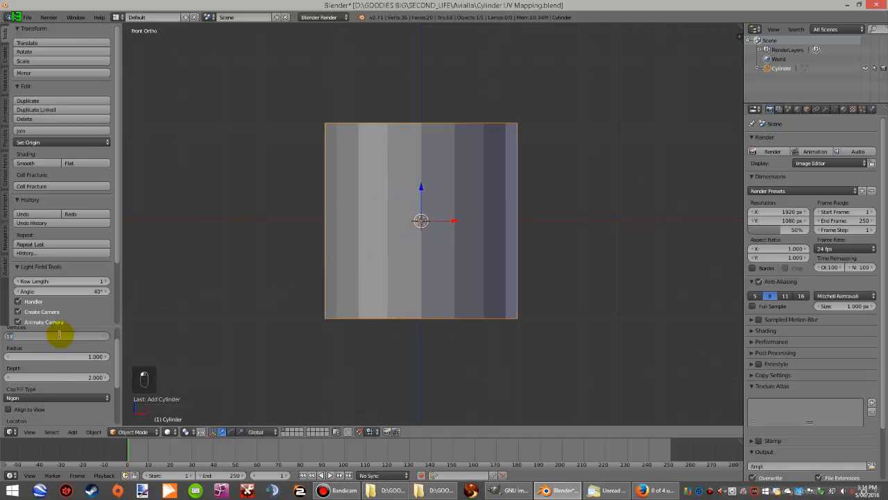
key("Return")
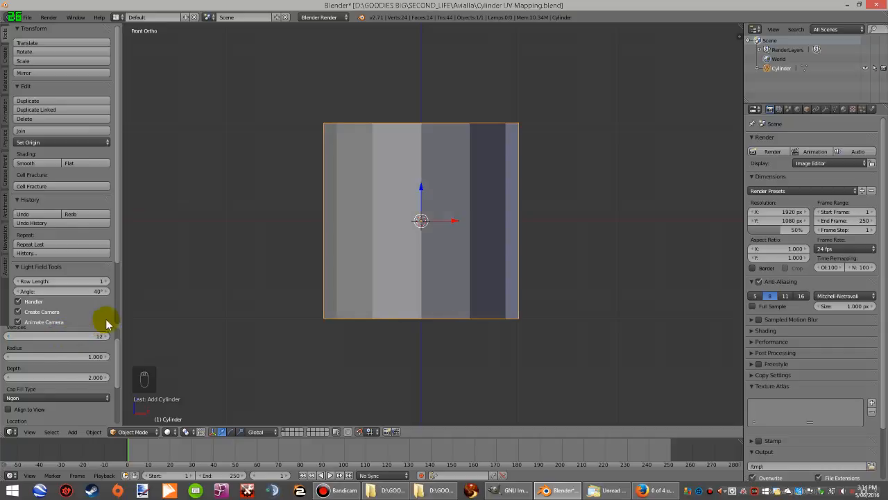
middle_click_drag(368, 194, 375, 222)
scroll(368, 212, "down", 2)
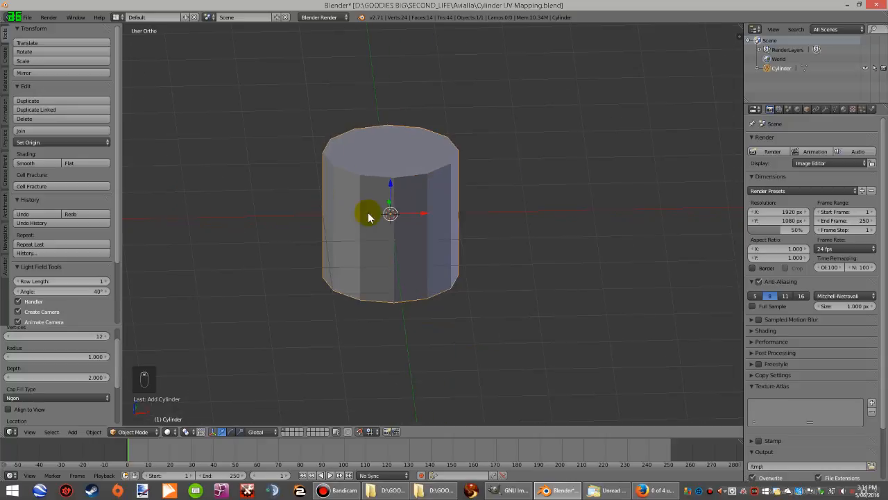
Apply smooth shading to the 12-sided cylinder and inspect its outline.
left_click(39, 163)
middle_click_drag(348, 268, 396, 250)
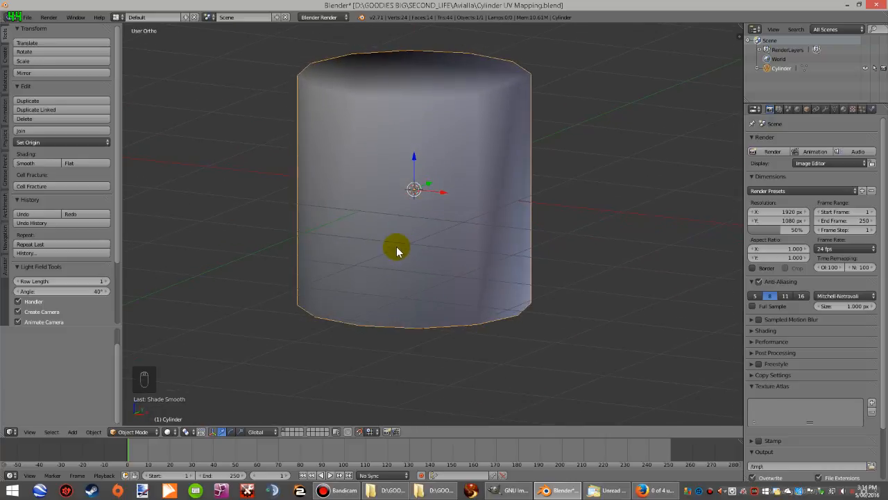
key("space")
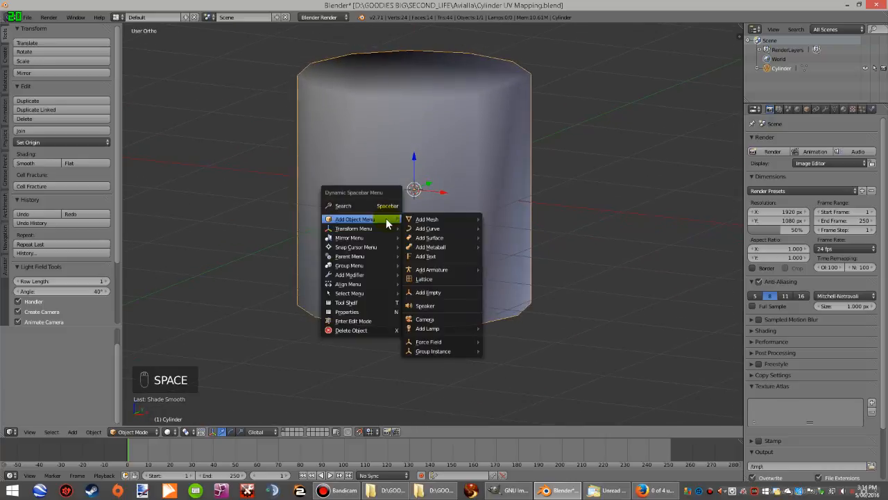
Reopen the recent file Cylinder UV Mapping.blend to return to the empty scene.
left_click(27, 18)
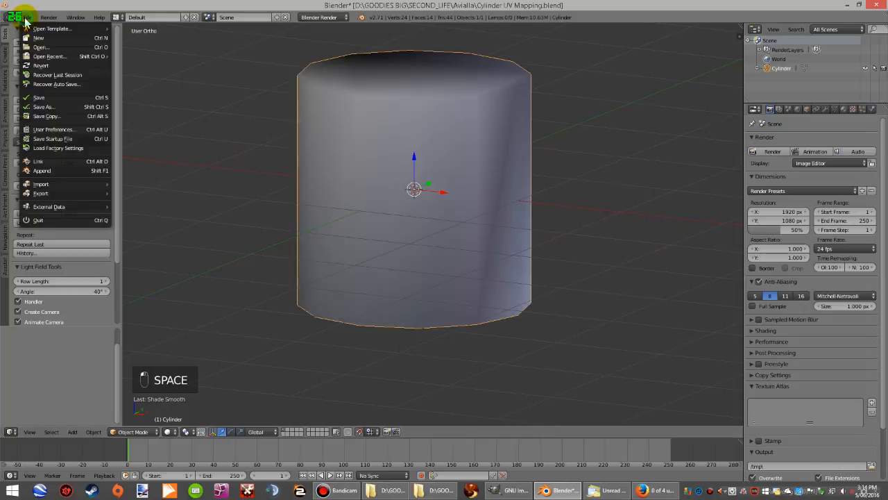
mouse_move(54, 56)
left_click(170, 57)
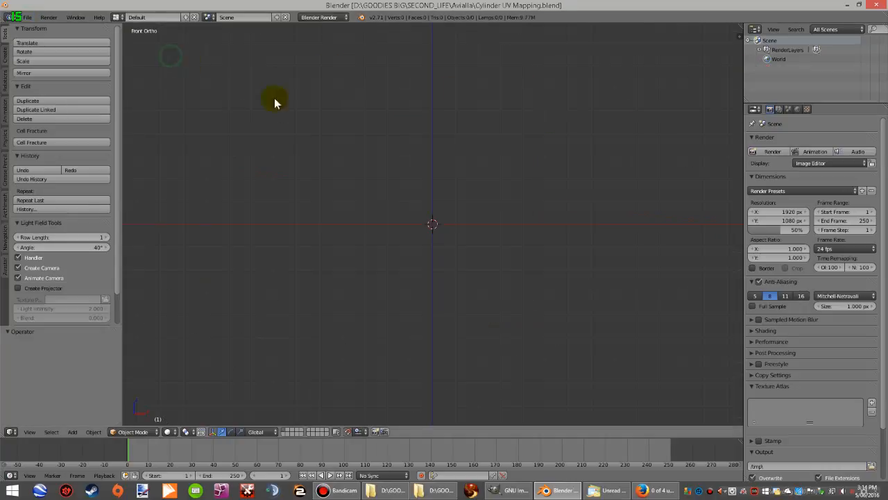
Add a cylinder mesh at the centre of the empty scene.
key("space")
mouse_move(441, 236)
mouse_move(489, 236)
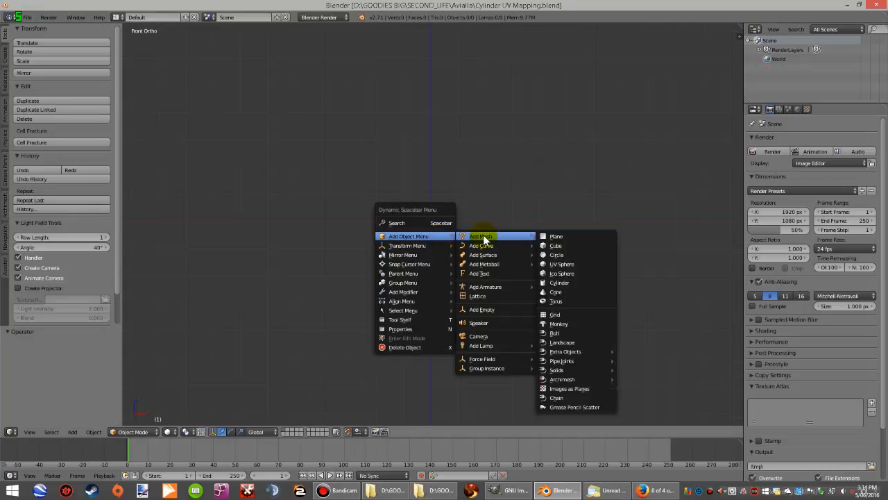
left_click(559, 282)
scroll(452, 246, "up", 3)
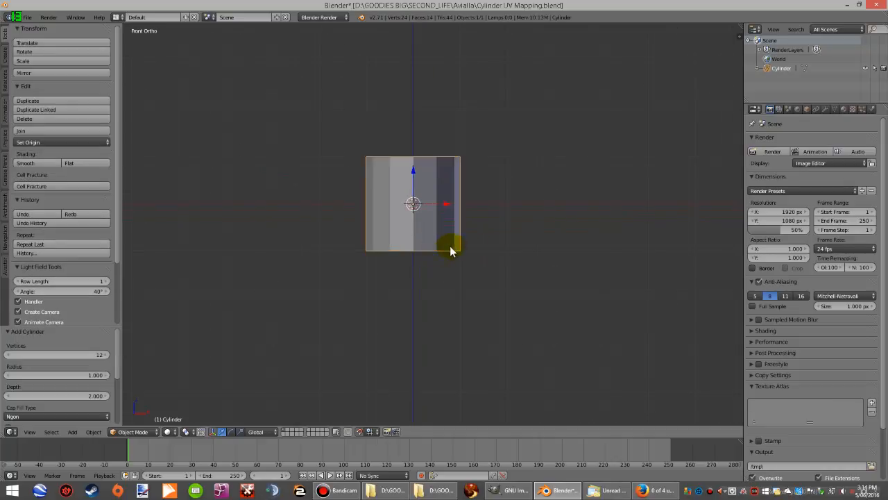
Set the newly added cylinder's vertex count to 18.
left_click(78, 354)
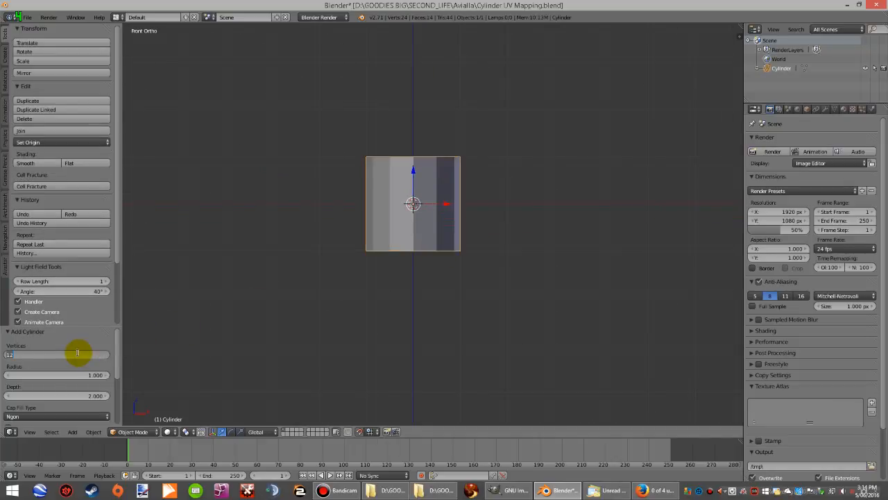
type("18")
key("Return")
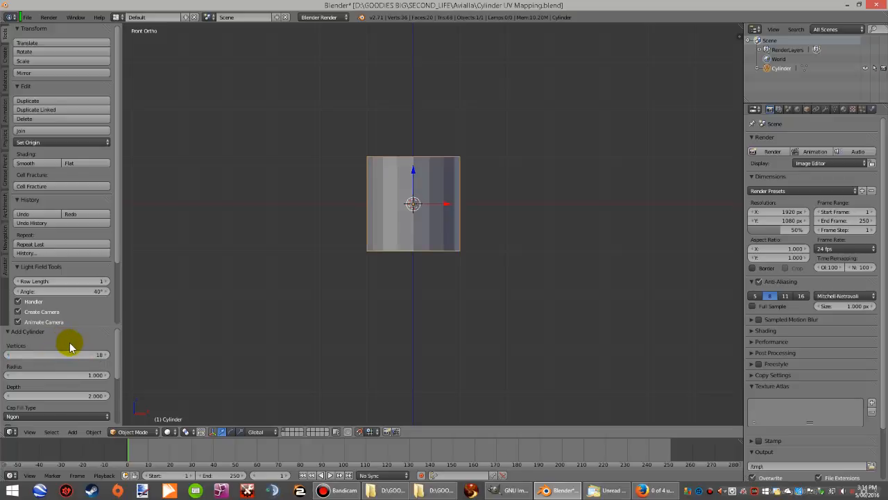
Set the cylinder's vertex count to 20.
left_click(65, 354)
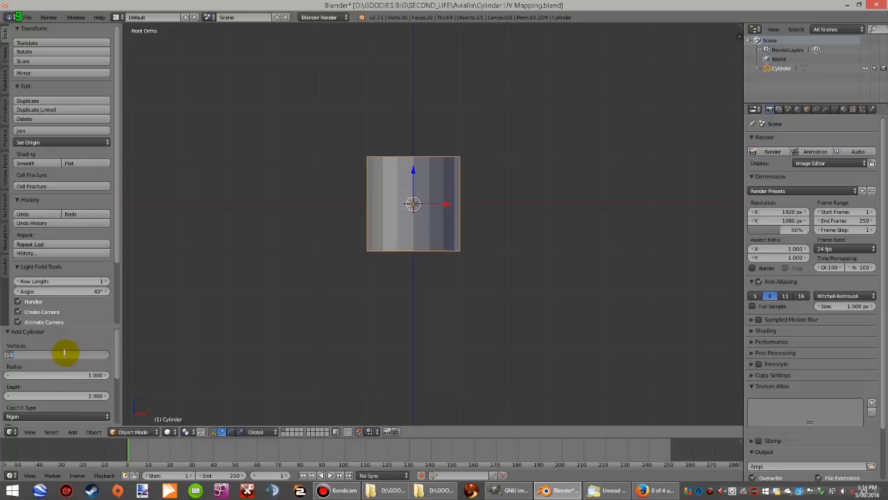
key("Return")
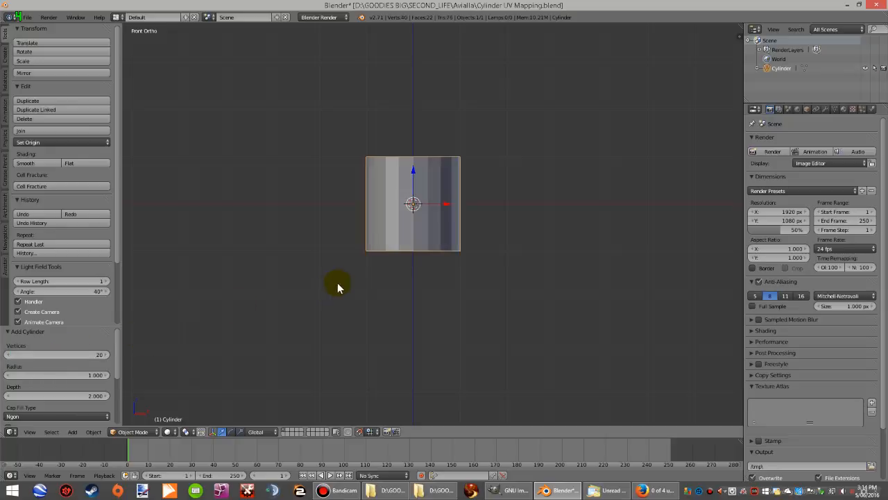
scroll(412, 213, "up", 2)
scroll(414, 217, "up", 1)
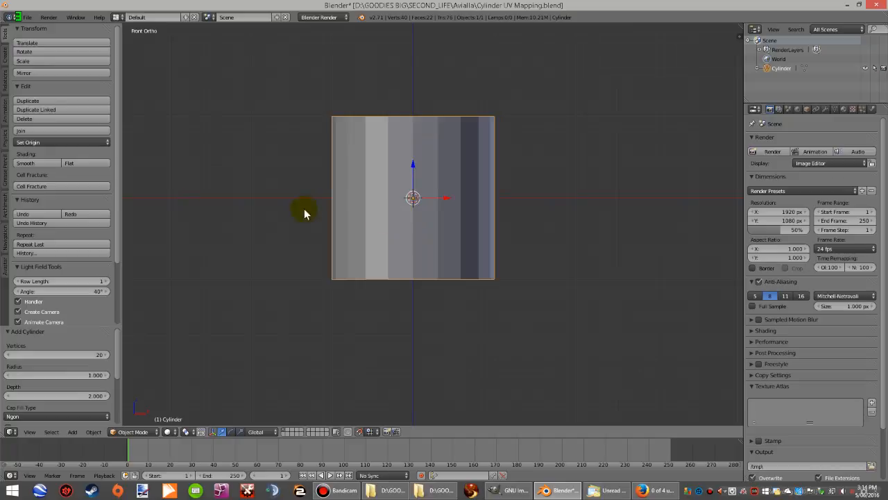
Apply smooth shading to the cylinder and check it at an angle before returning to the front view.
left_click(37, 164)
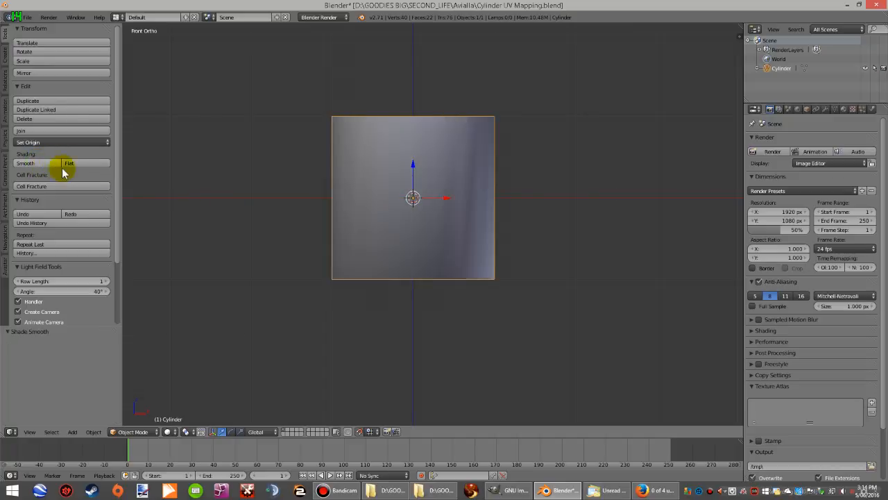
scroll(416, 218, "up", 1)
mouse_move(428, 218)
middle_mouse_down()
mouse_move(413, 234)
mouse_move(312, 263)
mouse_move(323, 278)
mouse_move(412, 252)
middle_mouse_up()
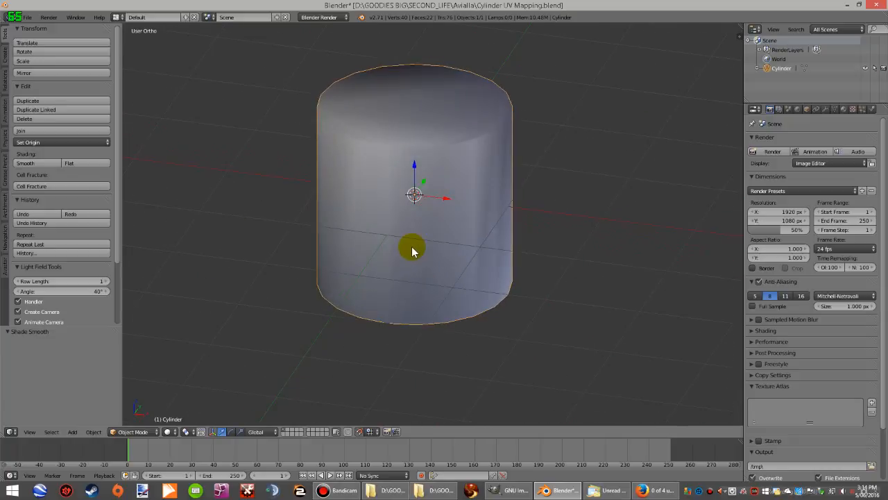
key("KP_1")
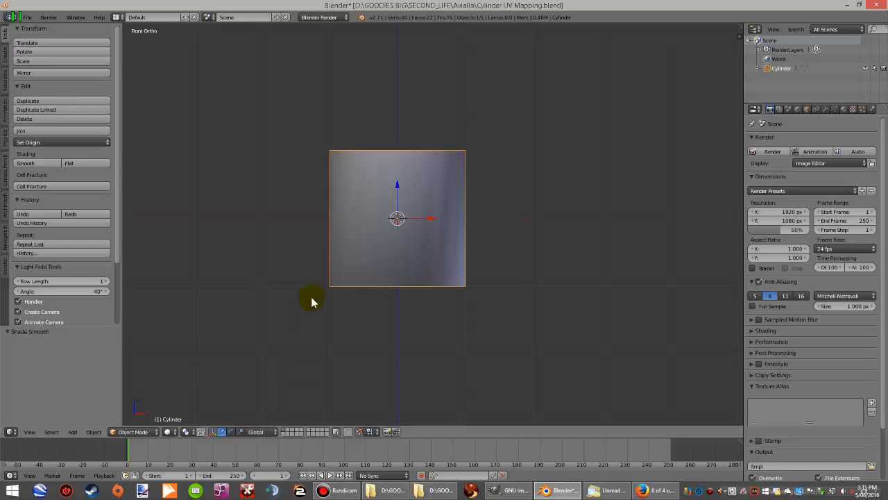
Stretch the cylinder along the Z axis by a scale factor of 3 to make a tall column.
left_click(240, 432)
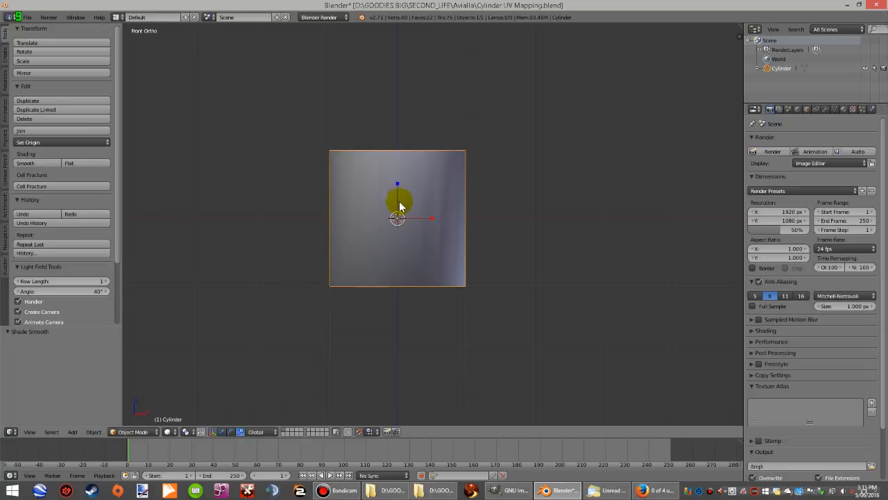
scroll(397, 200, "down", 2)
left_click_drag(399, 182, 412, 109)
scroll(396, 161, "down", 2)
scroll(396, 161, "up", 2)
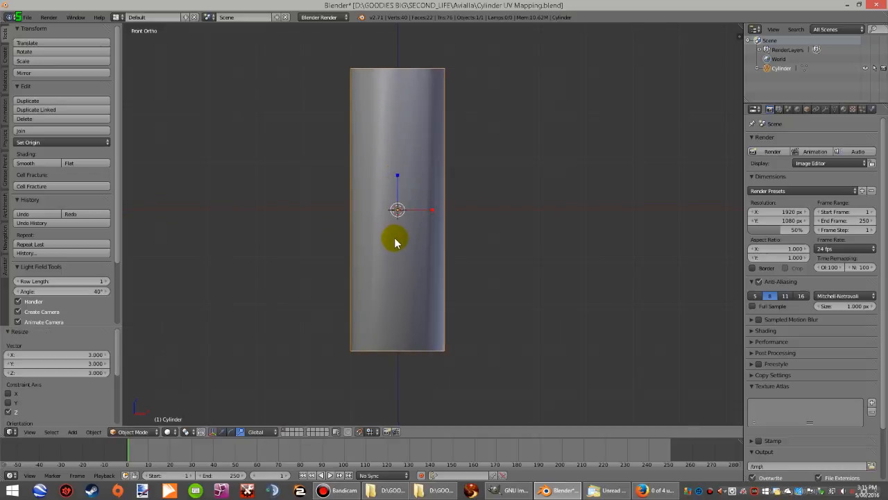
Put the cylinder in Edit Mode and split the 3D view, making the new area a UV/Image Editor.
key("Tab")
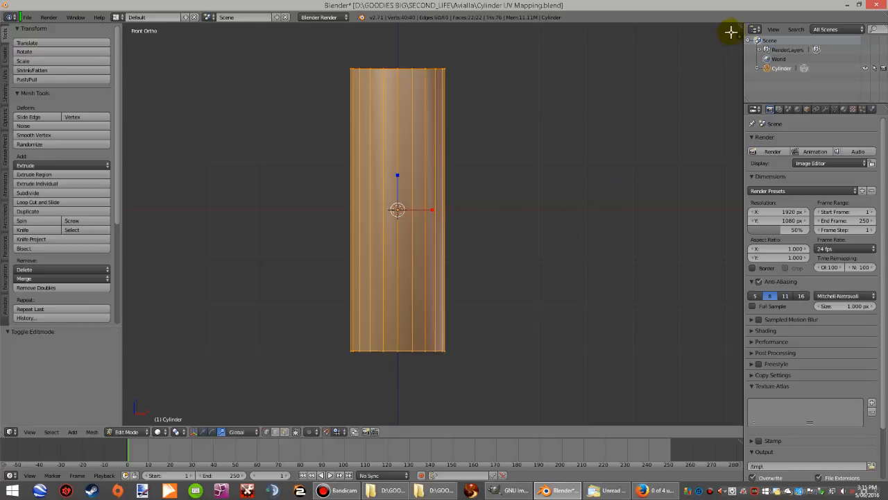
left_click_drag(738, 27, 601, 77)
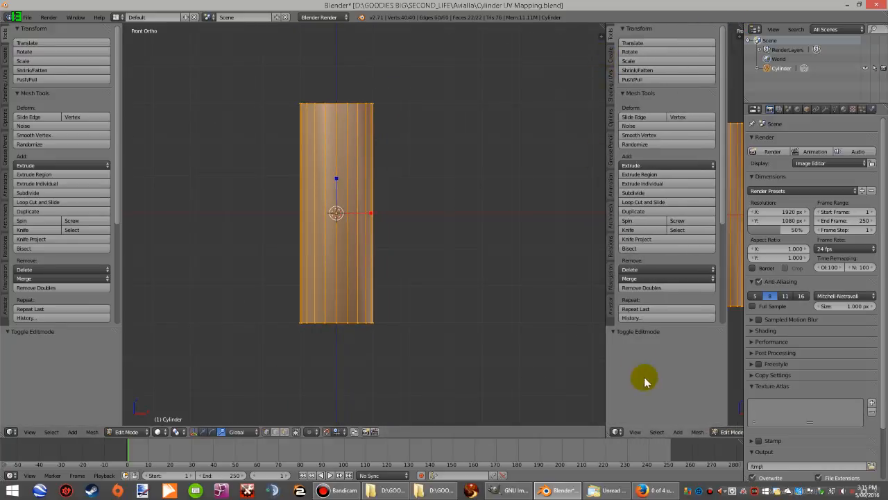
left_click(616, 432)
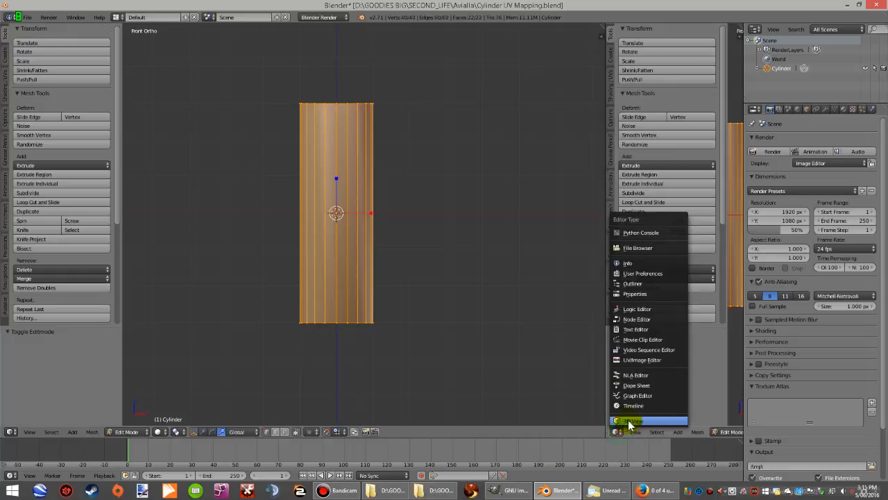
left_click(642, 360)
left_click_drag(605, 297, 567, 301)
scroll(306, 260, "up", 2)
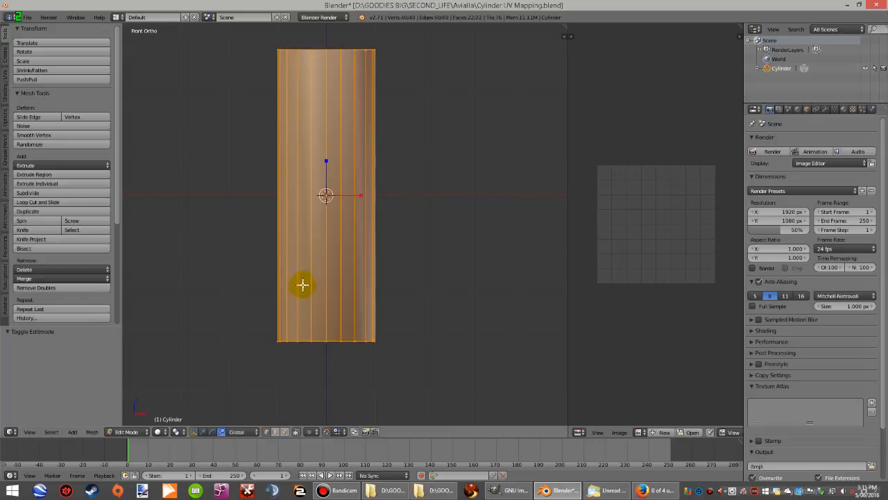
Create a material with a cyan diffuse colour and assign it to all faces of the cylinder.
left_click(844, 110)
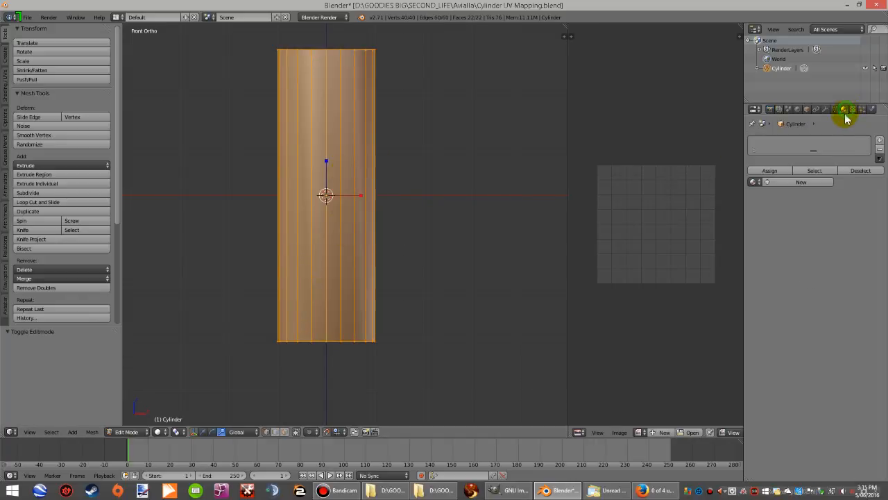
left_click(880, 139)
left_click(813, 184)
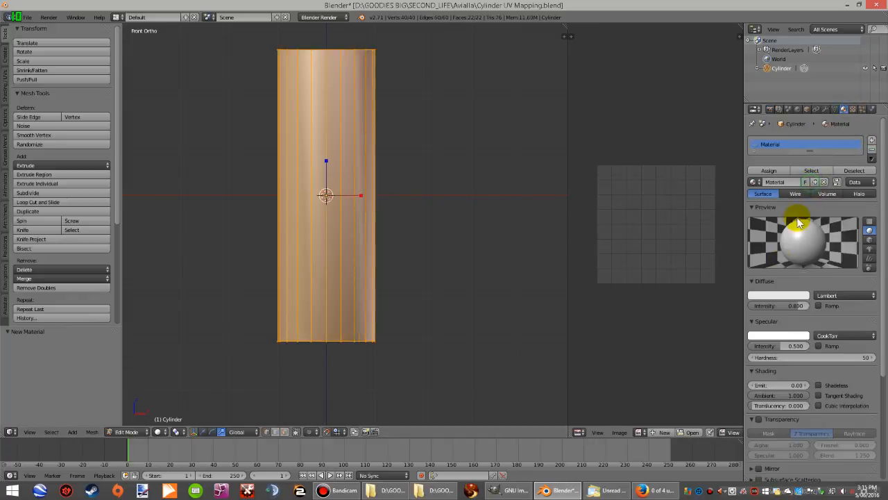
left_click(775, 297)
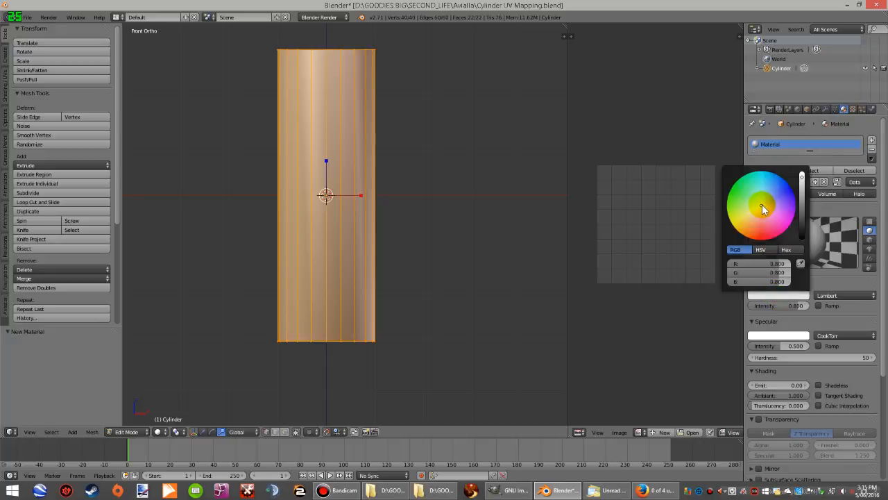
left_click_drag(763, 208, 760, 171)
left_click(769, 171)
Switch to face selection and select only the cylinder's top cap face.
scroll(398, 236, "up", 2)
middle_click_drag(398, 224, 408, 254)
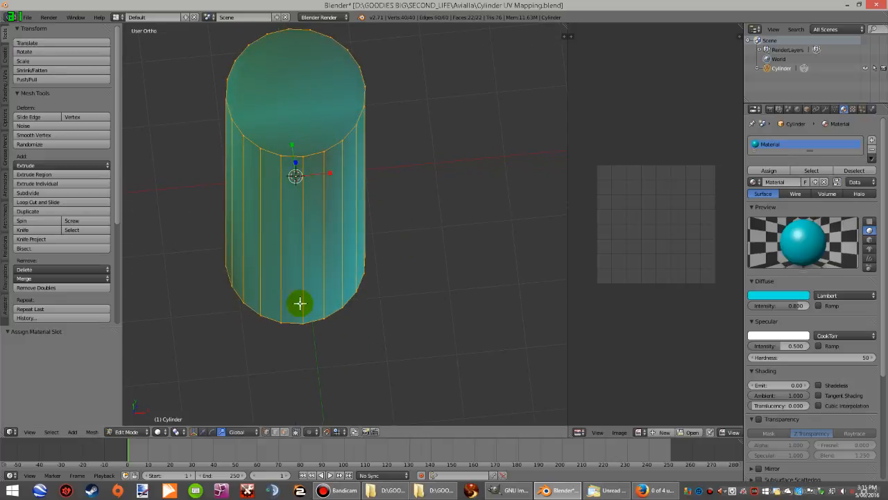
left_click(288, 434)
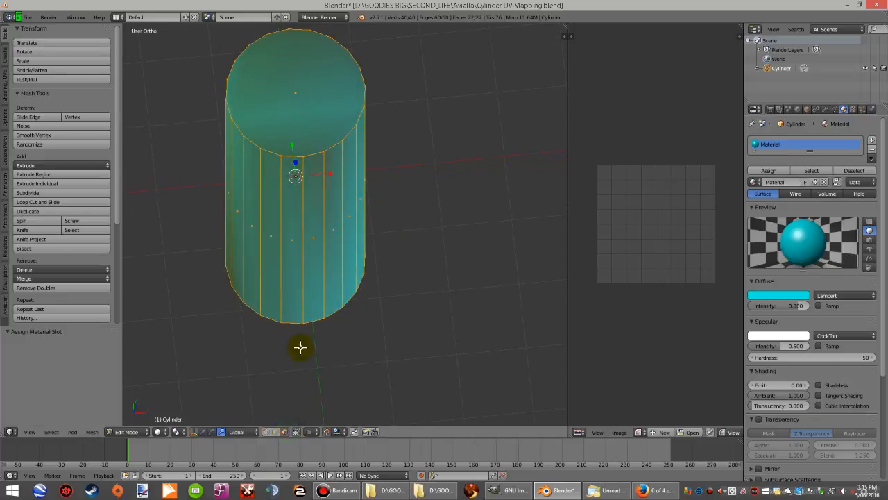
right_click(286, 114)
middle_click_drag(254, 320, 290, 284)
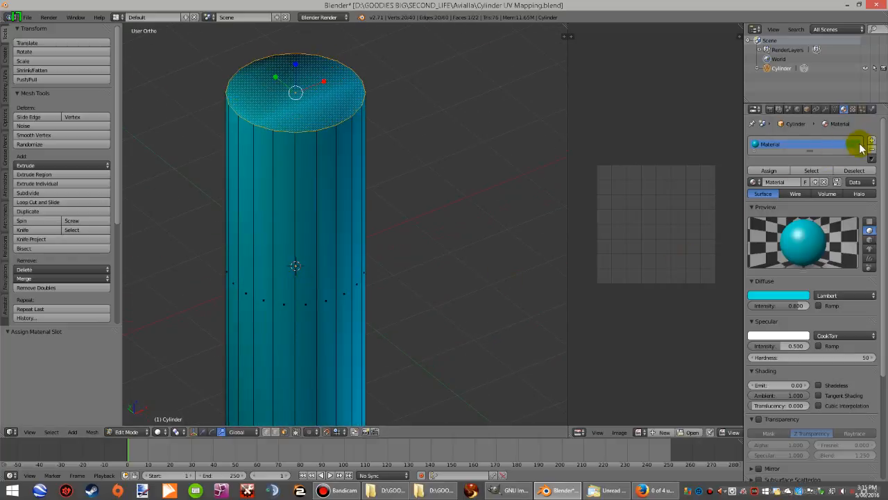
Add a second material with a blue diffuse colour and assign it to the cylinder's selected top cap.
left_click(872, 139)
left_click(800, 184)
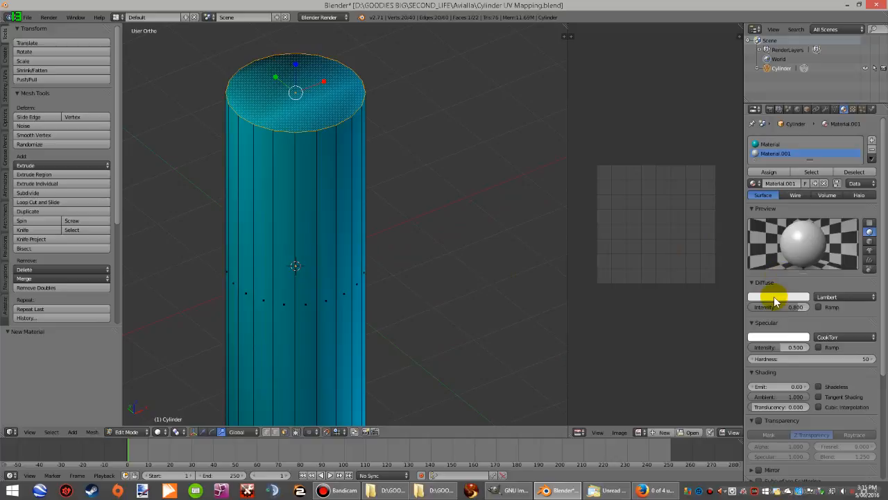
left_click(763, 297)
left_click(771, 181)
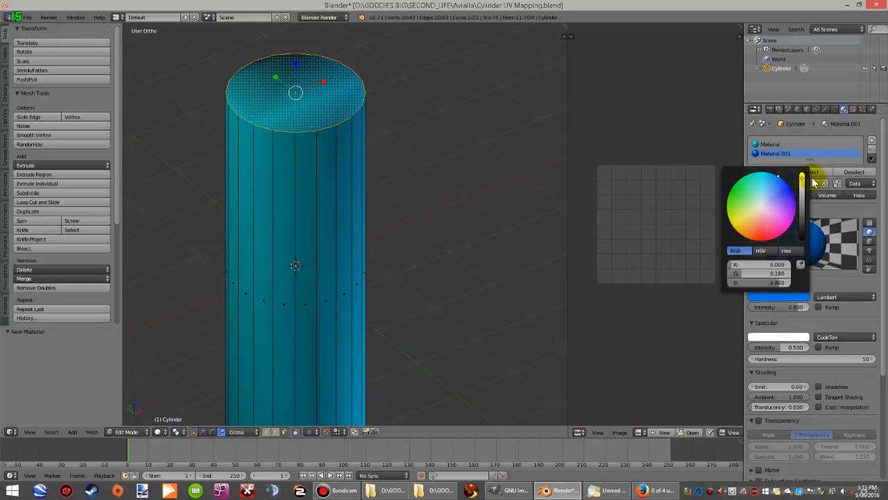
left_click(763, 175)
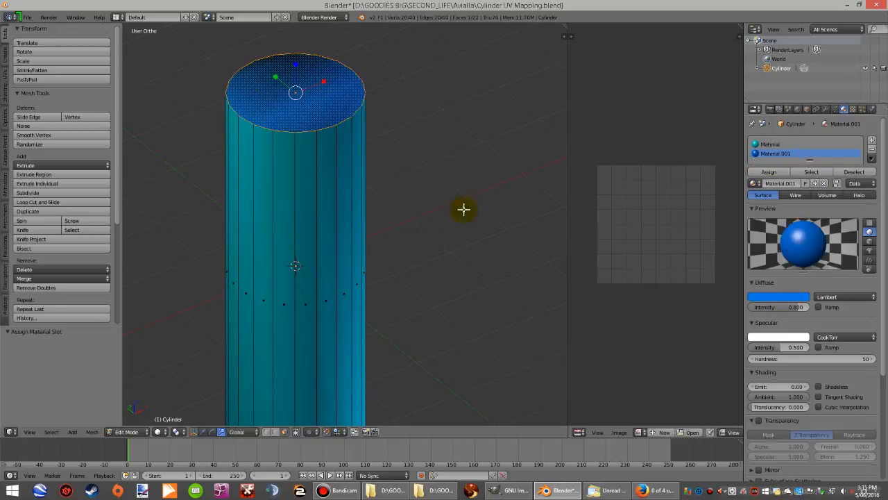
Select the cylinder's bottom cap, add a third material with a green diffuse colour, and assign it to that face.
scroll(313, 258, "down", 3)
mouse_move(290, 290)
middle_mouse_down()
mouse_move(291, 222)
mouse_move(299, 299)
middle_mouse_up()
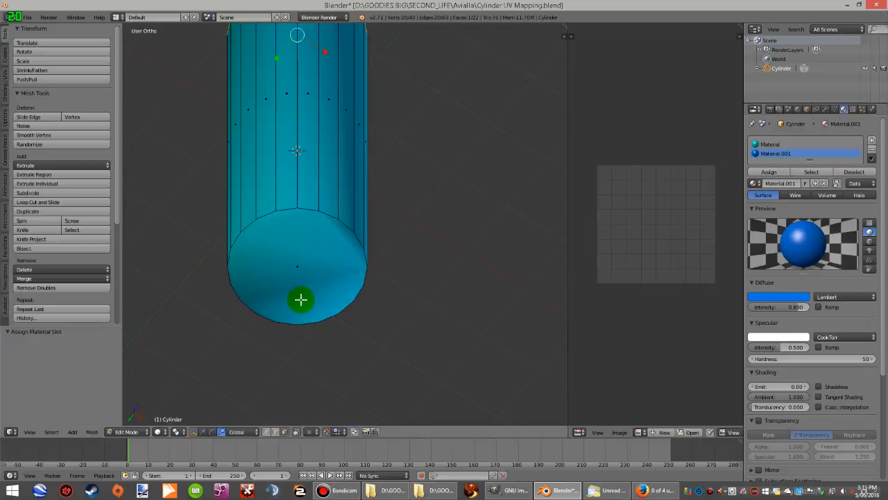
right_click(370, 258)
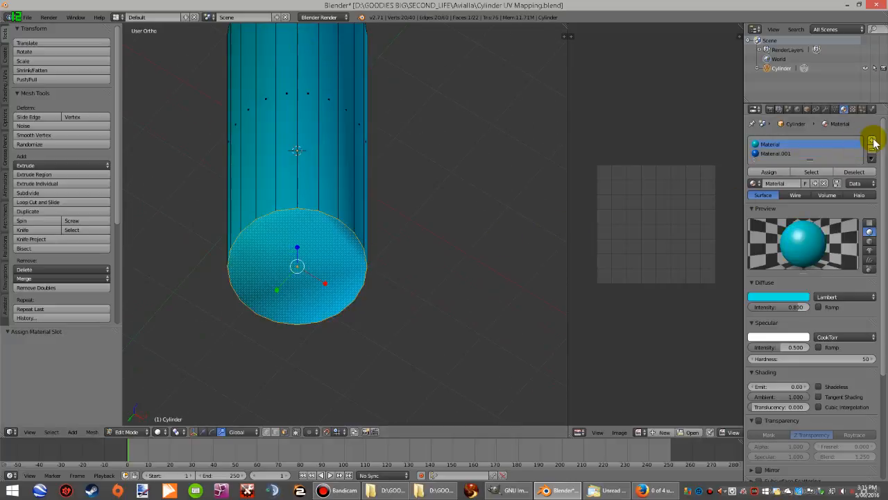
left_click(872, 140)
left_click(805, 194)
left_click(764, 305)
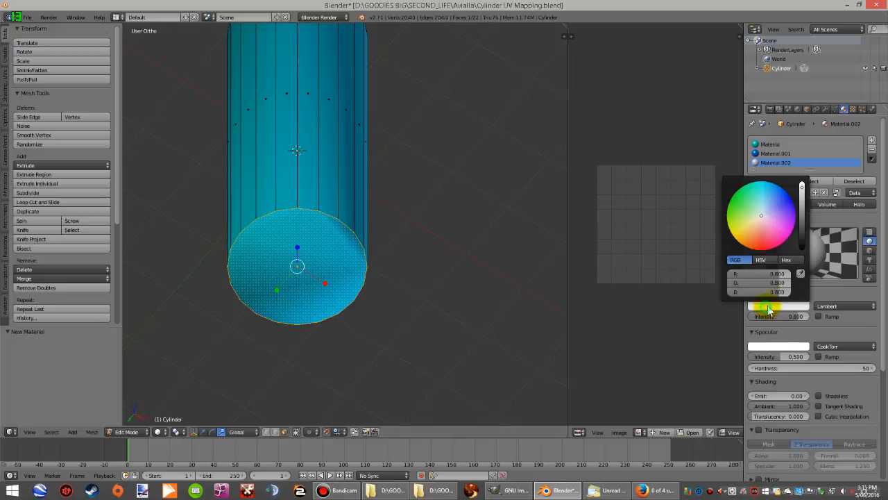
left_click(739, 232)
left_click(767, 183)
Add the top cap to the bottom cap selection and set both cap faces to flat shading.
middle_click_drag(498, 261, 313, 154)
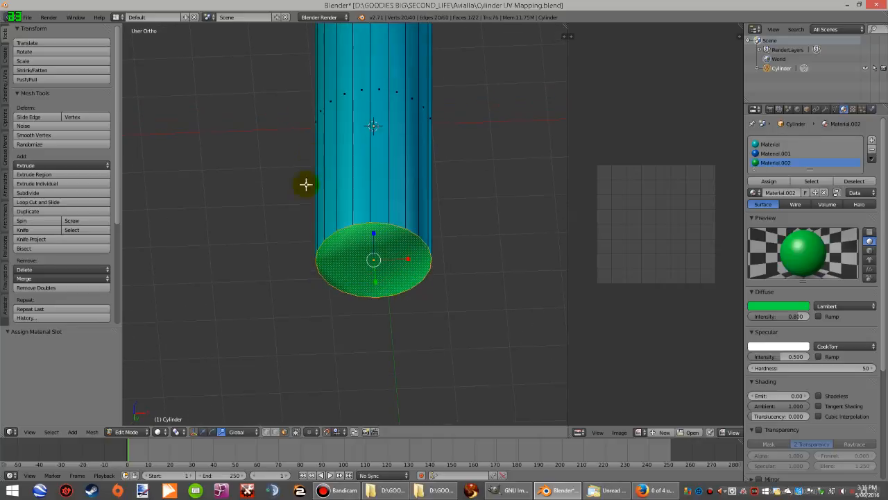
middle_click_drag(299, 233, 329, 232)
right_click(366, 143, "shift")
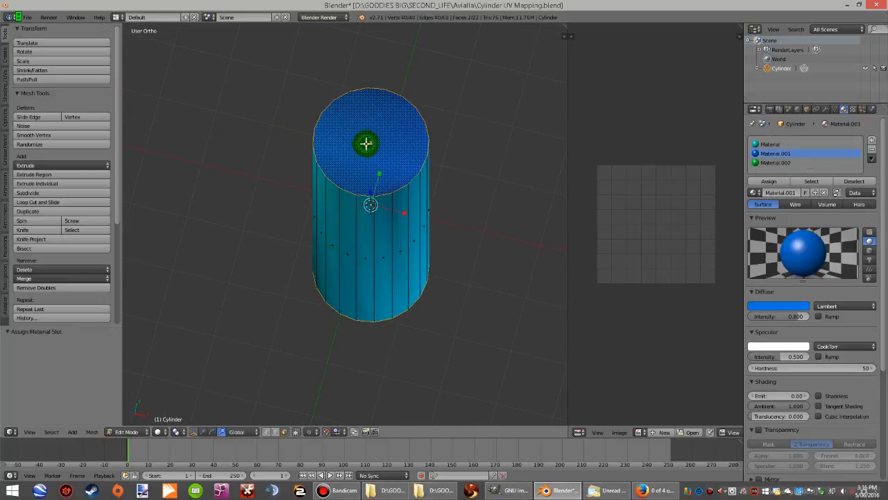
mouse_move(359, 260)
middle_mouse_down()
mouse_move(361, 121)
mouse_move(363, 254)
middle_mouse_up()
scroll(371, 301, "up", 2)
scroll(307, 327, "down", 3)
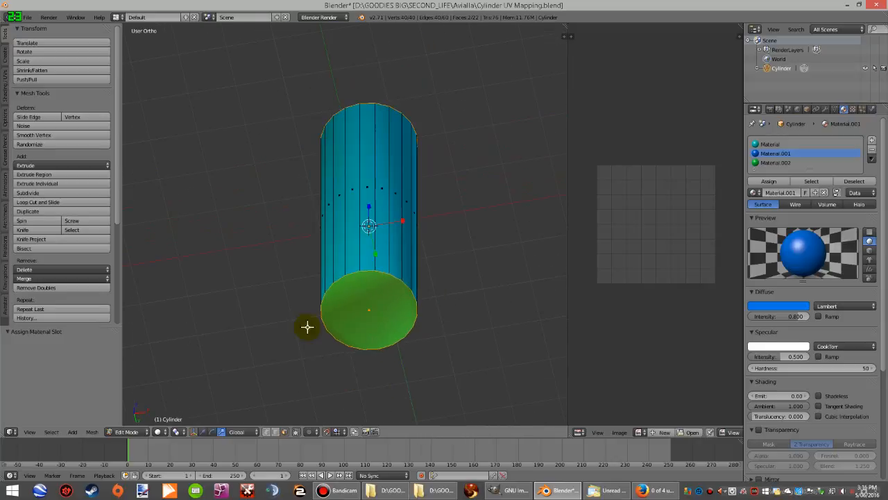
left_click(91, 432)
mouse_move(122, 293)
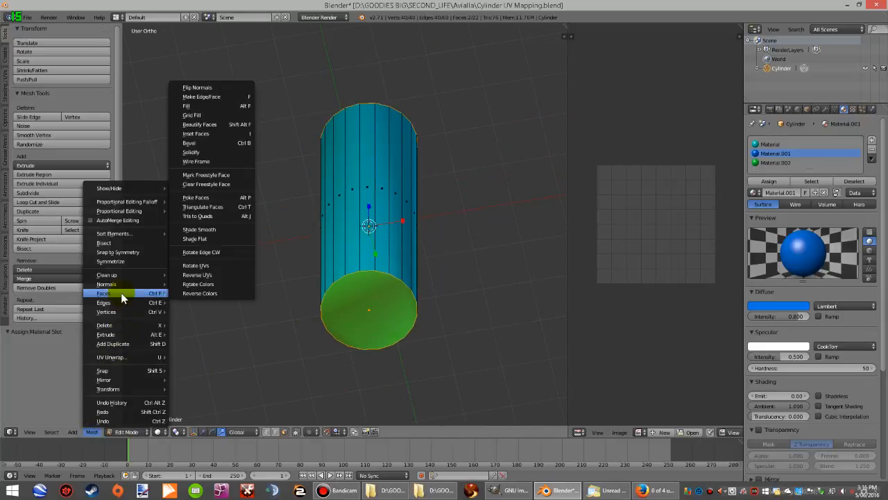
left_click(211, 238)
Deselect all faces and set the viewport shading to Texture in the front orthographic view.
middle_click_drag(365, 231, 341, 324)
key("KP_1")
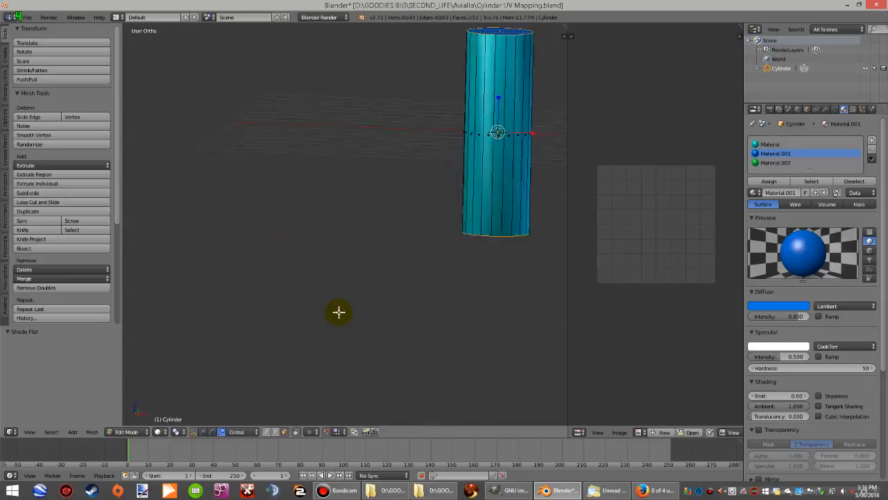
scroll(421, 240, "up", 4)
key("a")
middle_click_drag(397, 263, 401, 267, "shift")
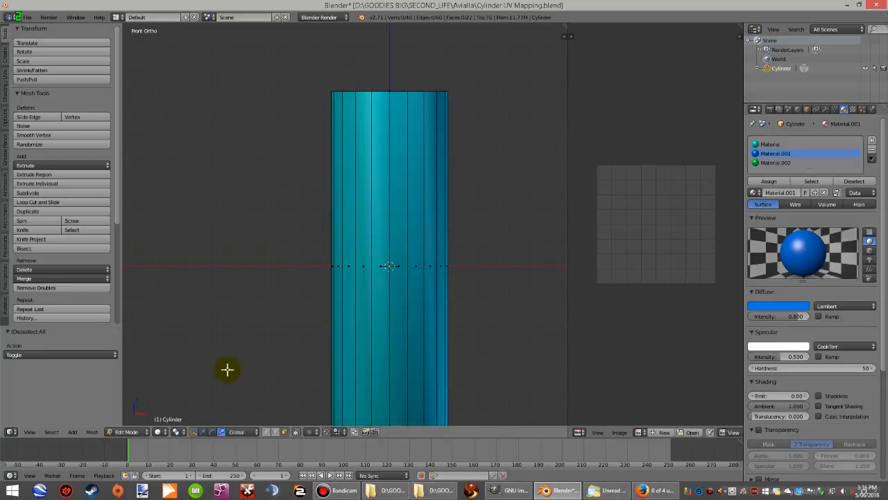
left_click(162, 431)
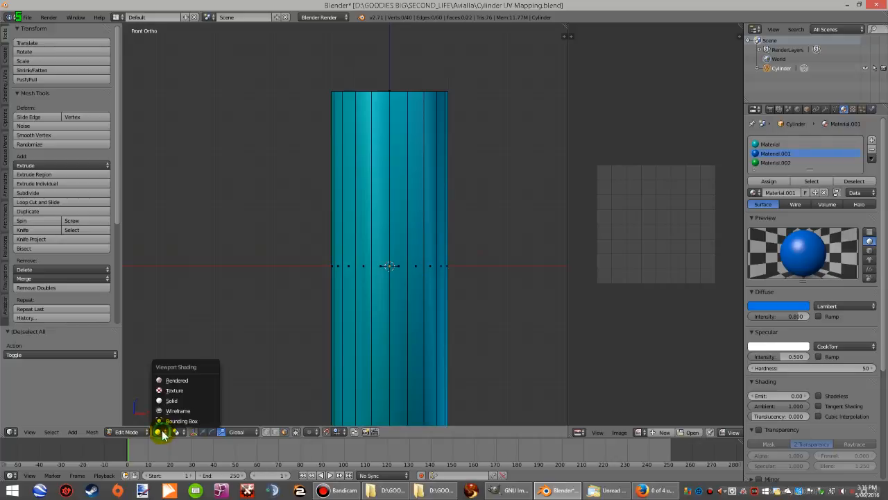
left_click(178, 391)
Select all side faces through their cyan material and give them a new 1024 × 1024 px UV Grid image.
middle_click_drag(337, 271, 361, 292, "shift")
key("a")
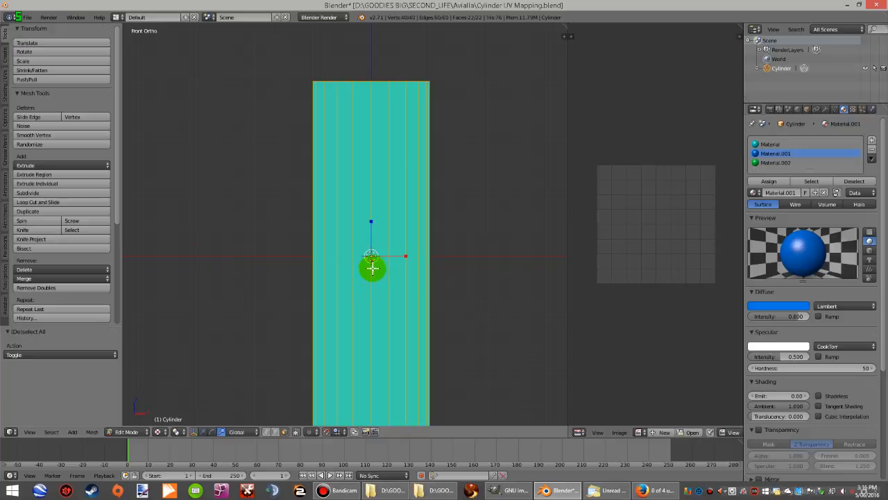
key("a")
right_click(372, 294)
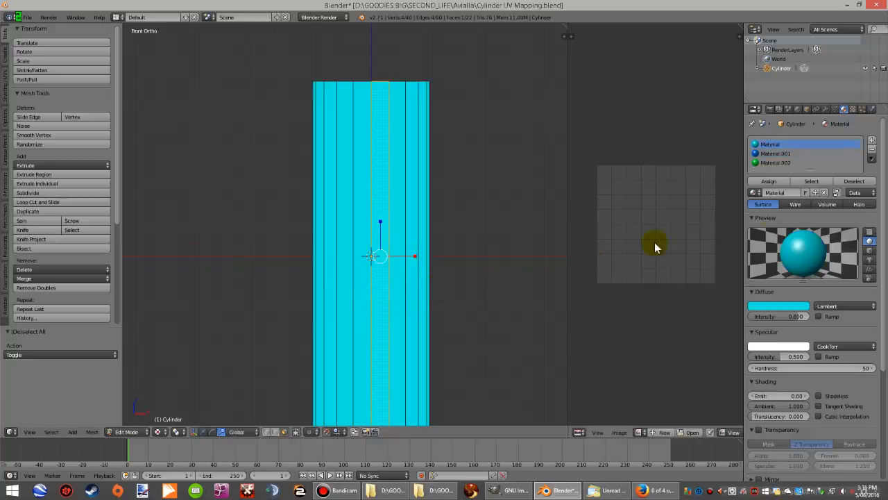
left_click(814, 182)
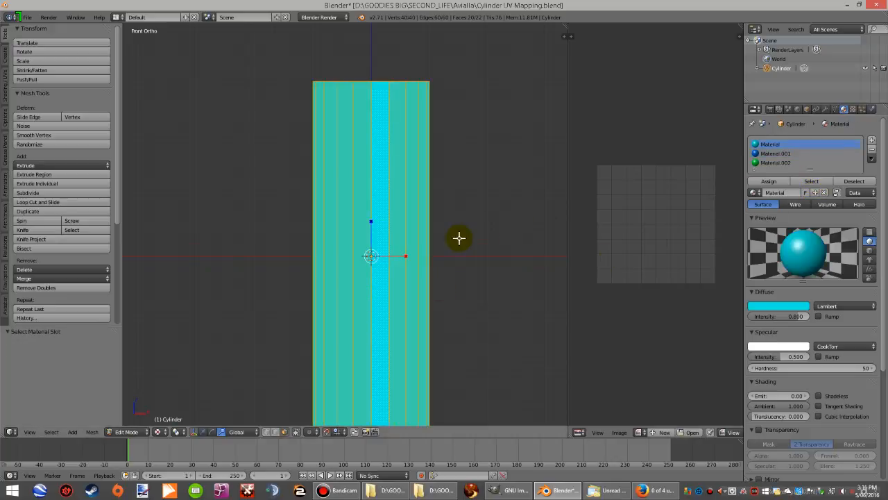
left_click(655, 433)
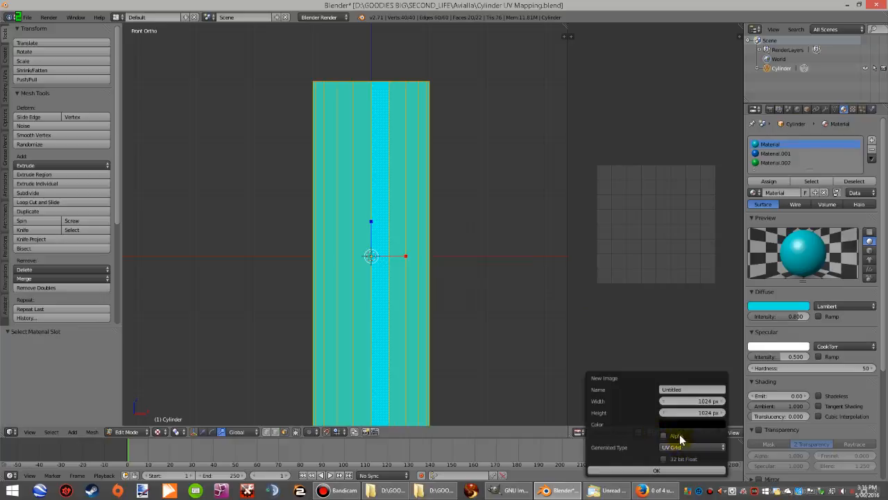
left_click(645, 470)
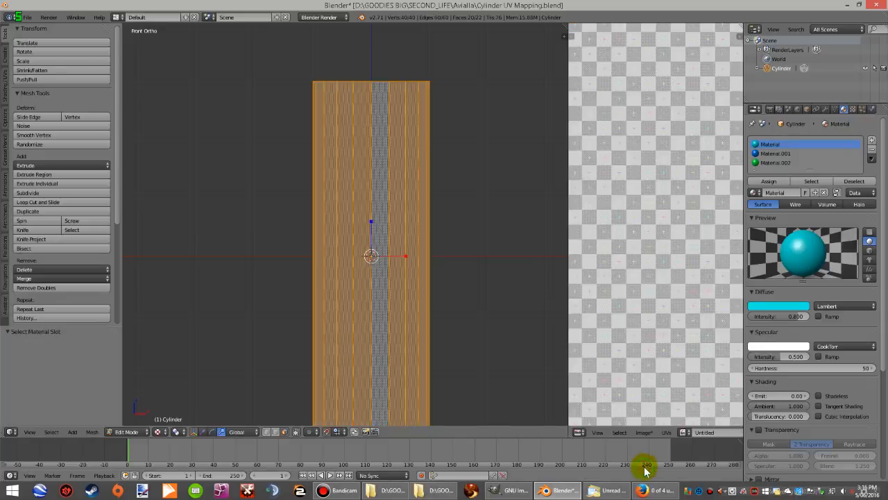
Unwrap the side faces with Cylinder Projection and enable Scale to Bounds.
scroll(385, 264, "down", 3)
scroll(376, 257, "up", 5)
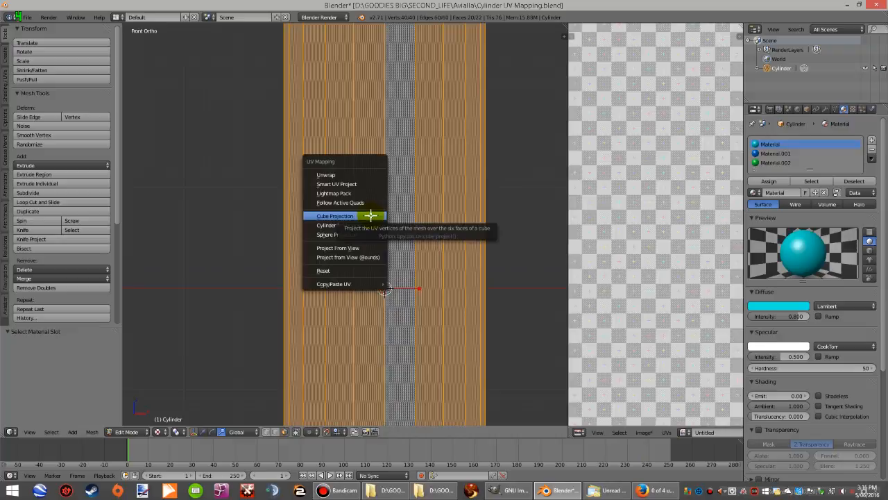
left_click(355, 225)
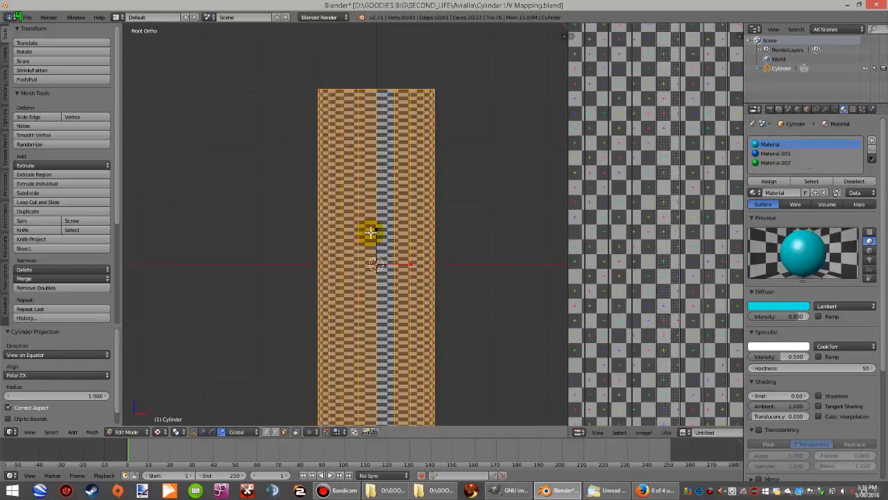
middle_click_drag(280, 249, 222, 247)
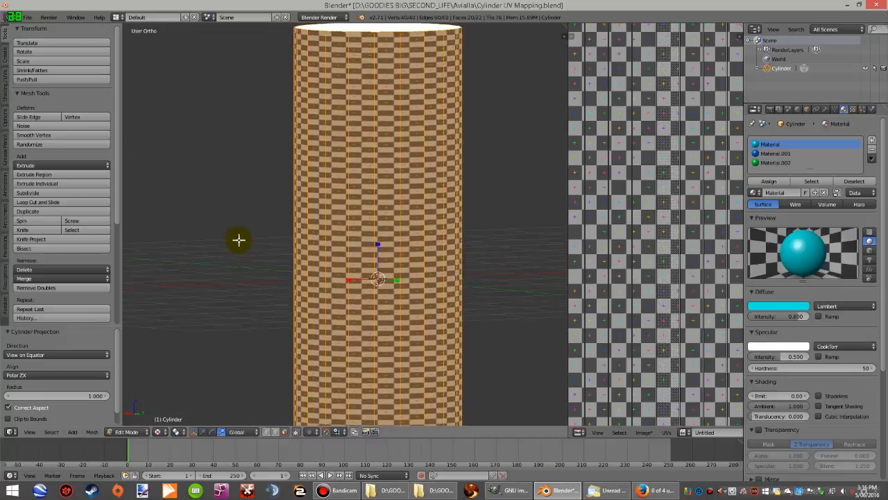
middle_click_drag(352, 241, 376, 248)
scroll(417, 243, "down", 1)
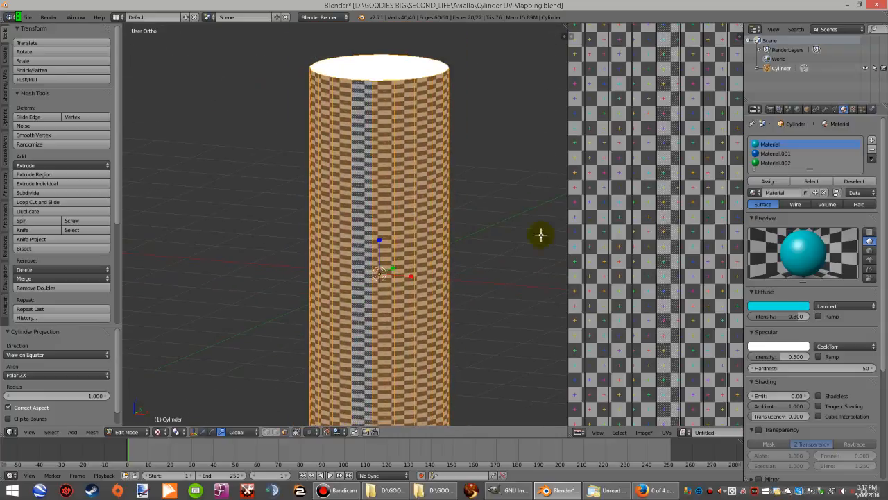
scroll(655, 229, "down", 6)
scroll(651, 239, "up", 1)
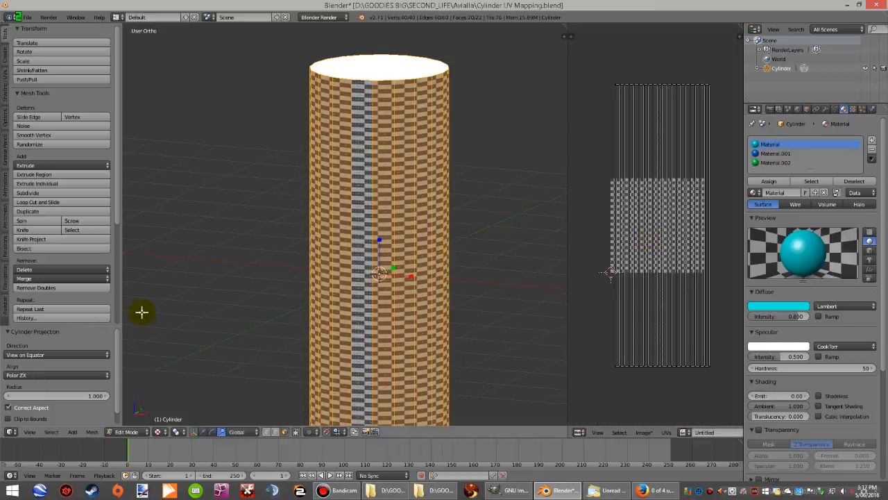
scroll(99, 339, "down", 2)
left_click(36, 416)
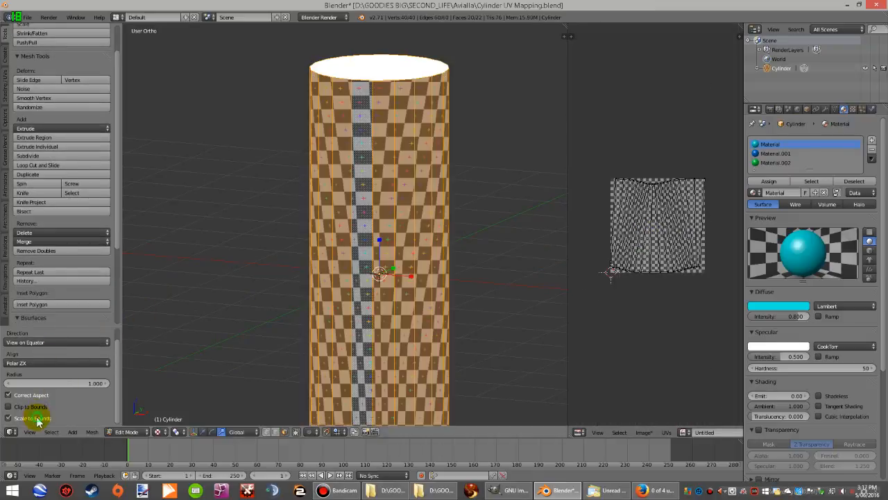
Repeat the Cylinder Projection on the side faces from the front view with Scale to Bounds enabled.
scroll(330, 305, "up", 1)
middle_click_drag(329, 305, 366, 304)
key("KP_1")
scroll(340, 297, "down", 3)
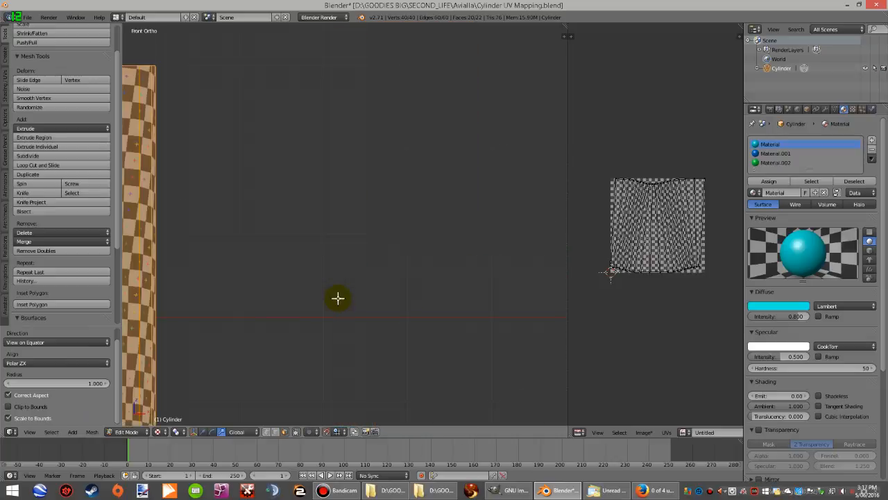
scroll(318, 265, "up", 2)
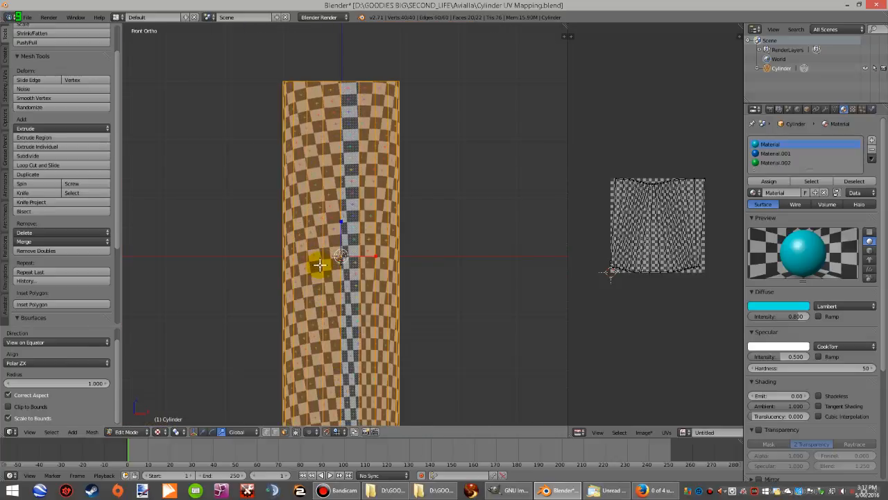
key("u")
left_click(308, 266)
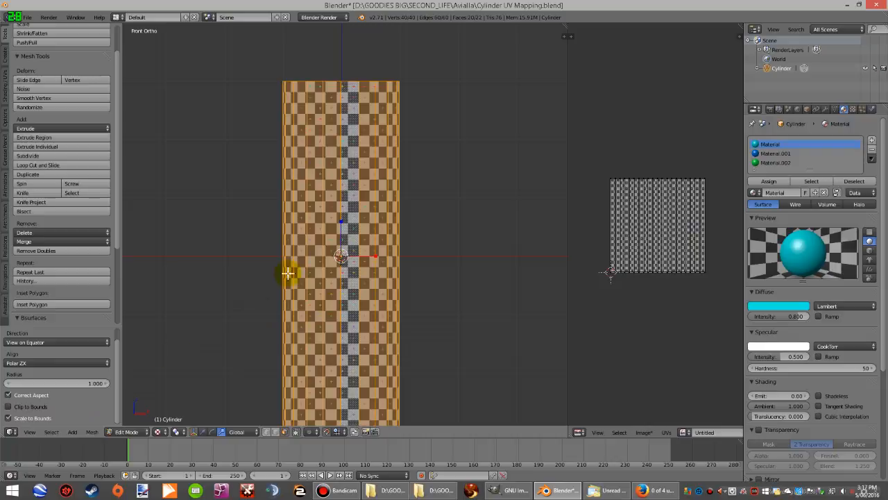
Select the top and bottom cap faces together and assign the existing Untitled grid image to them.
scroll(419, 236, "down", 2)
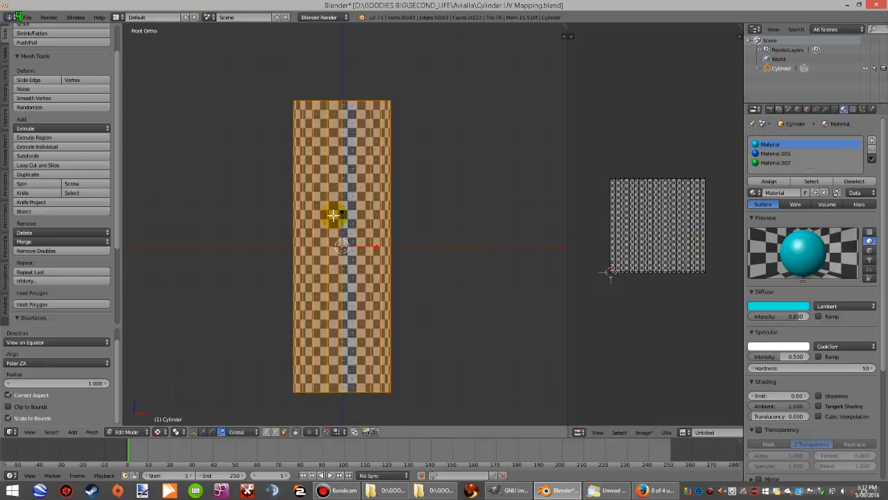
scroll(333, 216, "up", 2)
scroll(331, 201, "up", 1)
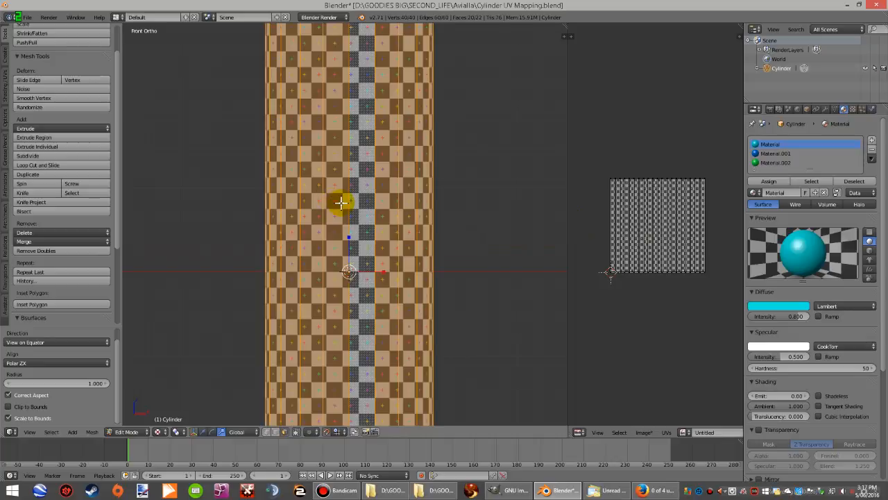
scroll(341, 202, "down", 2)
middle_click_drag(325, 169, 313, 197)
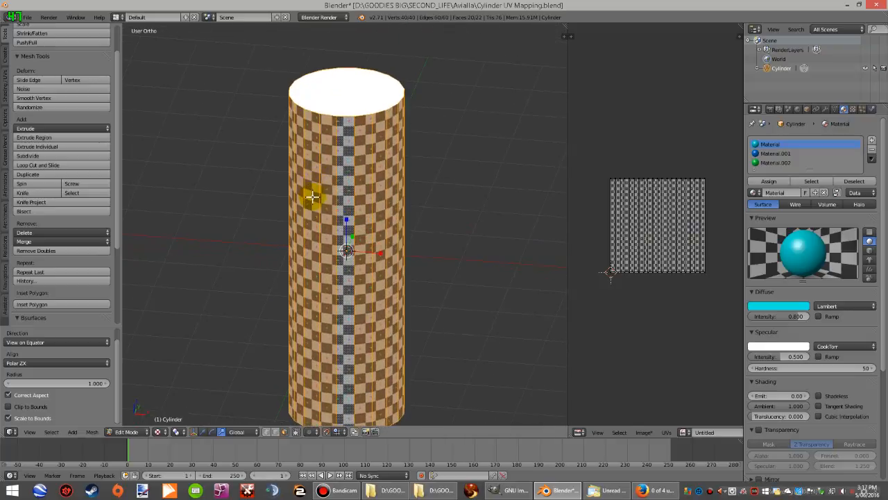
right_click(338, 95)
middle_click_drag(333, 272, 347, 235)
right_click(345, 238)
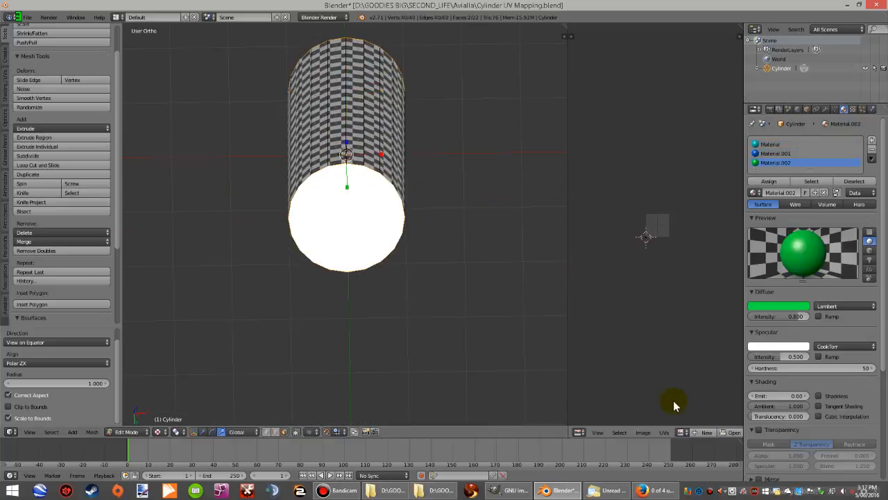
left_click(683, 432)
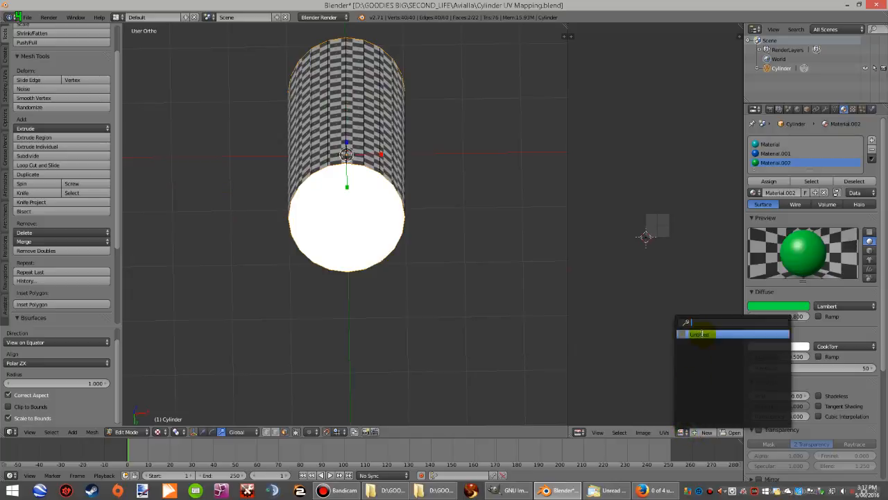
left_click(703, 335)
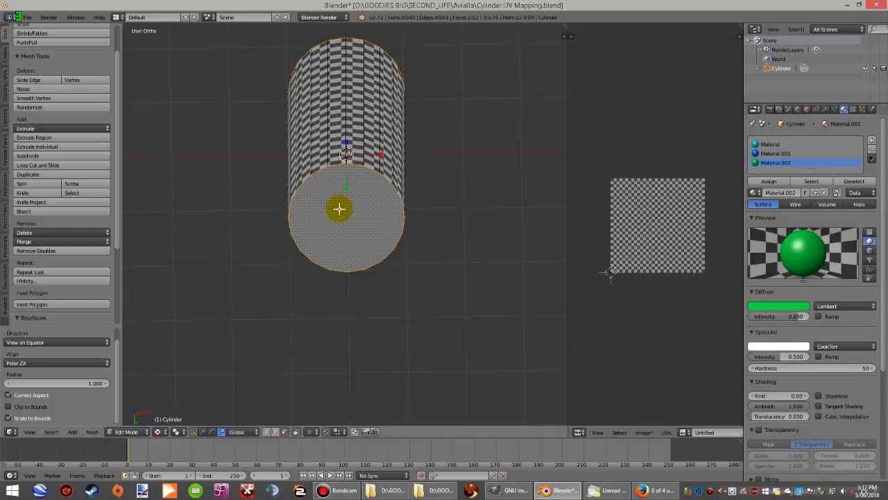
Unwrap both cap faces together with Cube Projection from the top view.
key("KP_7")
scroll(357, 188, "down", 4)
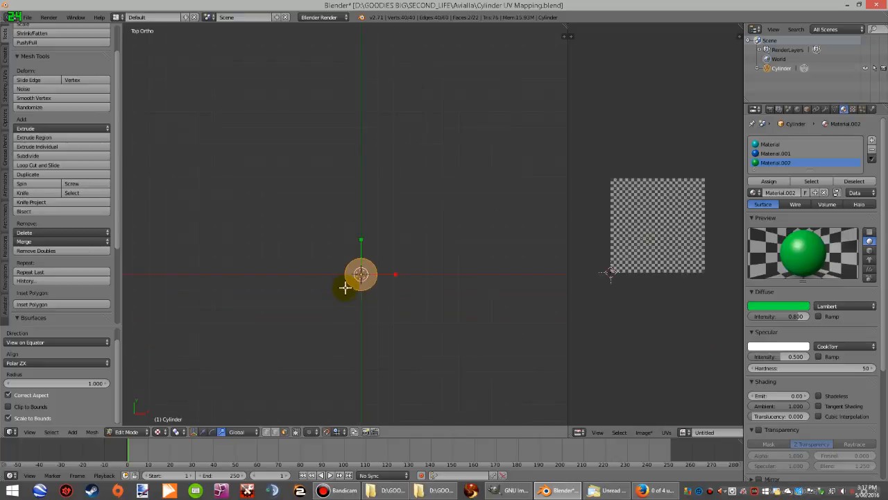
scroll(347, 285, "up", 6)
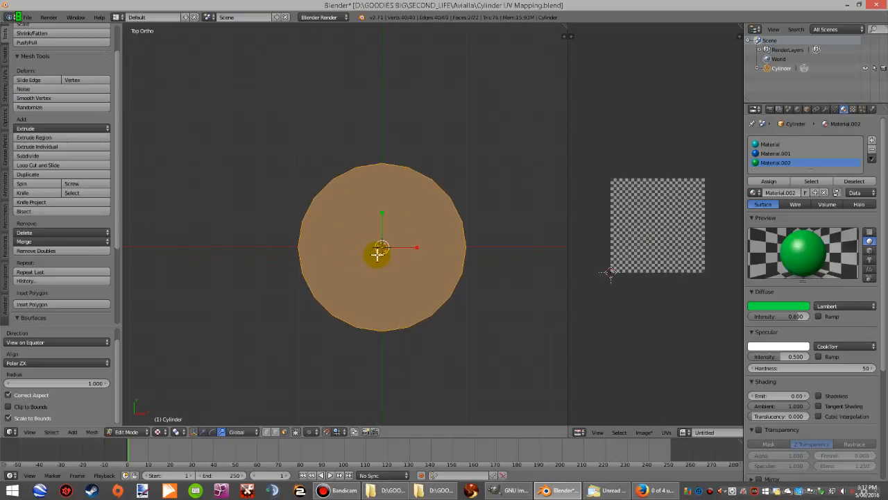
scroll(380, 254, "up", 1)
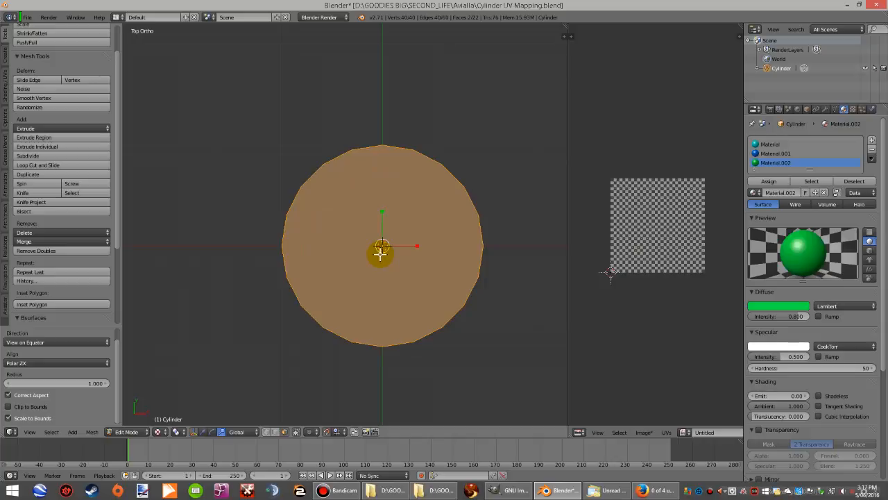
key("u")
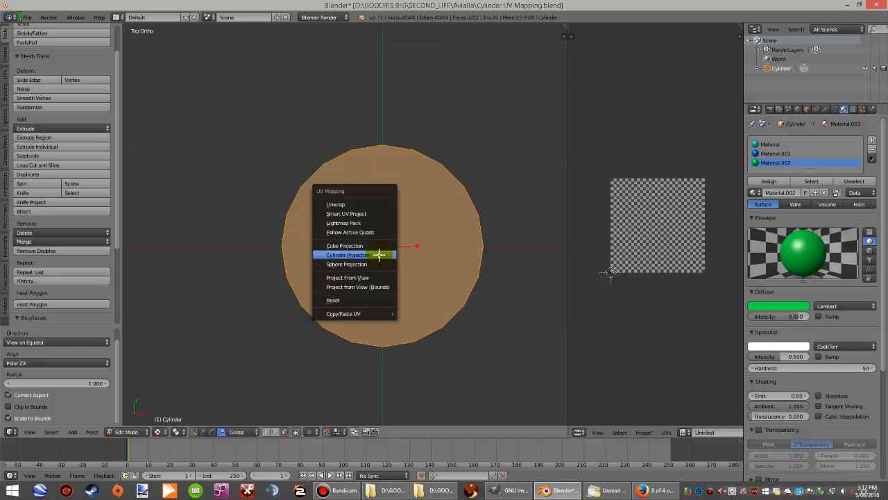
left_click(359, 245)
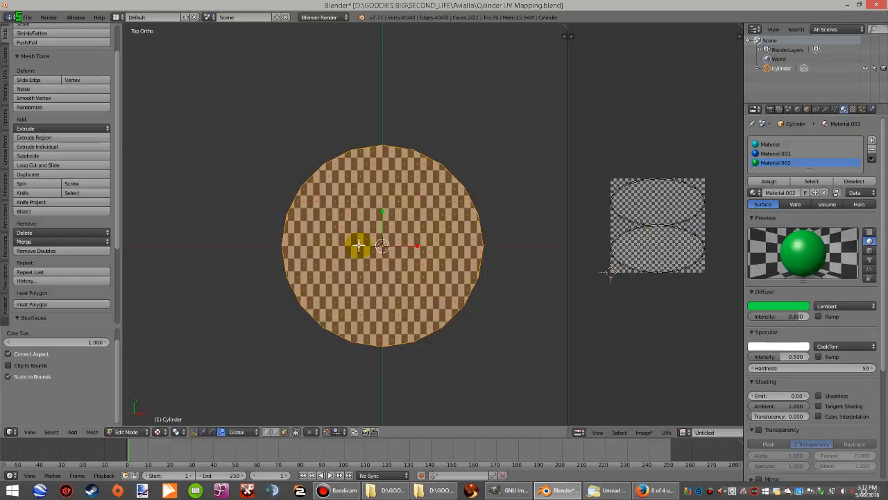
Select only the top cap face and unwrap it with Cube Projection.
right_click(350, 261)
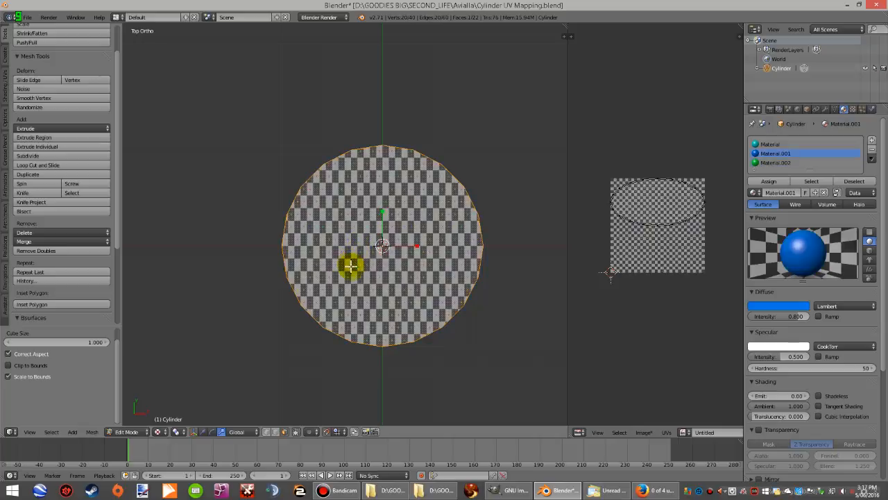
scroll(350, 266, "up", 1)
key("u")
left_click(362, 254)
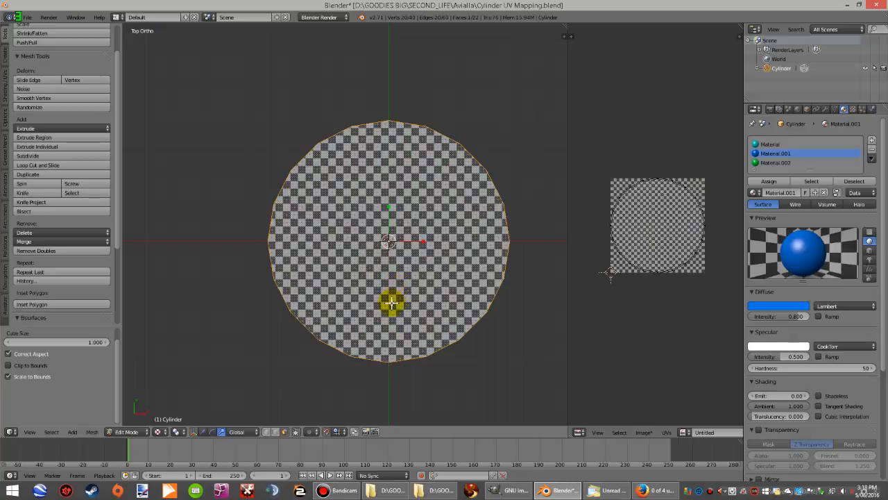
Select the bottom cap face and unwrap it on its own with Cube Projection from the bottom view.
middle_click_drag(391, 309, 395, 107)
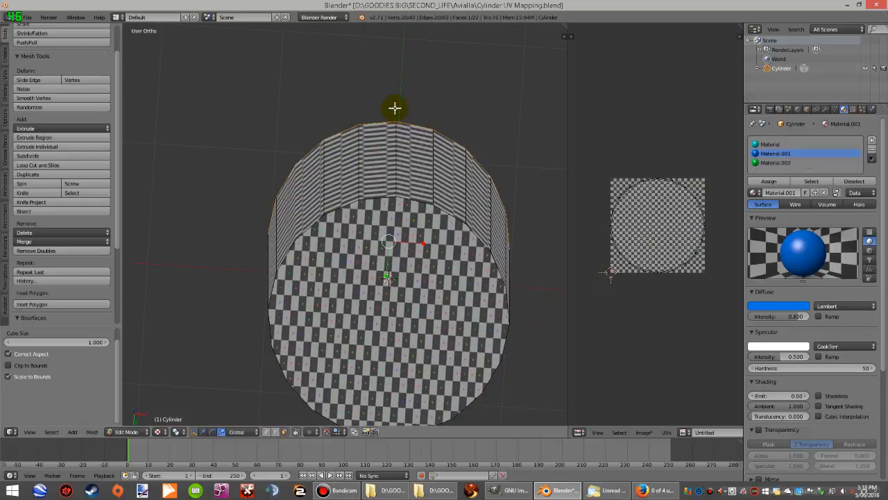
right_click(357, 313)
left_click(8, 281)
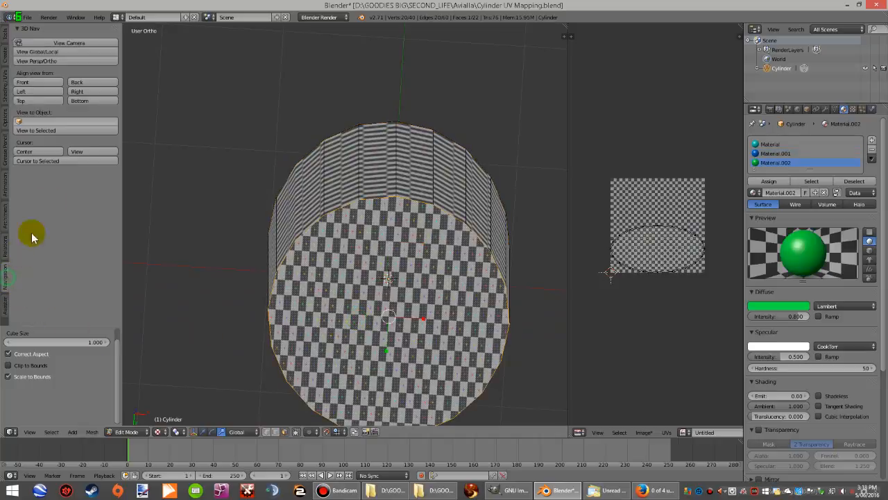
left_click(84, 102)
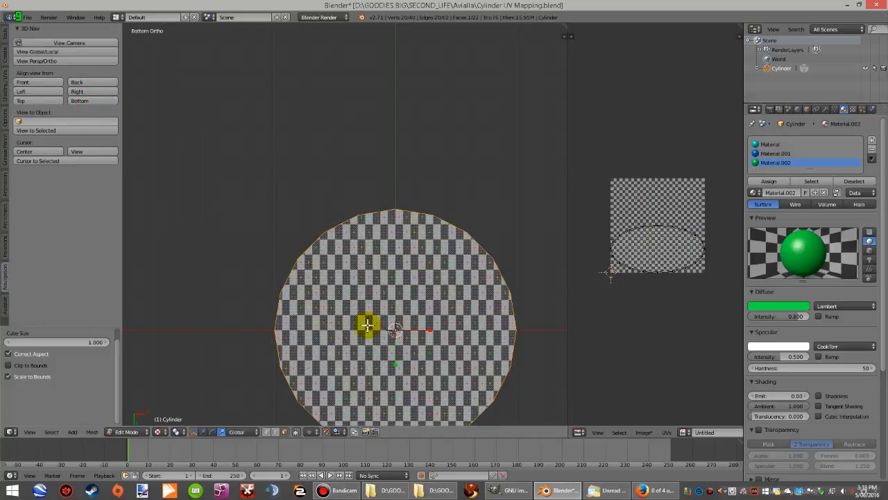
key("u")
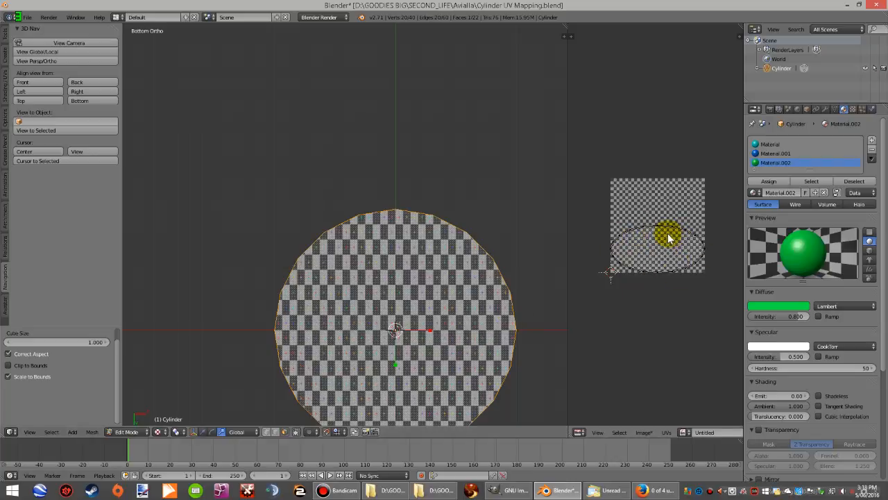
scroll(419, 289, "down", 1)
scroll(409, 309, "up", 1)
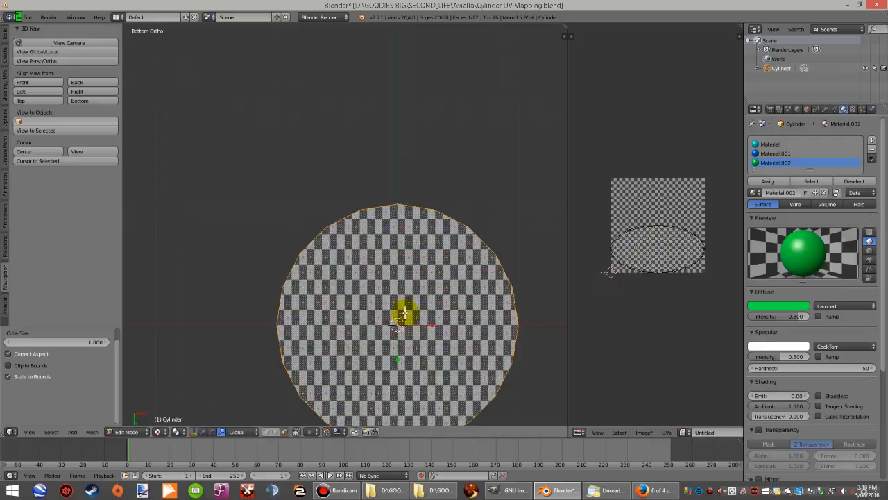
key("u")
left_click(396, 313)
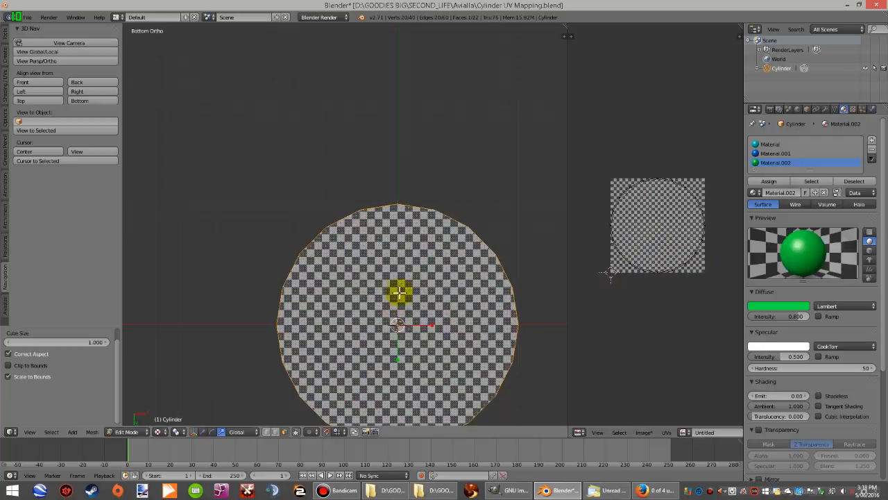
Clear the cap selection and select all side faces through their cyan material in the front view.
scroll(402, 276, "down", 1)
scroll(398, 338, "up", 1)
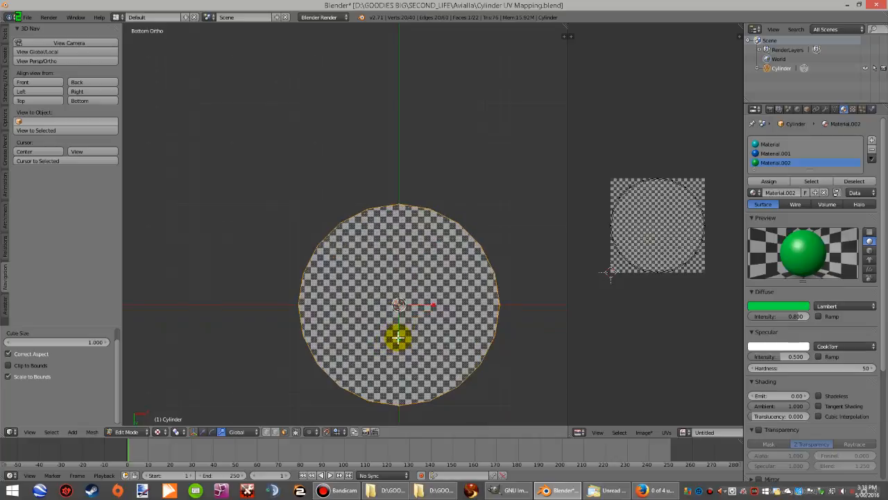
key("a")
scroll(397, 305, "up", 2)
scroll(406, 260, "down", 3)
middle_click_drag(396, 268, 384, 309)
scroll(383, 309, "down", 3)
key("KP_1")
scroll(398, 327, "down", 5)
scroll(388, 169, "up", 3)
scroll(387, 168, "up", 1)
right_click(391, 228, "alt")
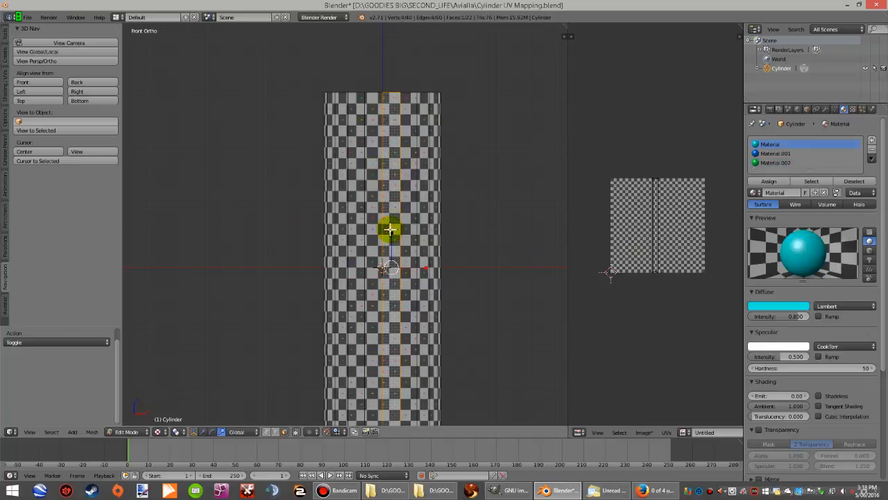
left_click(810, 180)
scroll(426, 224, "down", 2)
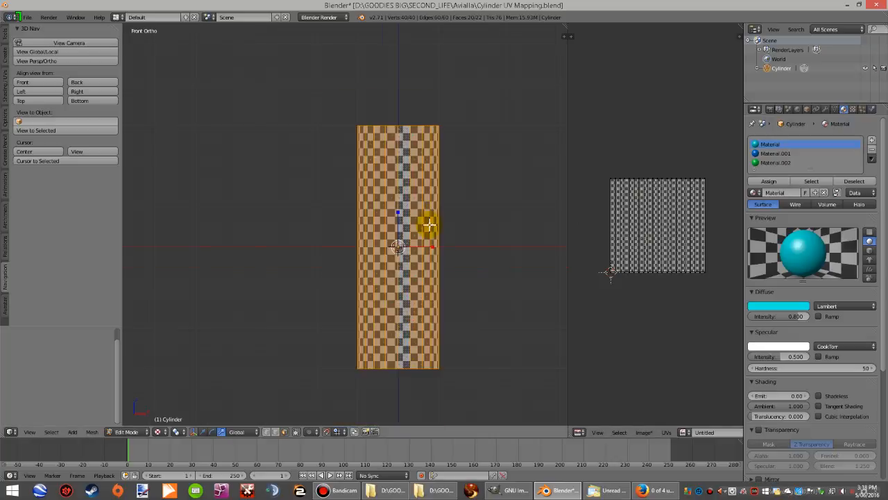
Open the image Stained Glass 1.png and apply it to the selected side faces.
scroll(438, 250, "up", 2)
scroll(681, 431, "down", 5)
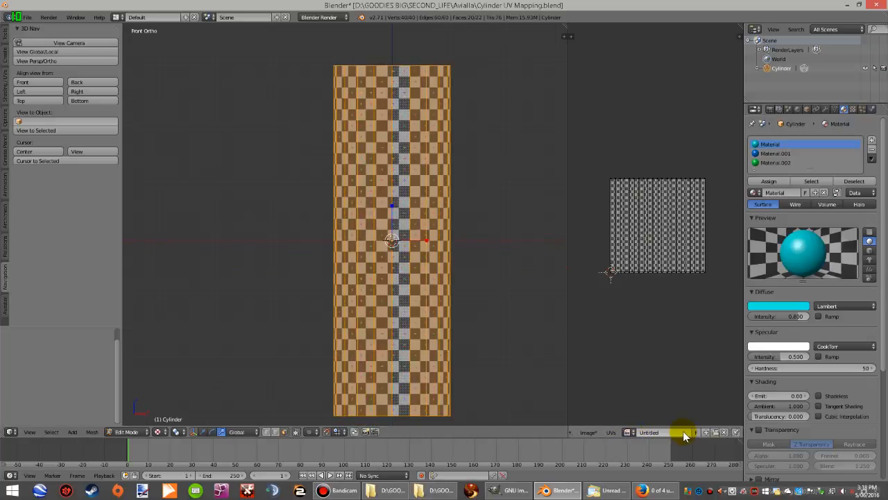
left_click(689, 431)
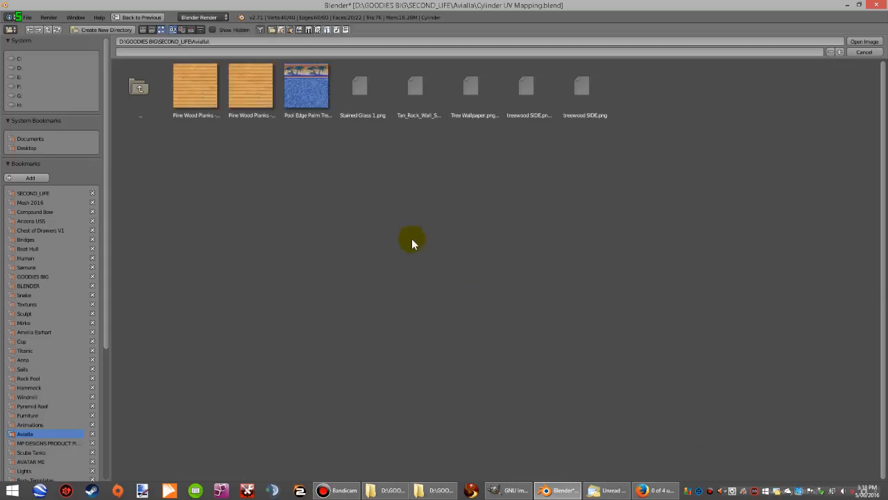
left_click(361, 96)
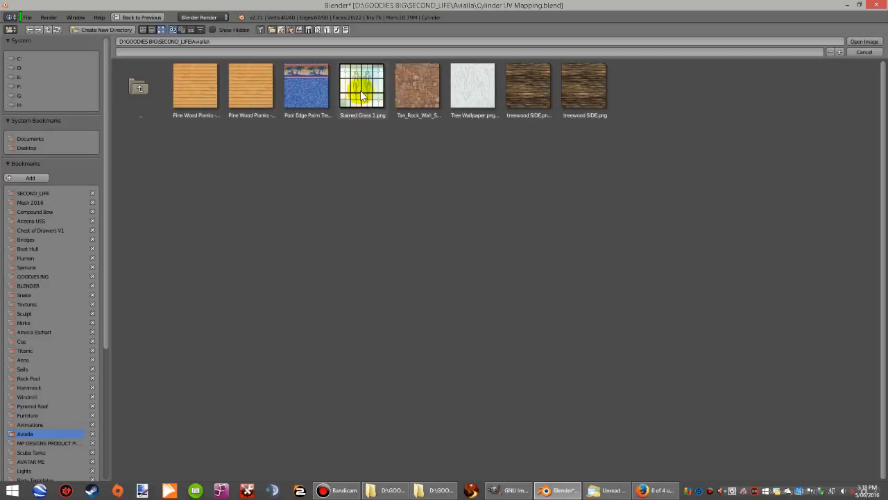
double_click(361, 96)
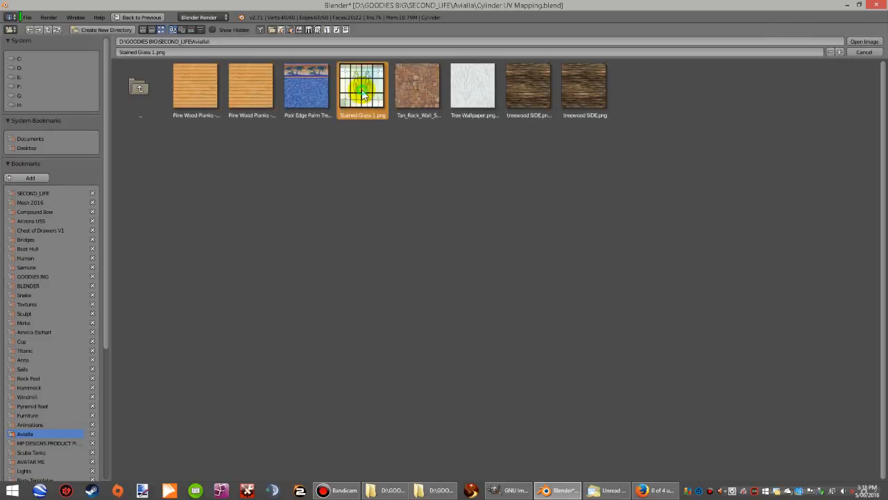
Inspect the stained glass on the cylinder, select all side UVs and try moving them over the image.
scroll(425, 237, "up", 3)
middle_click_drag(435, 240, 178, 248)
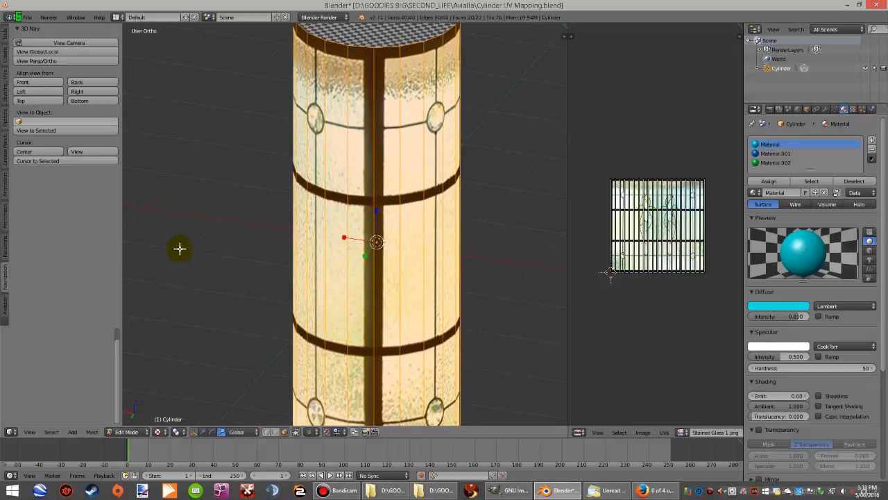
scroll(378, 184, "up", 2)
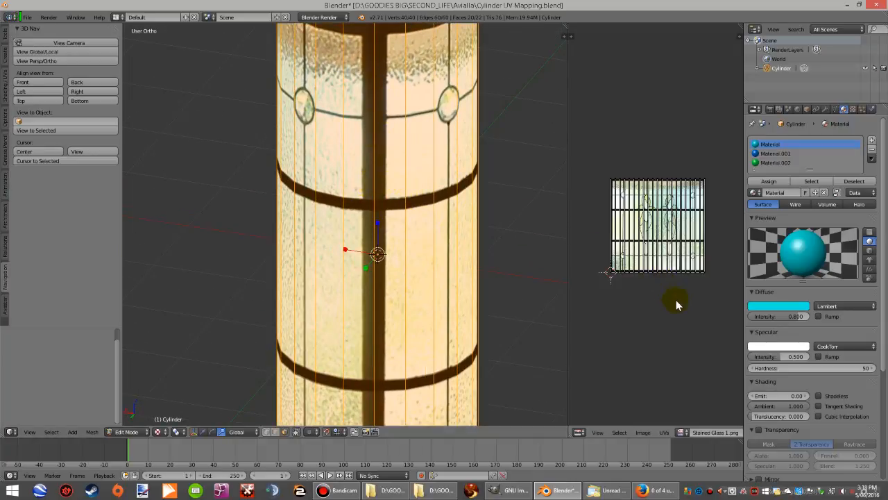
key("a")
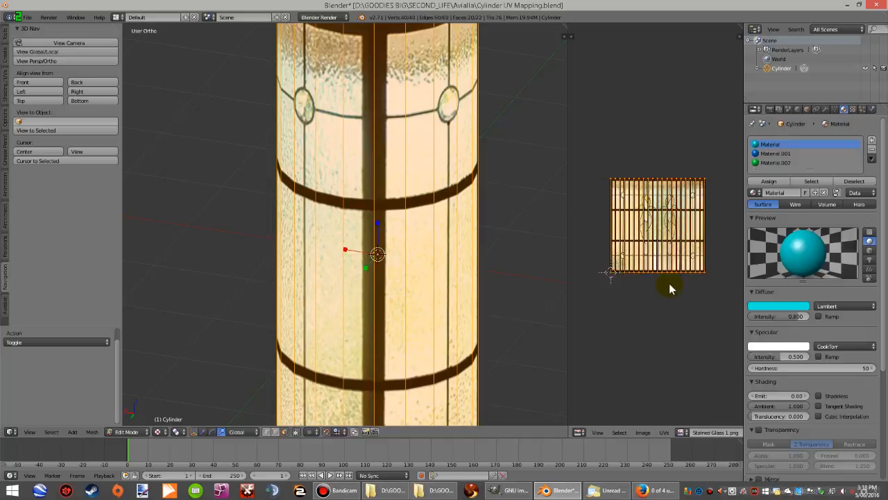
key("g")
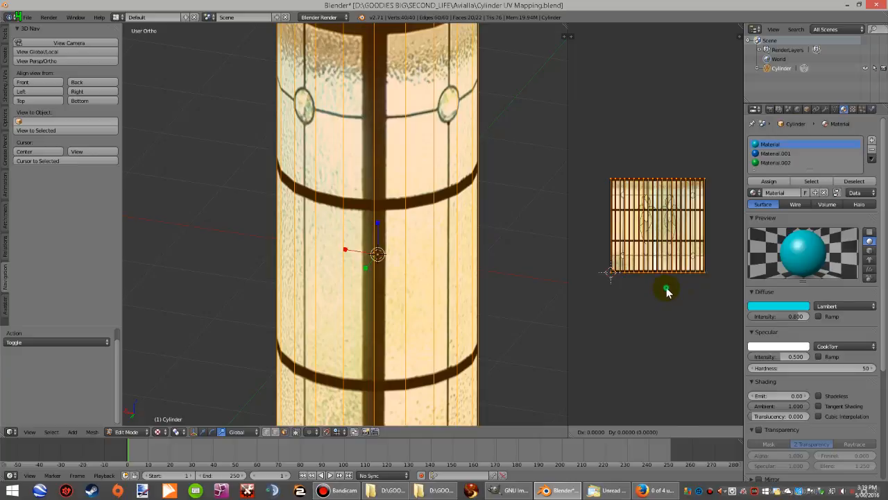
left_click(666, 287)
middle_click_drag(453, 287, 448, 288)
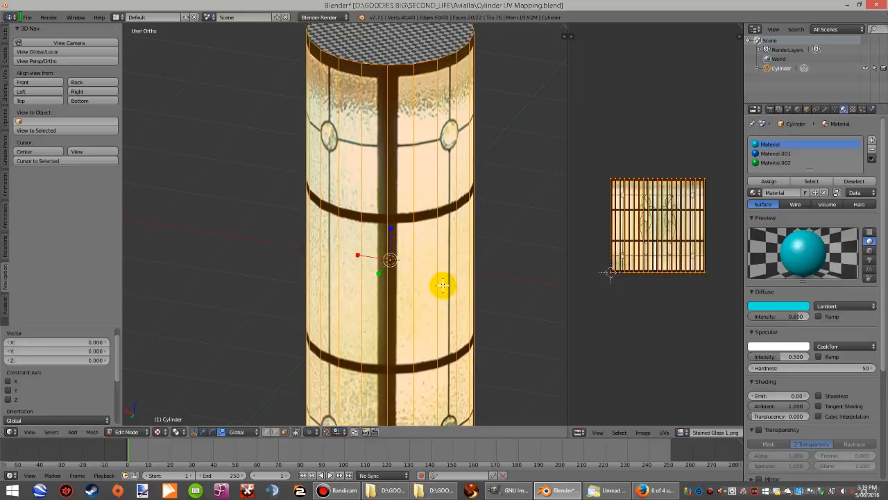
Try unwrapping the side faces with Cube Projection from the front view and inspect the texture around the cylinder.
key("KP_1")
key("u")
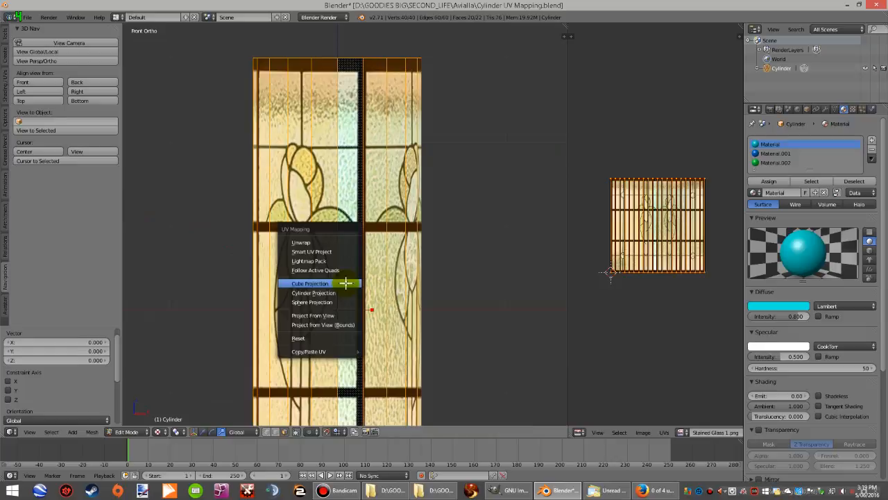
left_click(324, 285)
middle_click_drag(341, 258, 124, 273)
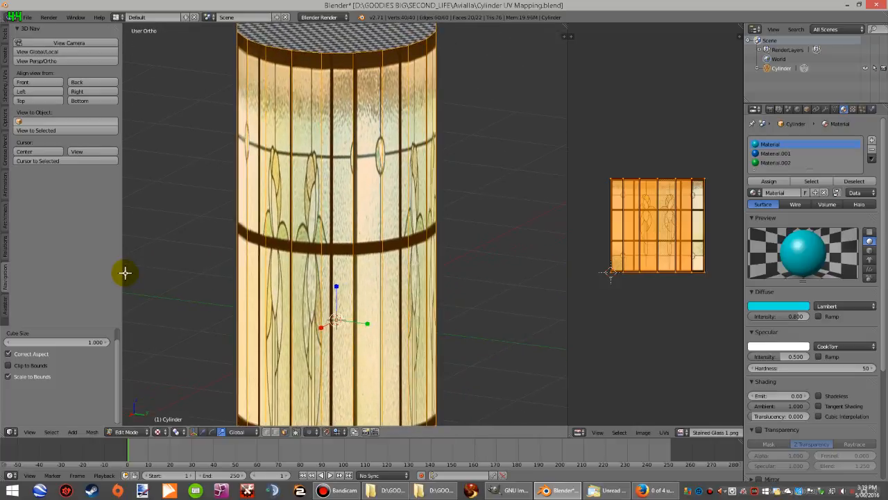
Try moving all the cube-projected side UVs over the stained glass image.
key("a")
key("a")
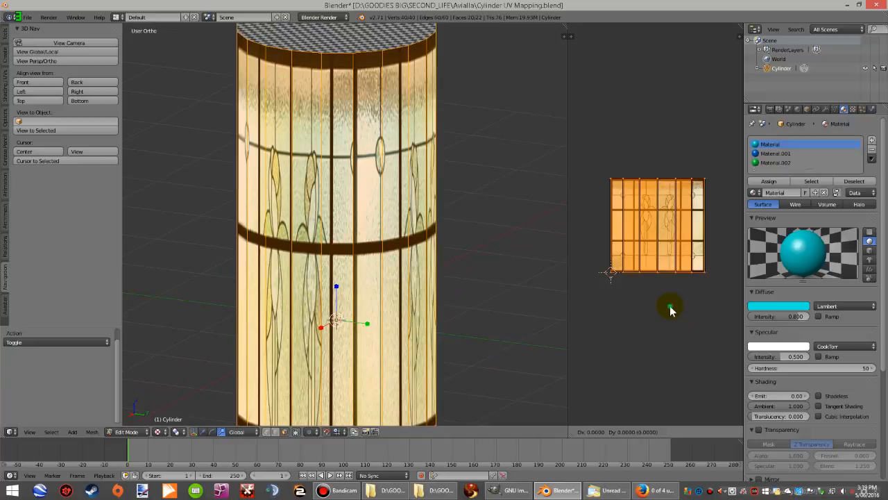
key("g")
left_click(670, 306)
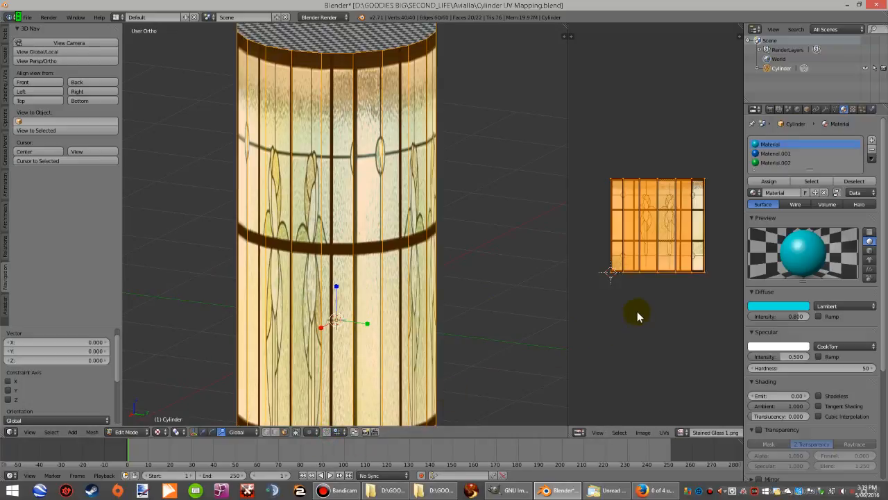
key("g")
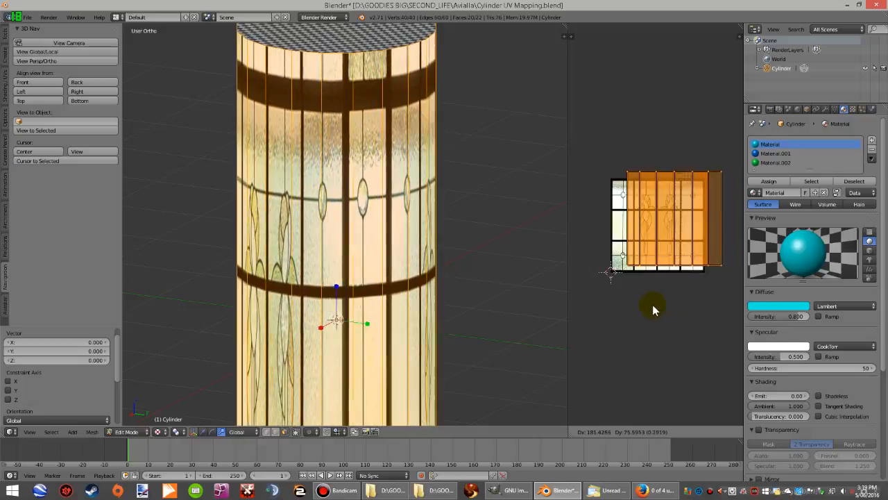
right_click(653, 305)
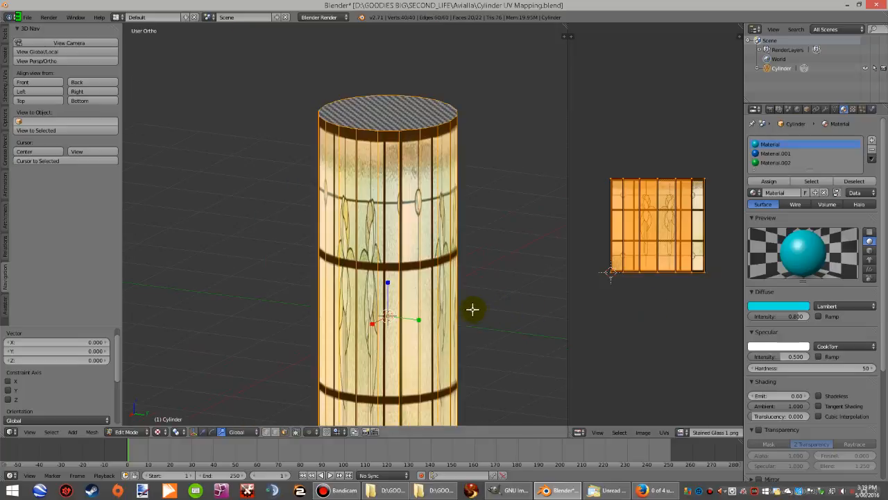
Unwrap the side faces again with Cylinder Projection from the front view and repeat the projection.
key("KP_1")
key("u")
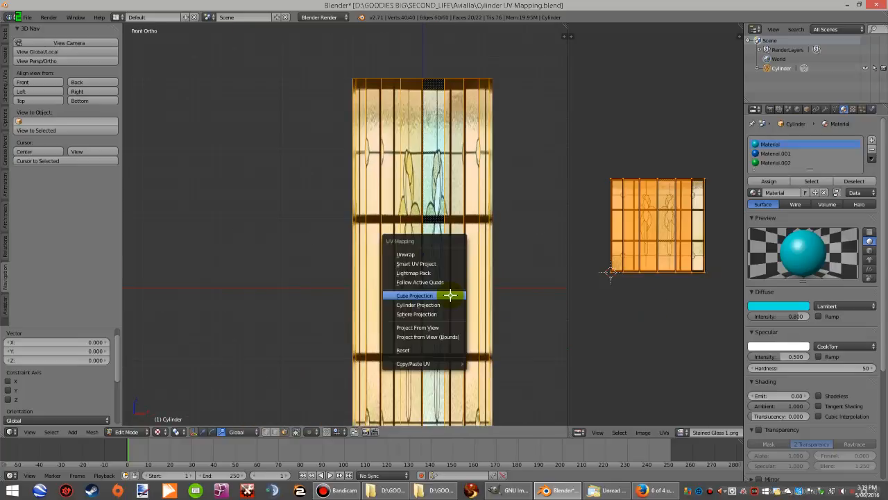
left_click(423, 305)
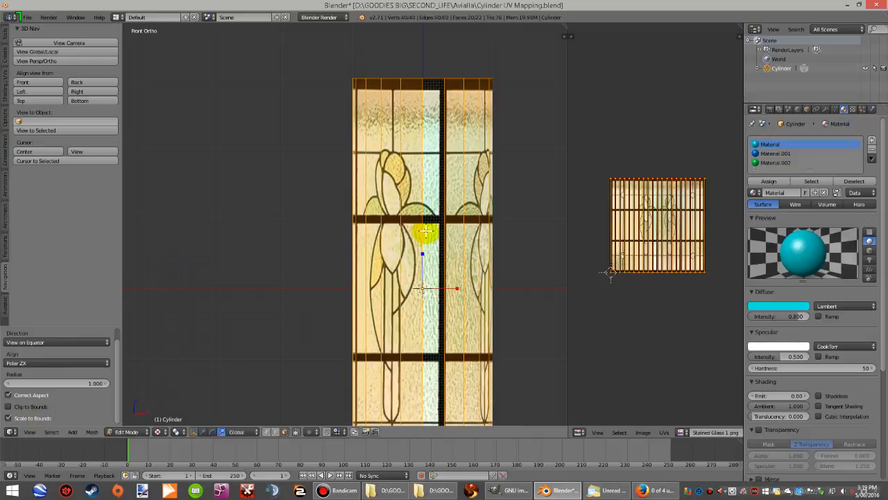
scroll(425, 233, "down", 2)
scroll(442, 281, "up", 2)
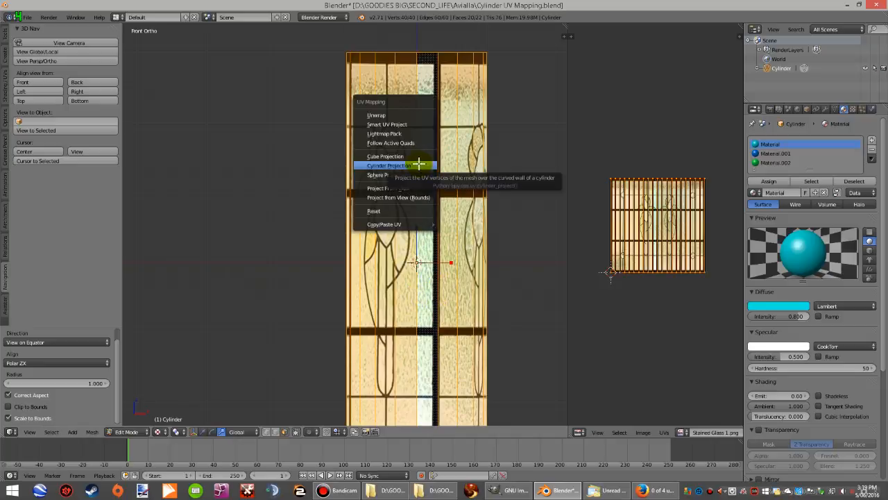
left_click(409, 164)
scroll(526, 223, "up", 1)
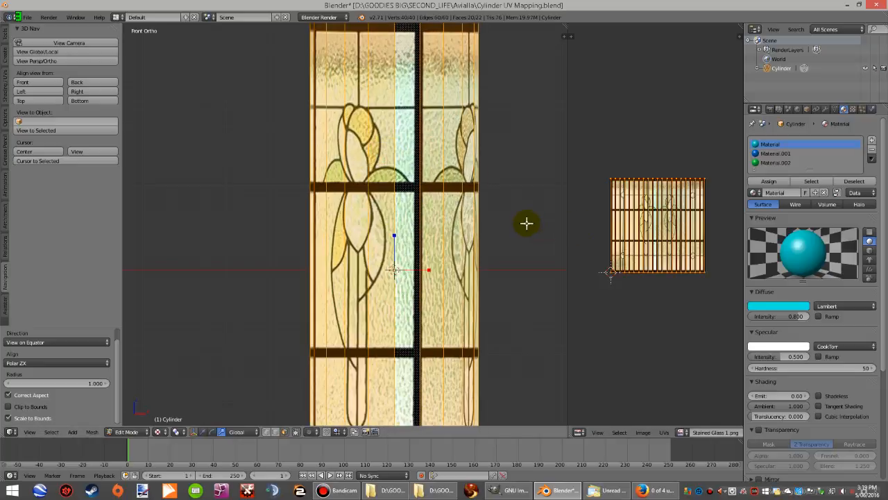
Try moving all the cylinder-projected side UVs over the stained glass image.
middle_click_drag(478, 189, 258, 243)
scroll(406, 242, "up", 1)
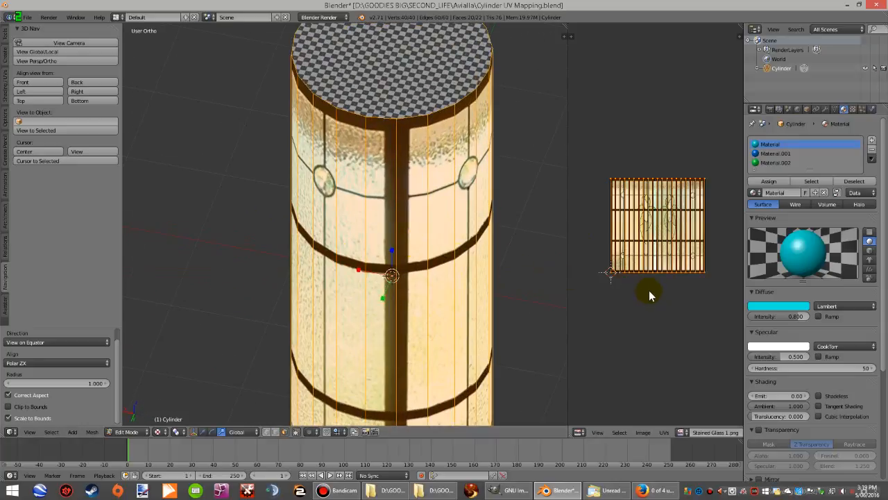
key("g")
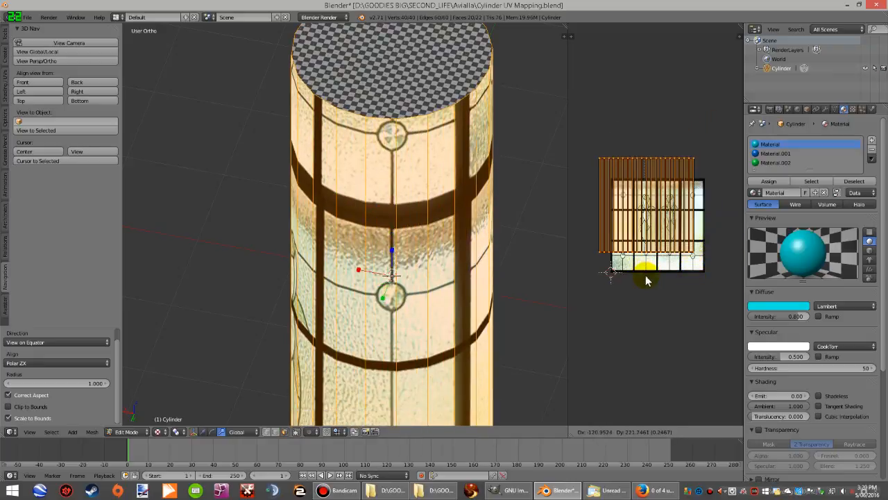
left_click(645, 276)
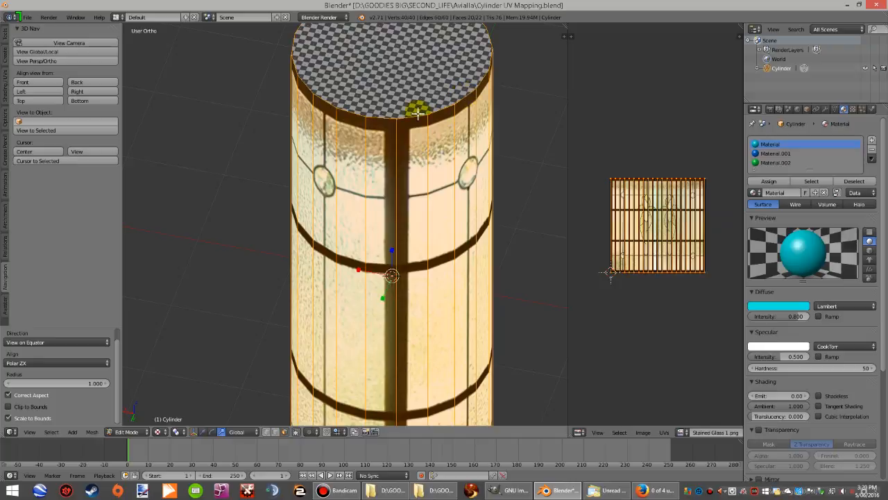
Inspect the stained glass around the cylinder from above and from the front, and deselect the whole mesh.
scroll(368, 90, "down", 2)
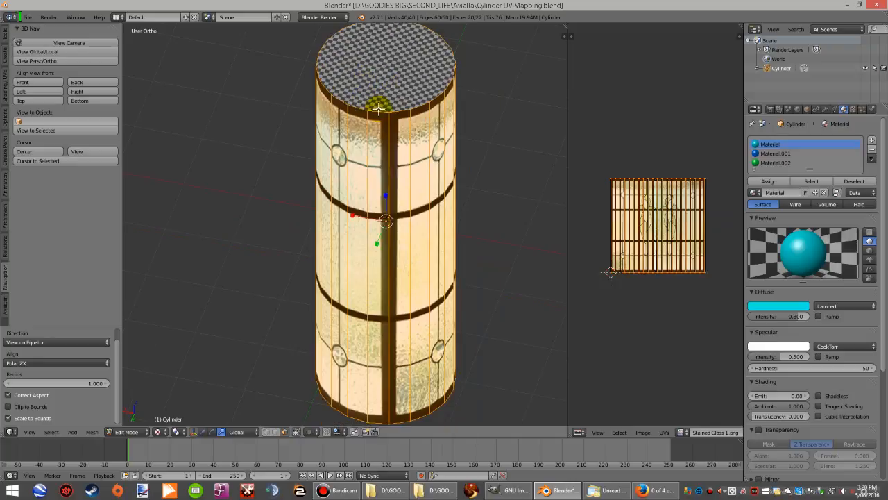
middle_click_drag(390, 341, 394, 266)
key("KP_1")
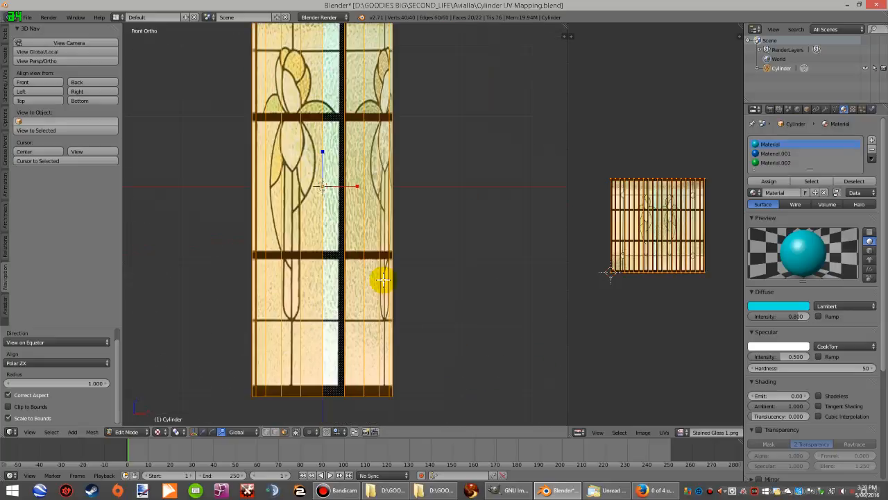
scroll(410, 299, "down", 7)
scroll(362, 242, "up", 4)
scroll(362, 241, "up", 1)
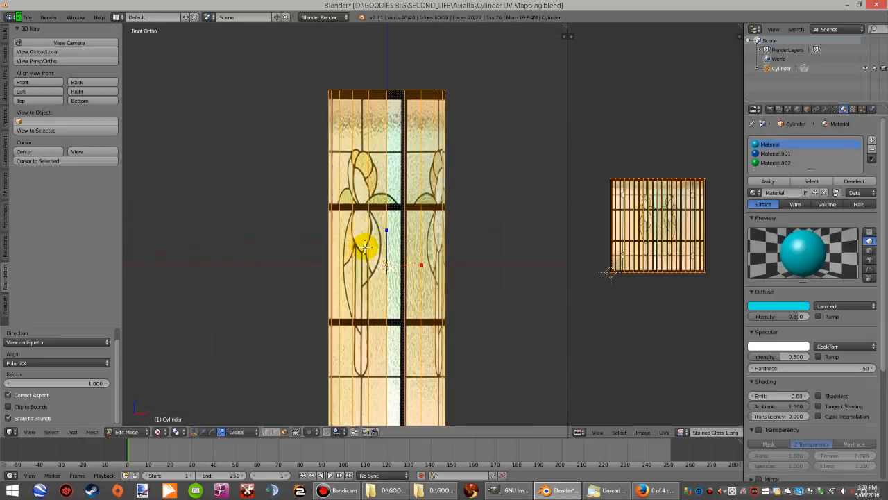
key("a")
scroll(405, 233, "down", 1)
scroll(387, 201, "up", 1)
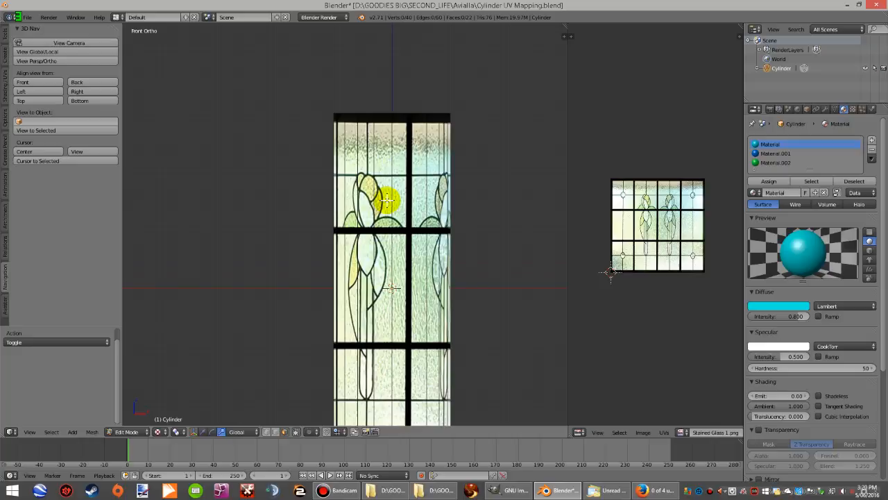
scroll(387, 201, "down", 1)
scroll(391, 161, "up", 1)
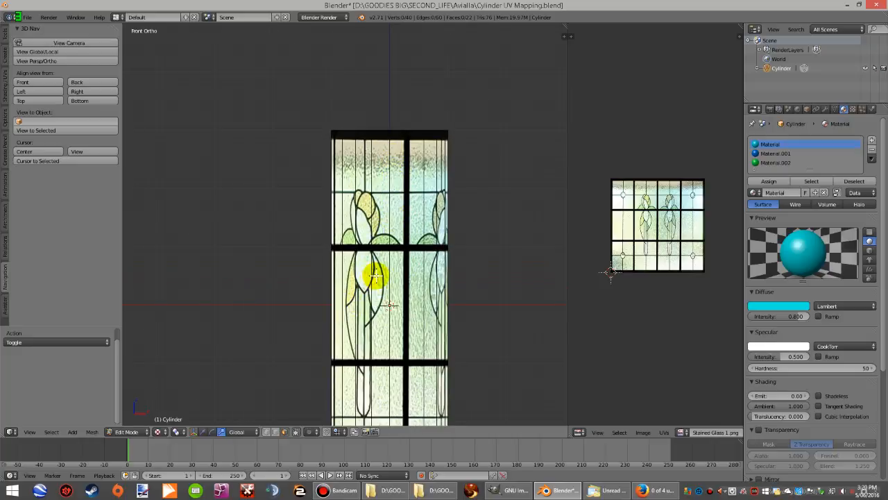
Switch the 3D view from textured to solid shading to show the cylinder's faces from the front.
key("alt+z")
scroll(401, 250, "down", 4)
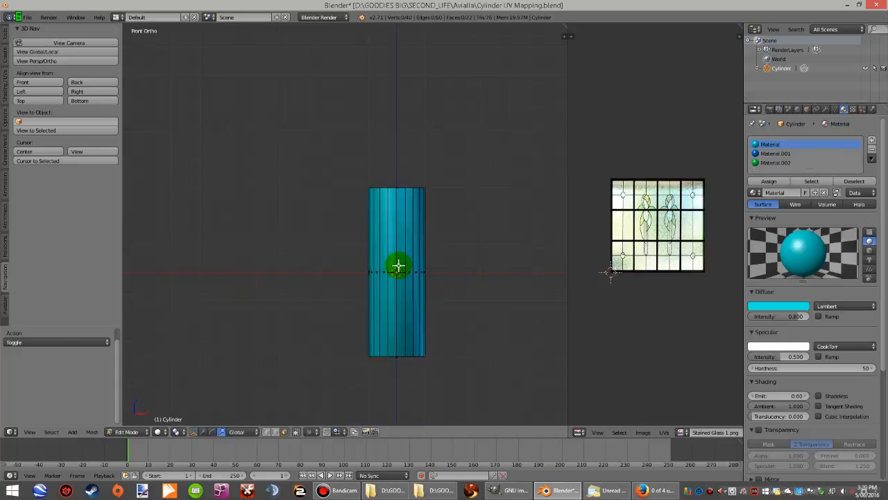
scroll(398, 266, "up", 3)
key("z")
key("z")
scroll(406, 212, "down", 2)
scroll(410, 180, "up", 4)
scroll(410, 201, "down", 4)
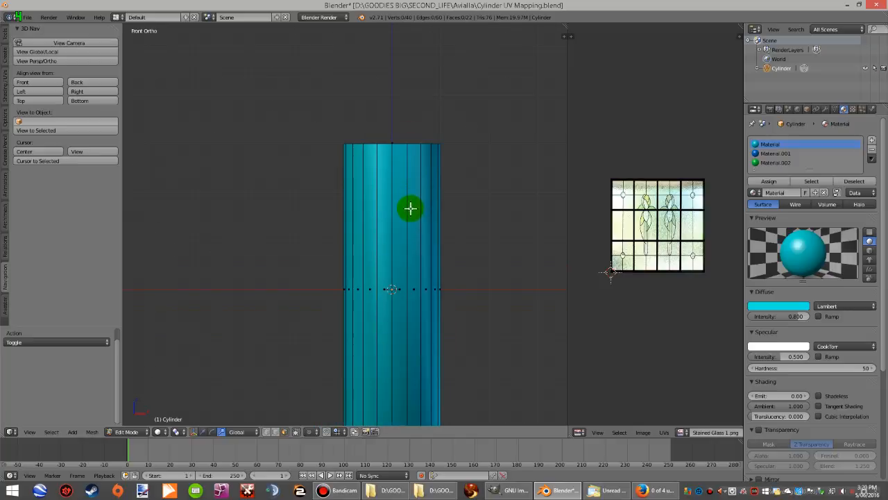
scroll(427, 236, "up", 2)
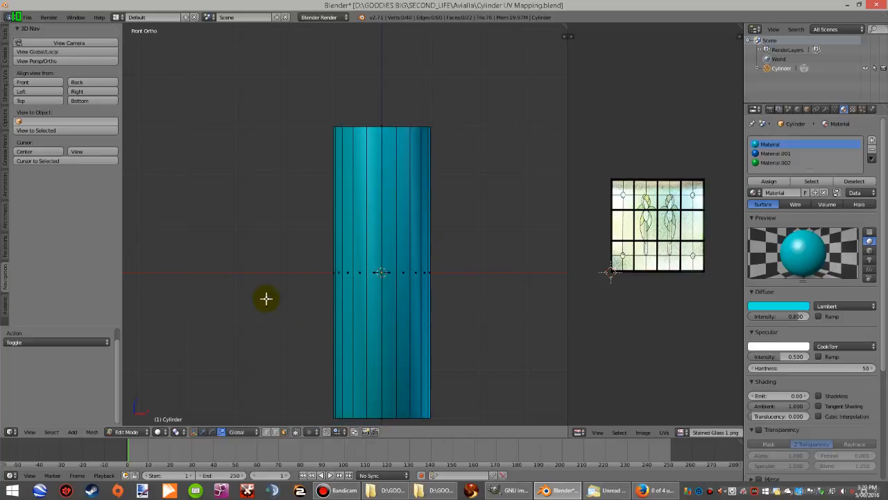
Add a single horizontal loop cut around the middle of the cylinder's side.
left_click(6, 37)
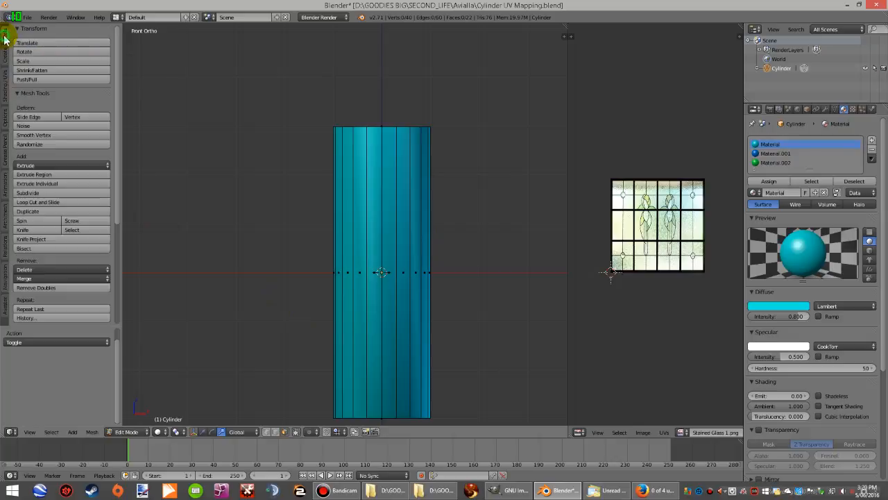
left_click(70, 203)
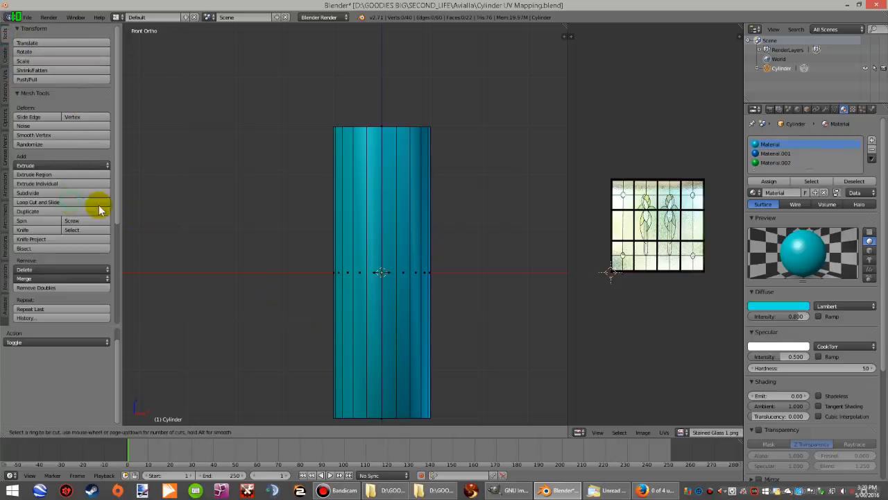
left_click(372, 271)
left_click(372, 271)
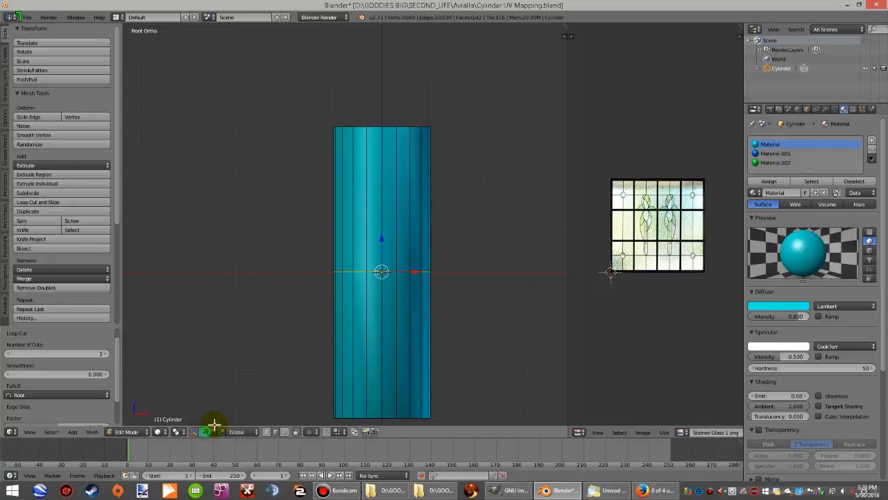
Undo the unsnapped move of the new edge loop and raise it 2 units along Z with increment snapping.
left_click_drag(381, 241, 406, 140)
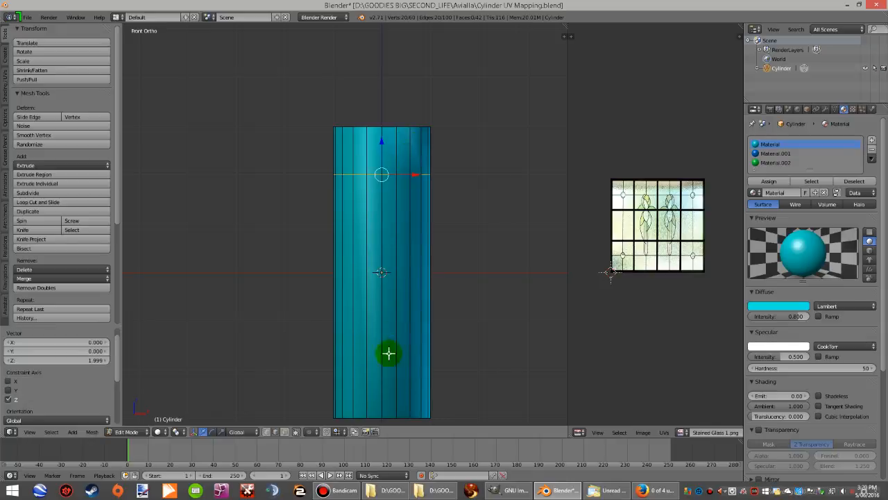
key("ctrl+z")
left_click(336, 432)
left_click(345, 422)
left_click_drag(381, 239, 393, 148)
scroll(392, 174, "up", 1)
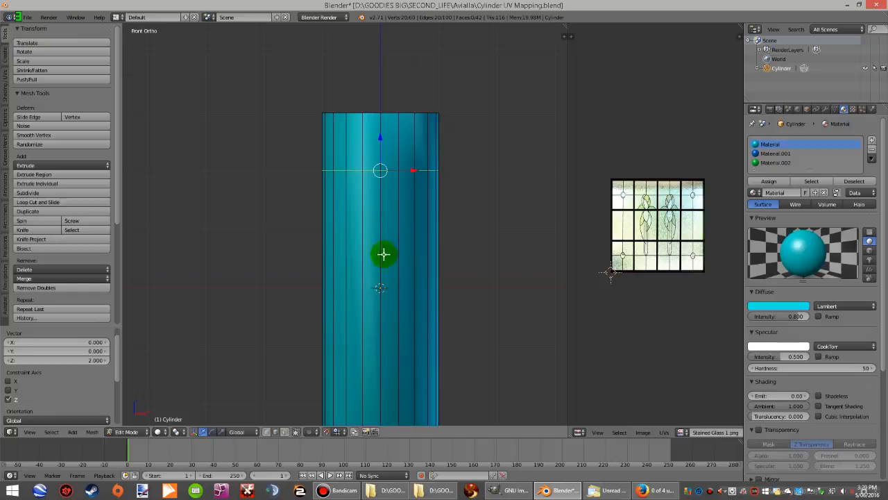
Show the texture temporarily and try moving the edge loop vertically to examine how the stained glass stretches.
left_click(159, 433)
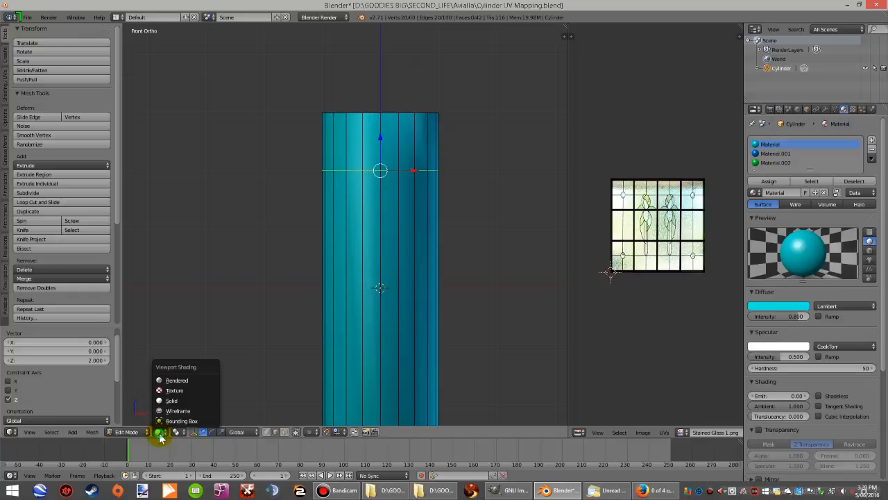
left_click(175, 392)
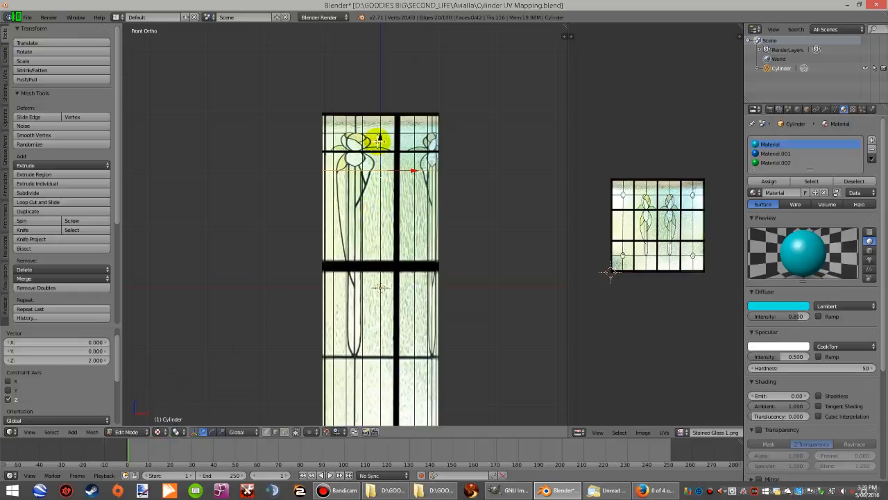
left_click_drag(380, 137, 399, 221)
scroll(387, 154, "up", 4)
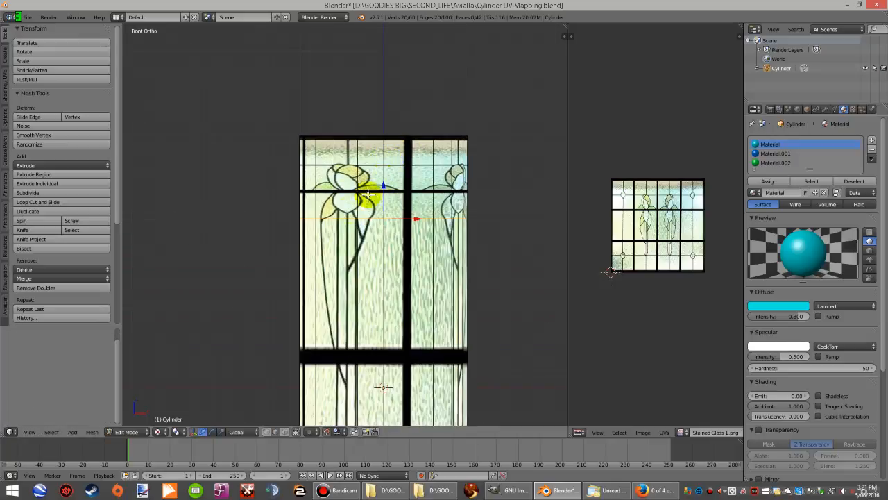
scroll(350, 221, "down", 2)
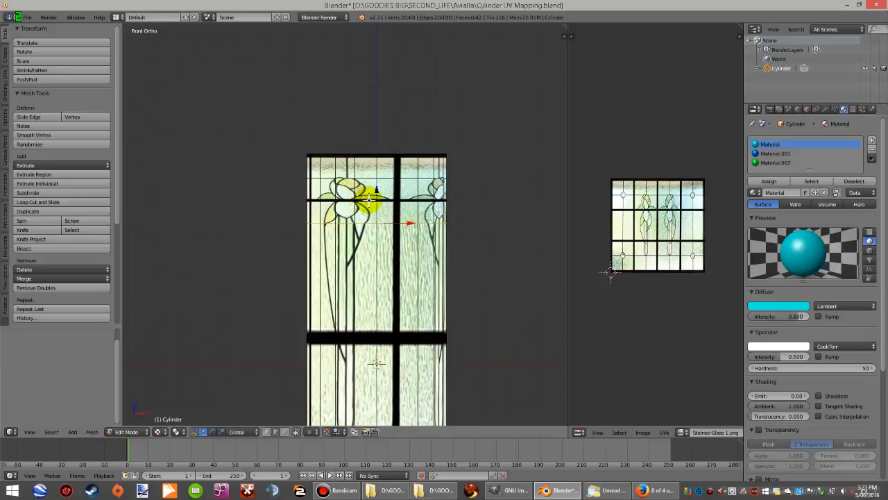
middle_click_drag(381, 186, 376, 224)
key("KP_1")
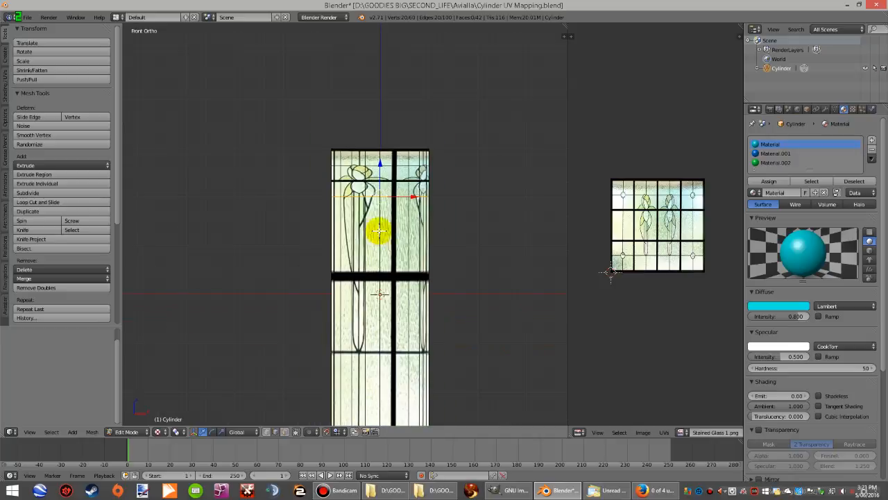
scroll(386, 168, "up", 1)
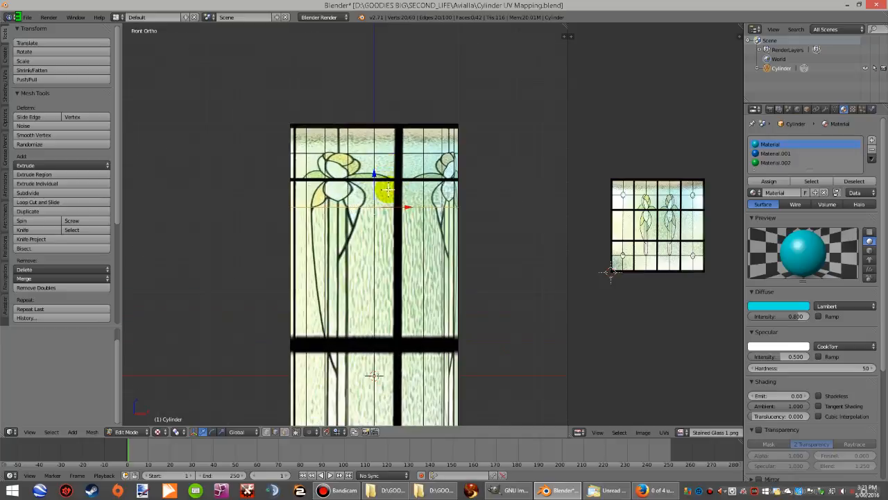
key("z")
key("z")
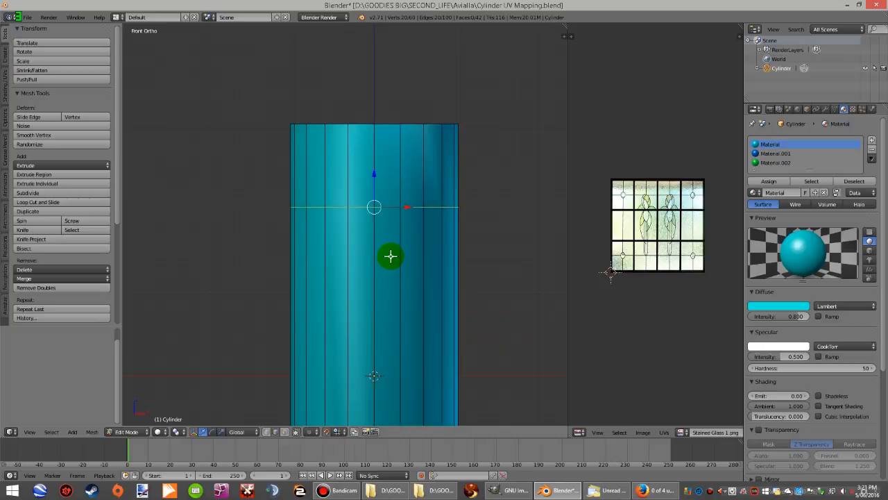
Turn on the Screencast Keys display in the 3D view.
key("n")
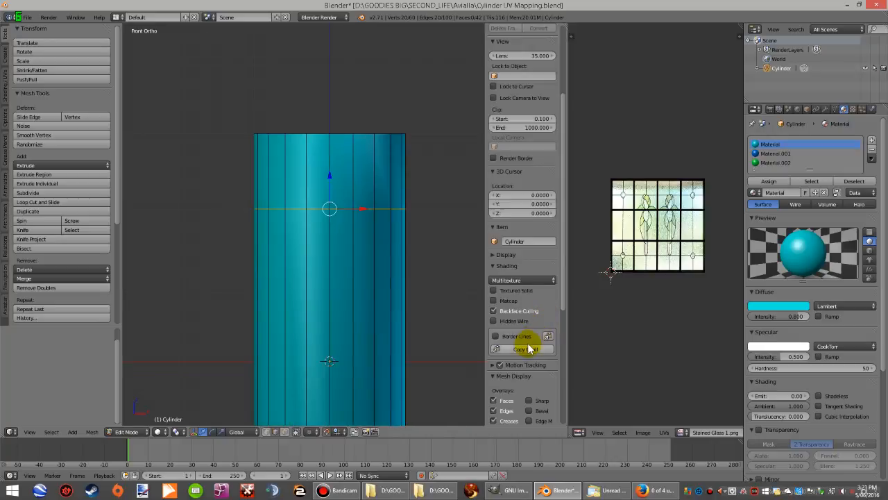
scroll(527, 348, "down", 8)
left_click(526, 418)
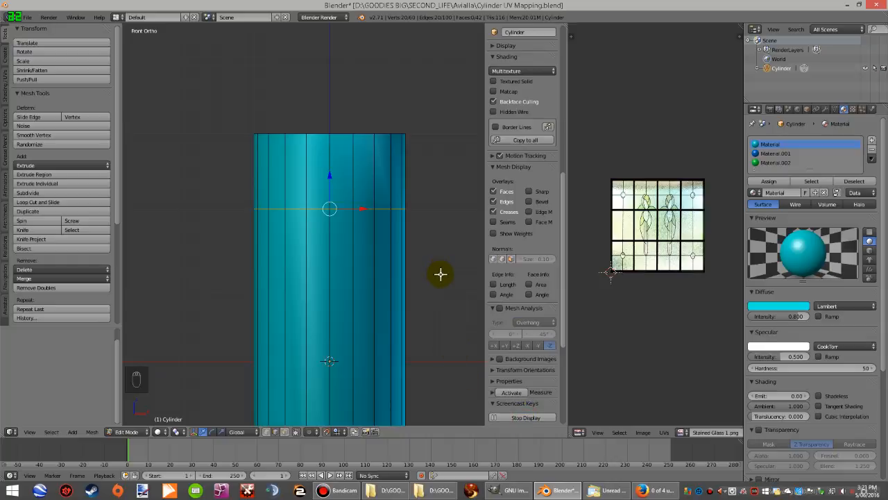
key("n")
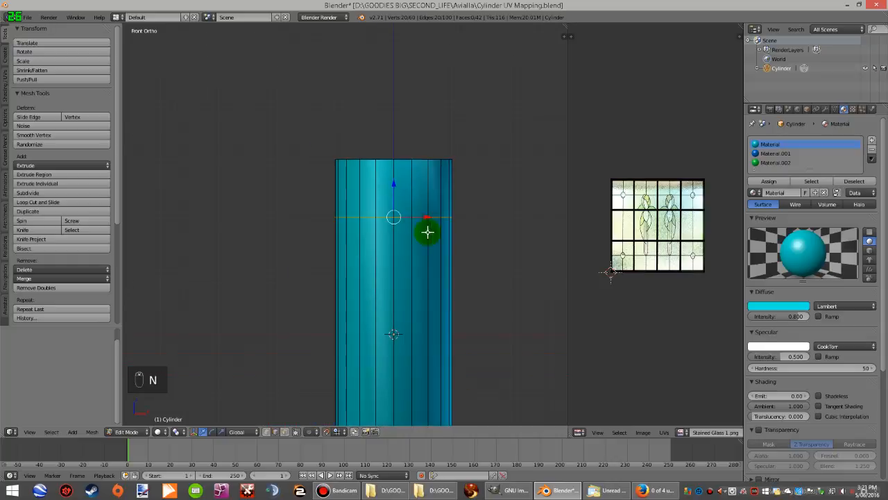
Switch to face selection and box-select the whole band of side faces above the edge loop, front and back.
scroll(399, 227, "down", 1)
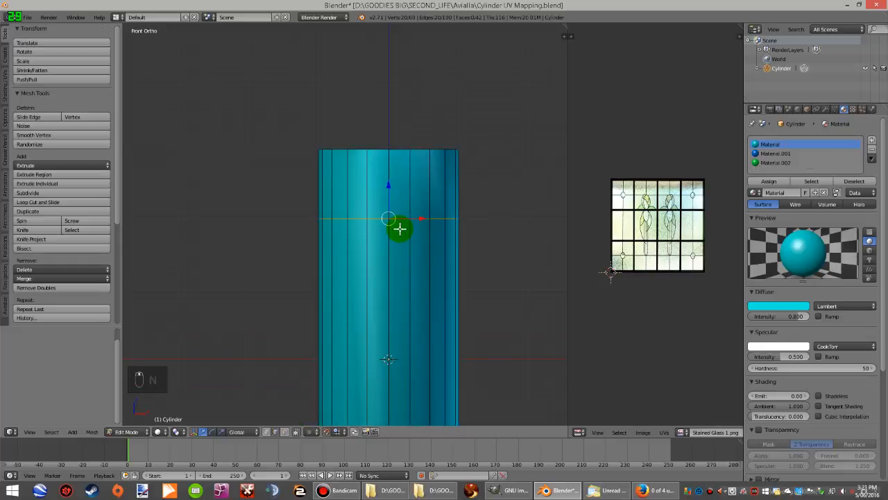
left_click(299, 431)
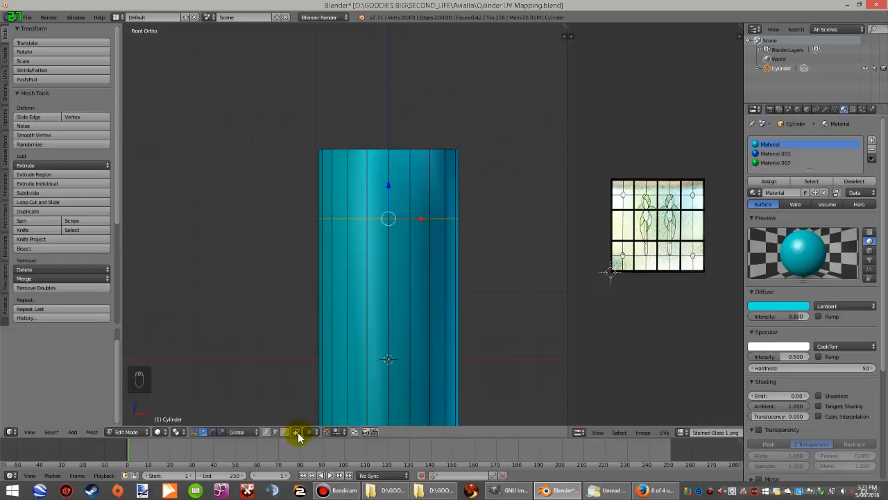
left_click(286, 432)
key("a")
key("a")
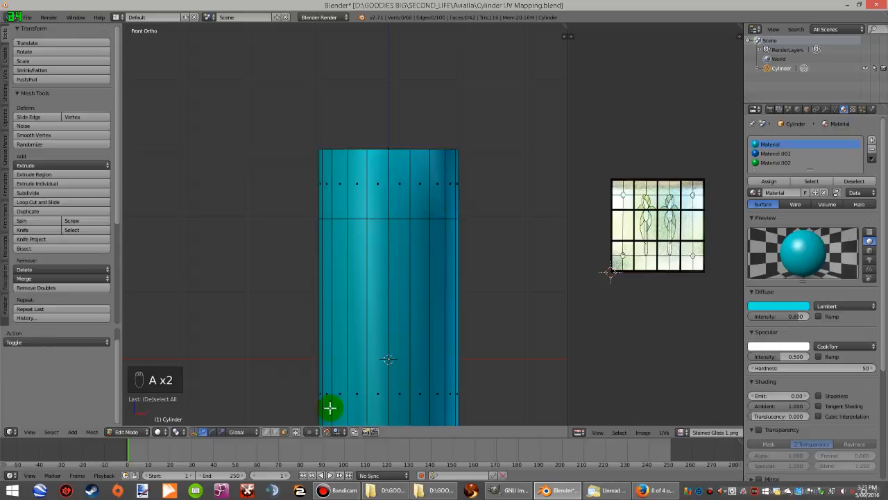
key("b")
left_click_drag(487, 201, 263, 172)
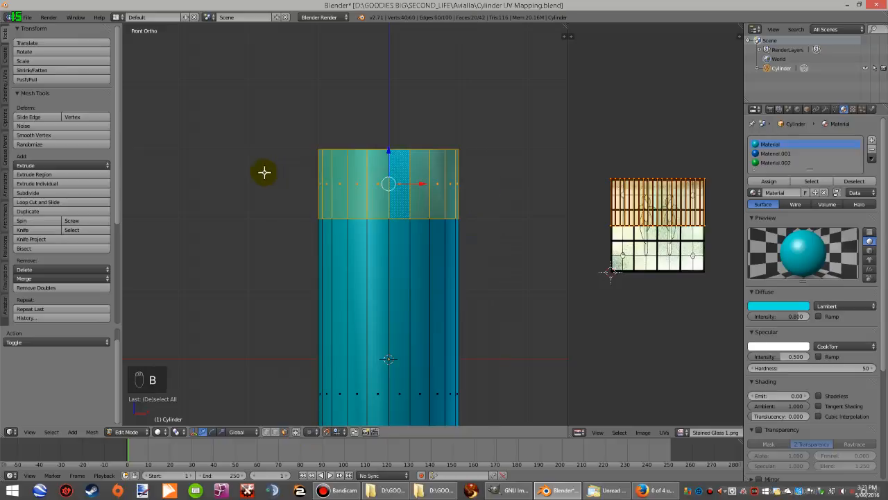
Extrude the selected upper band in place and scale it outward by 2 on the X and Y axes.
key("e")
left_click(303, 221)
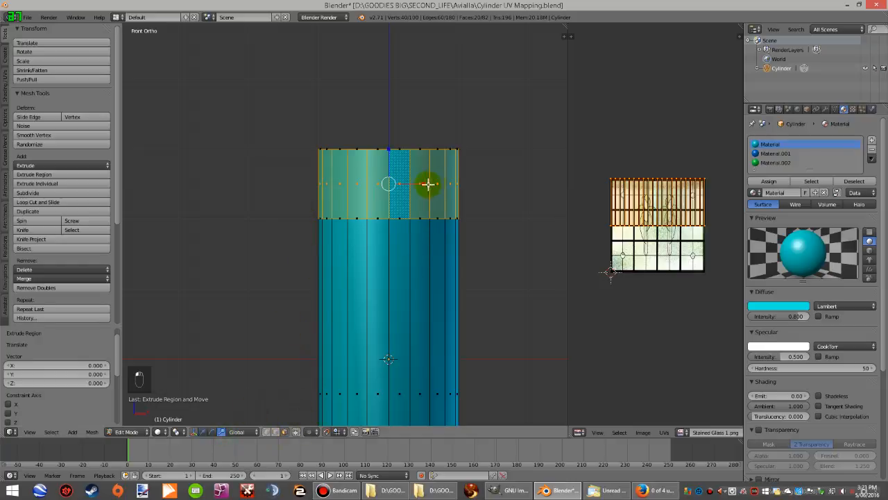
key("s")
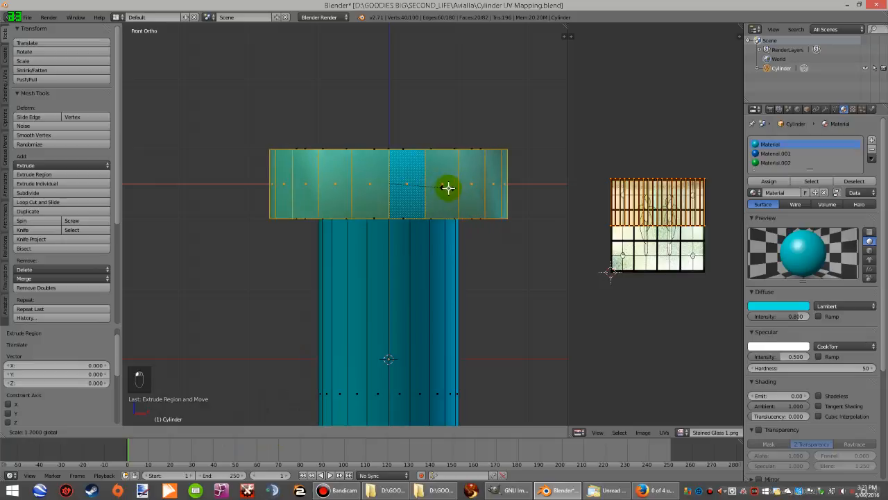
left_click_drag(453, 189, 458, 193)
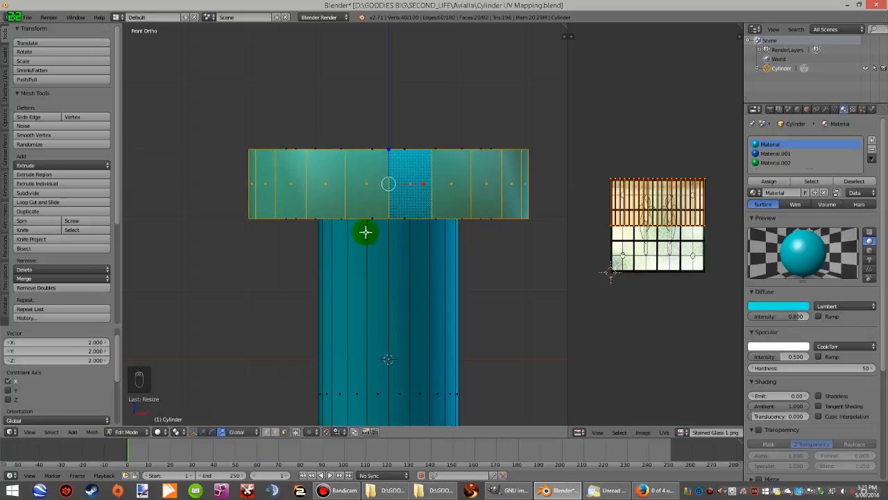
left_click(10, 390)
middle_click_drag(368, 201, 402, 201)
key("KP_1")
Add a new material slot with a red diffuse colour and assign it to the selected upper band.
left_click(873, 140)
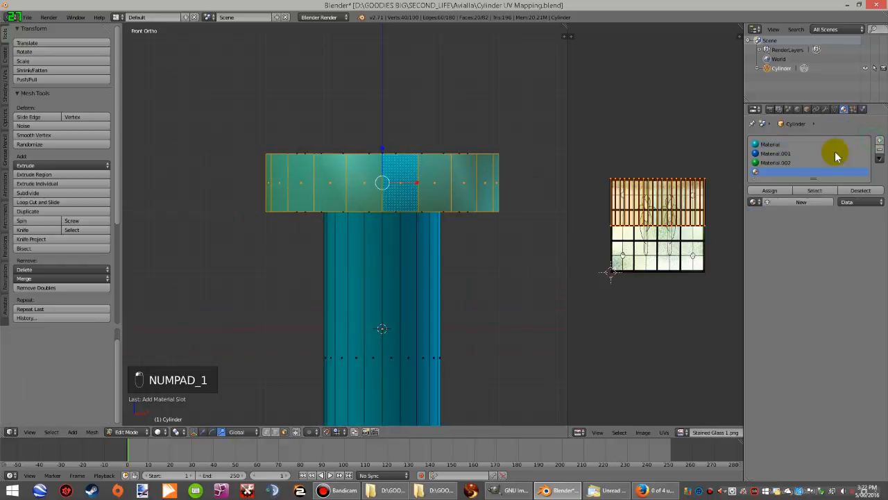
left_click(775, 201)
left_click(769, 313)
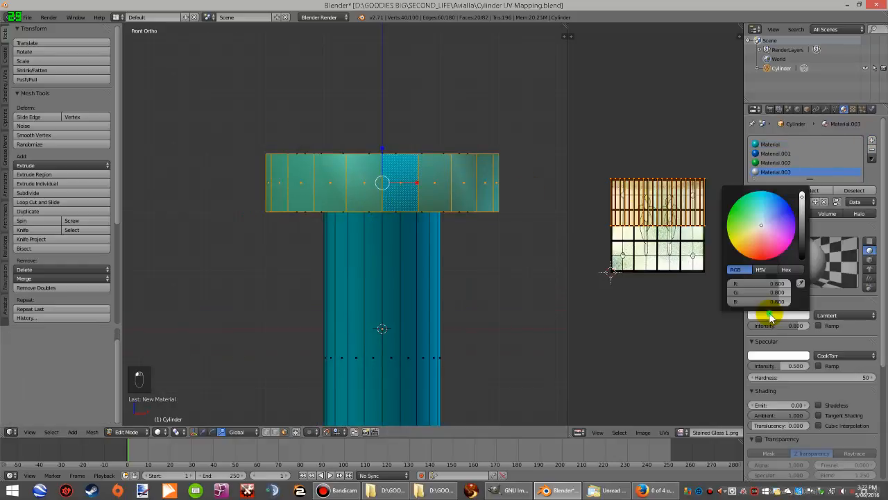
left_click_drag(762, 229, 763, 245)
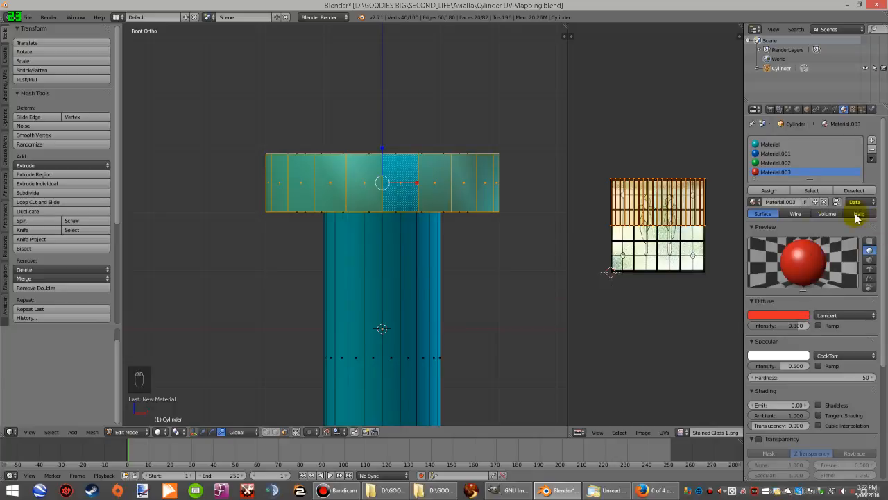
left_click(769, 191)
scroll(433, 217, "down", 2)
scroll(247, 359, "up", 2)
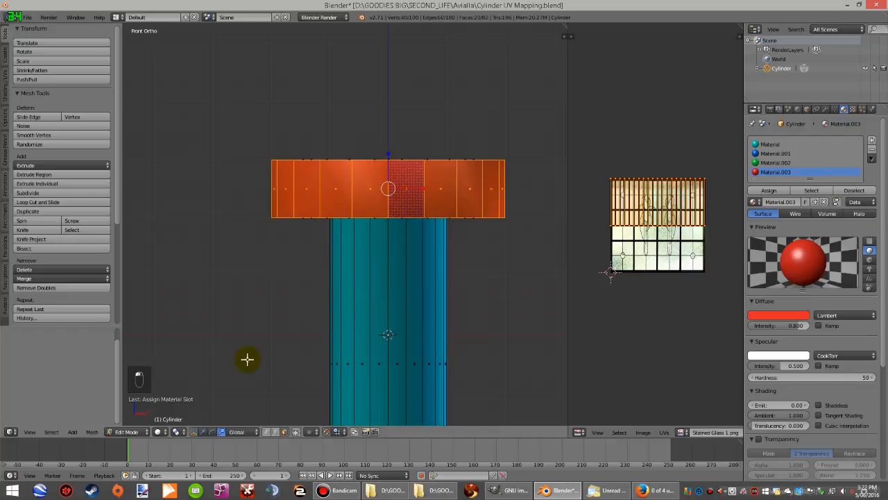
middle_click_drag(314, 338, 325, 302)
key("KP_1")
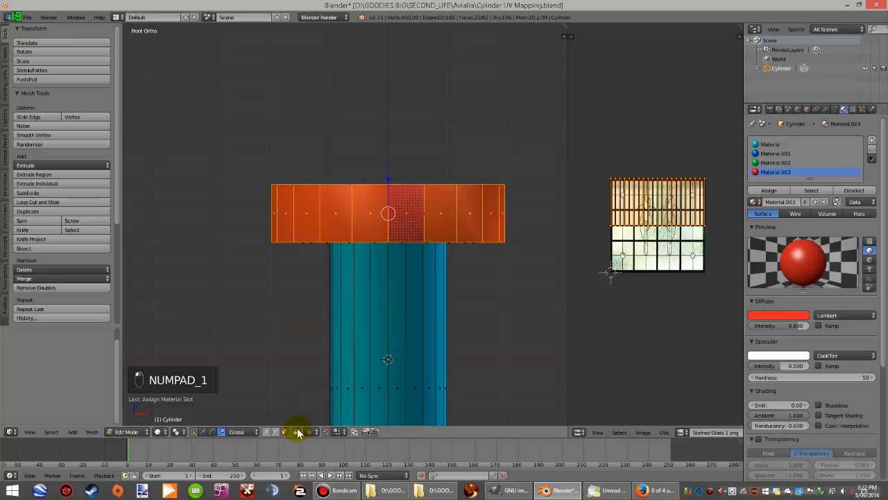
Show the model with Texture shading and remap the selected upper band using Cylinder Projection from the front view.
left_click(164, 431)
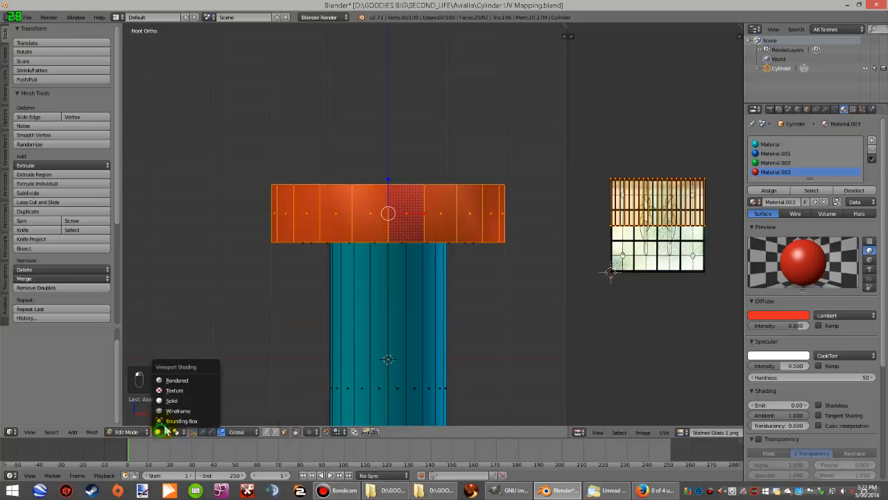
left_click(178, 390)
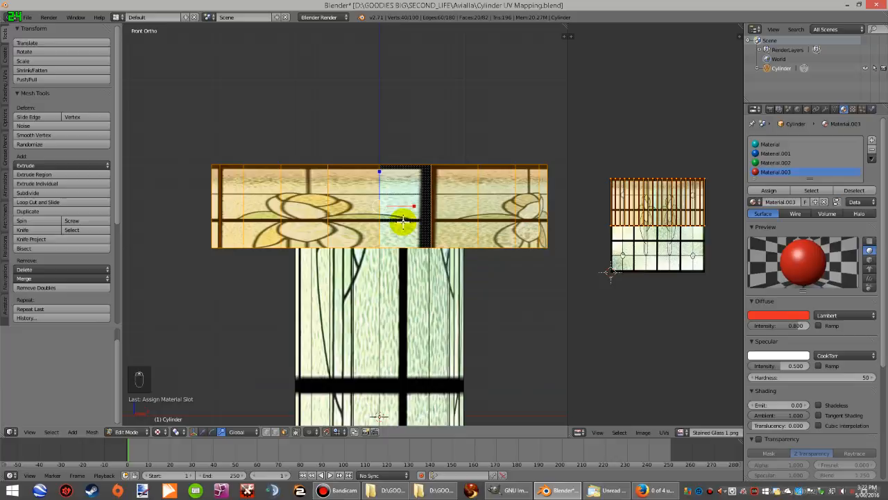
scroll(386, 222, "up", 2)
scroll(396, 213, "down", 1)
scroll(399, 213, "up", 1)
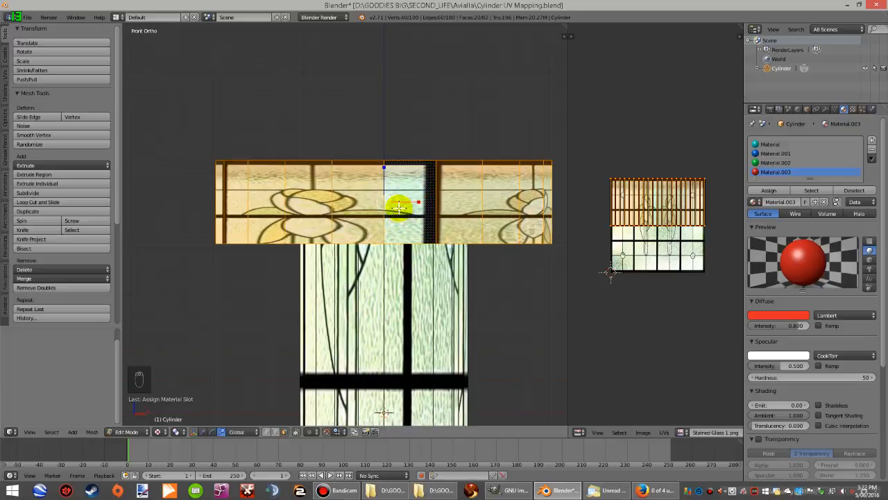
scroll(409, 203, "down", 1)
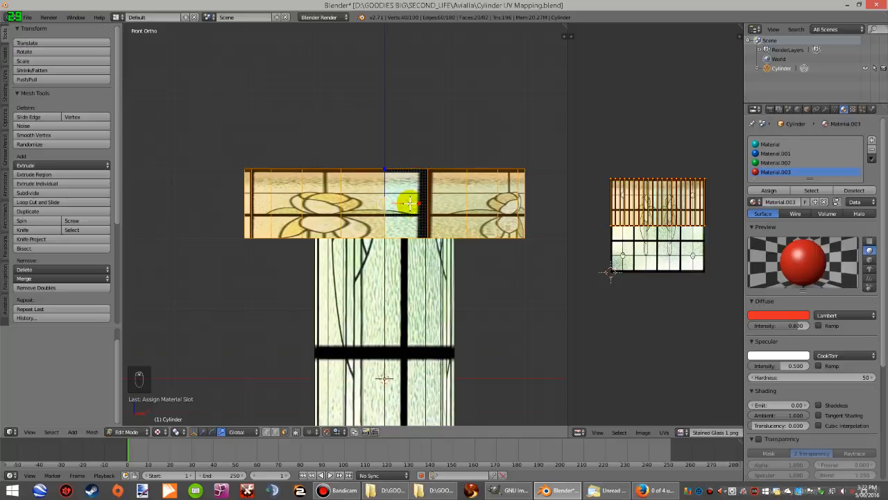
scroll(410, 203, "up", 1)
key("u")
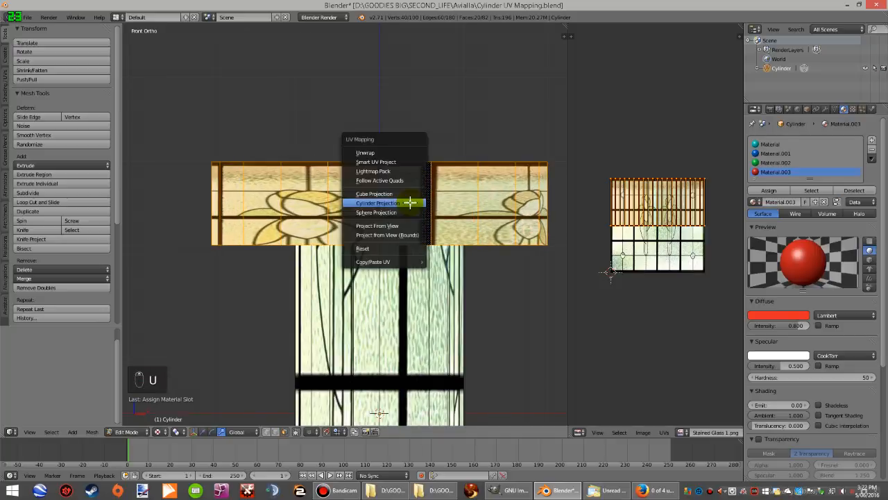
left_click(398, 202)
middle_click_drag(397, 202, 336, 234)
key("KP_1")
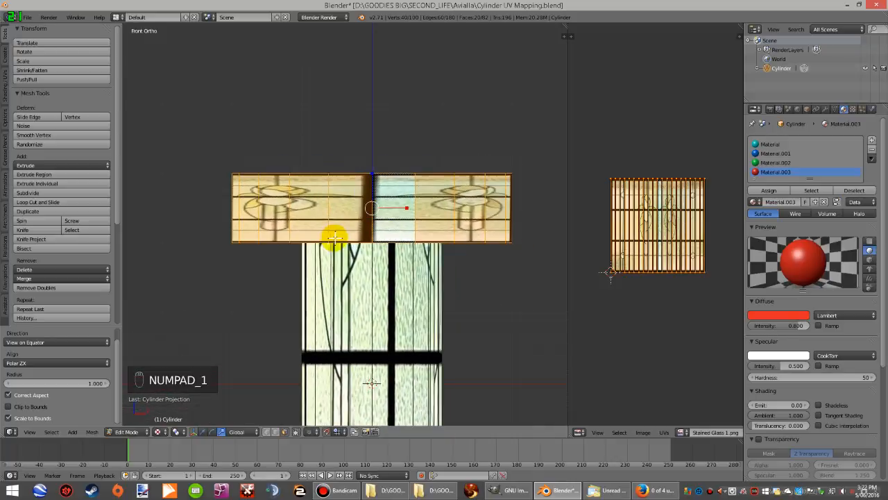
Clear the selection, box-select the narrow column's side faces below the band, and remap them with Cylinder Projection.
scroll(367, 263, "down", 2)
key("a")
key("a")
scroll(382, 277, "down", 2)
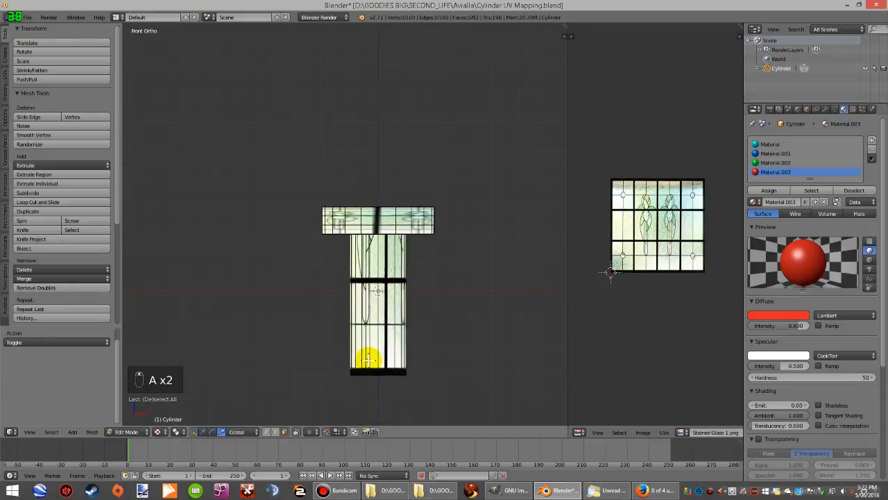
scroll(367, 361, "up", 2)
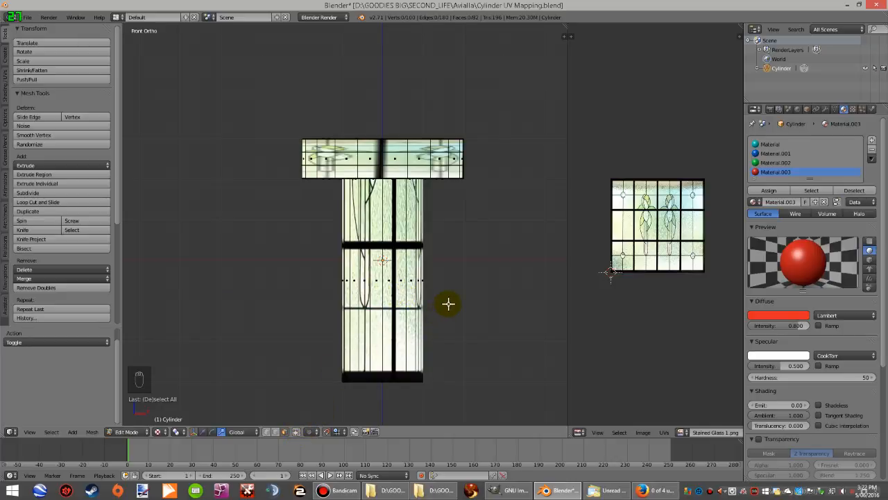
key("b")
left_click_drag(475, 309, 285, 251)
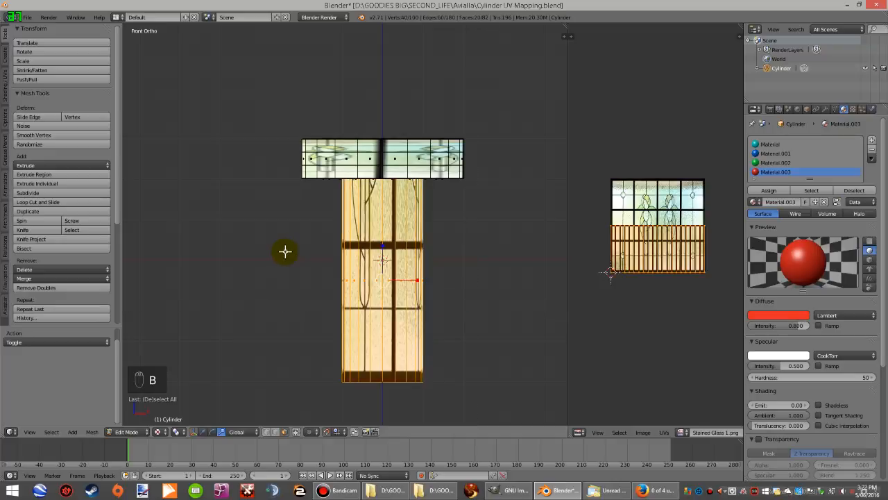
scroll(351, 266, "up", 2)
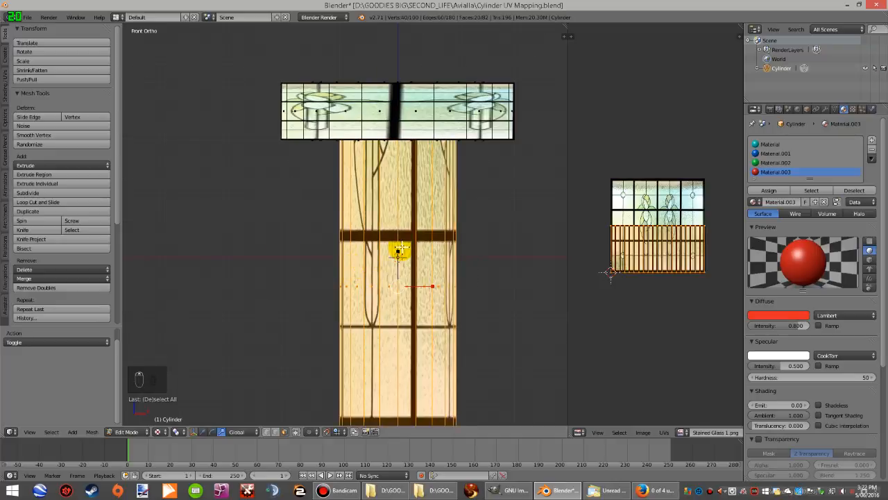
key("u")
left_click(394, 247)
middle_click_drag(398, 243, 342, 395)
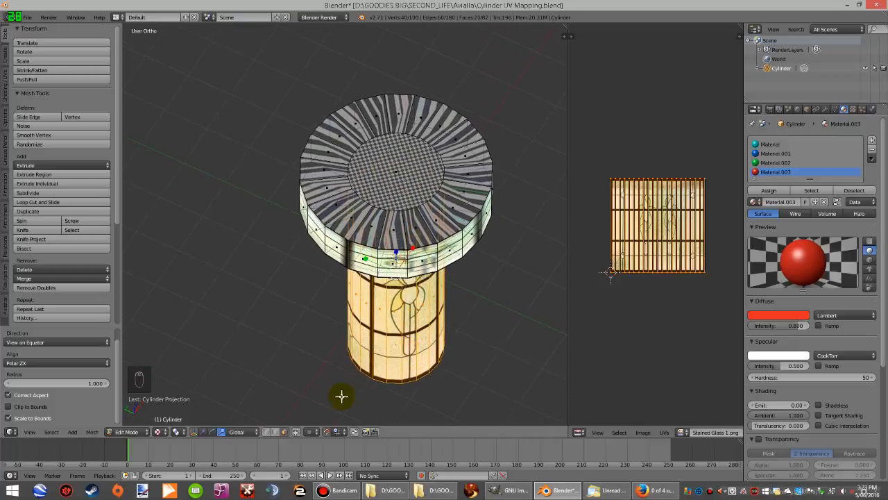
Switch to Solid shading and select the full ring of blue faces around the top cap, using shortest-path picking.
scroll(403, 211, "up", 2)
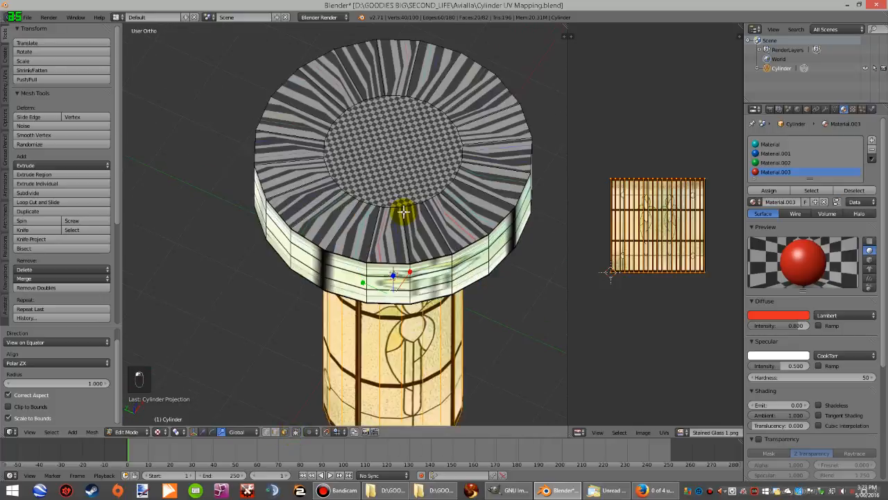
right_click(338, 215)
middle_click_drag(416, 208, 404, 269)
key("z")
key("z")
key("z")
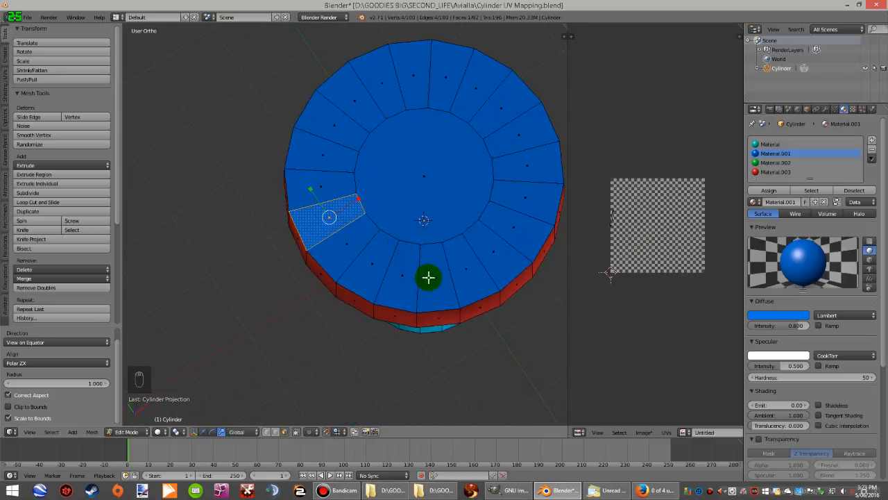
right_click(428, 277, "ctrl")
right_click(501, 251, "ctrl")
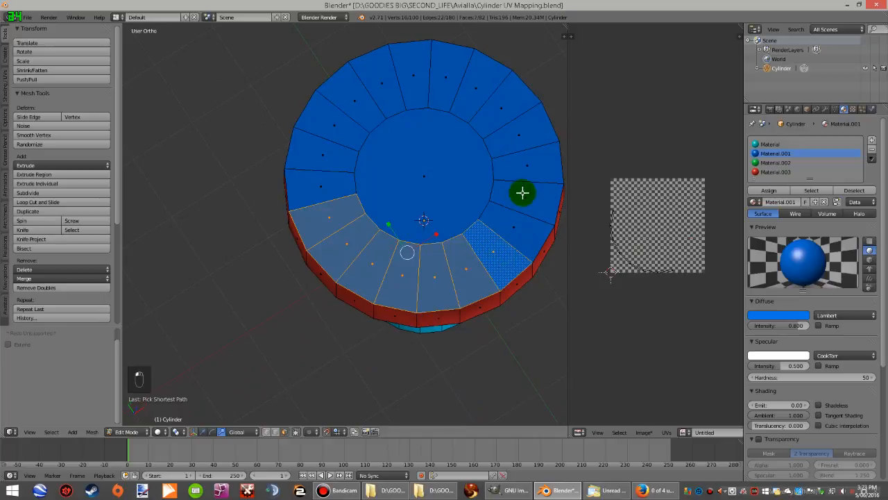
right_click(522, 192, "ctrl")
right_click(478, 76, "ctrl")
right_click(378, 83, "ctrl")
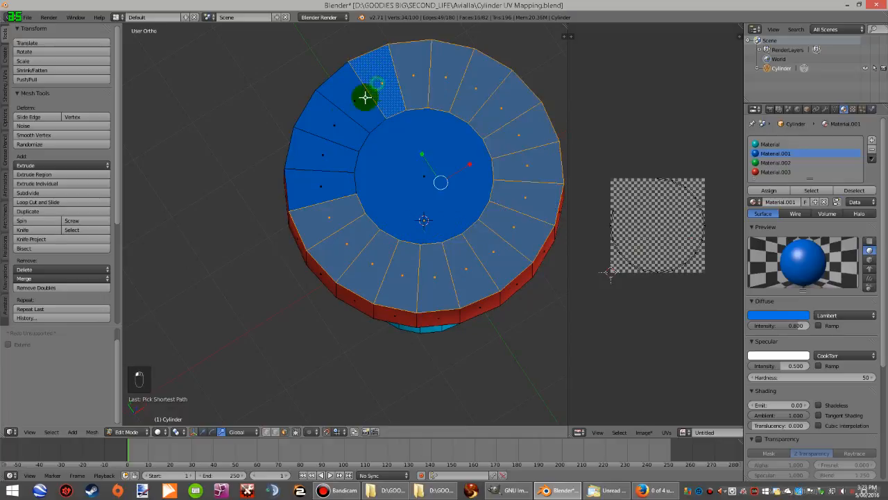
right_click(317, 182, "ctrl")
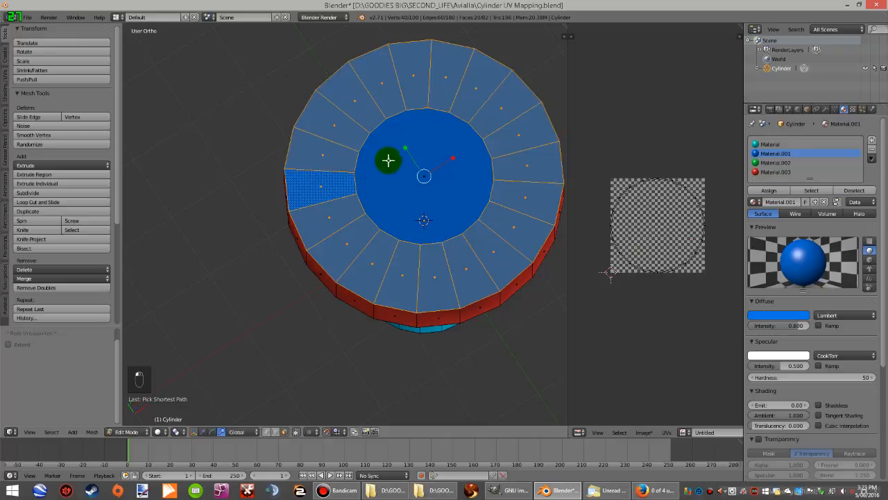
key("KP_7")
scroll(373, 204, "down", 3)
scroll(230, 349, "up", 2)
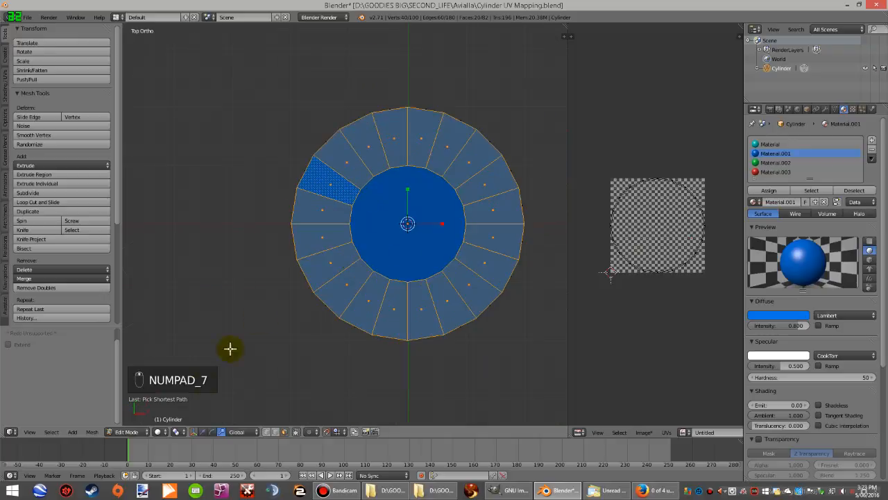
Return to Texture shading and map the selected top ring with Cube Projection from the top view.
left_click(163, 431)
left_click(177, 393)
scroll(326, 342, "down", 2)
scroll(347, 256, "up", 3)
key("u")
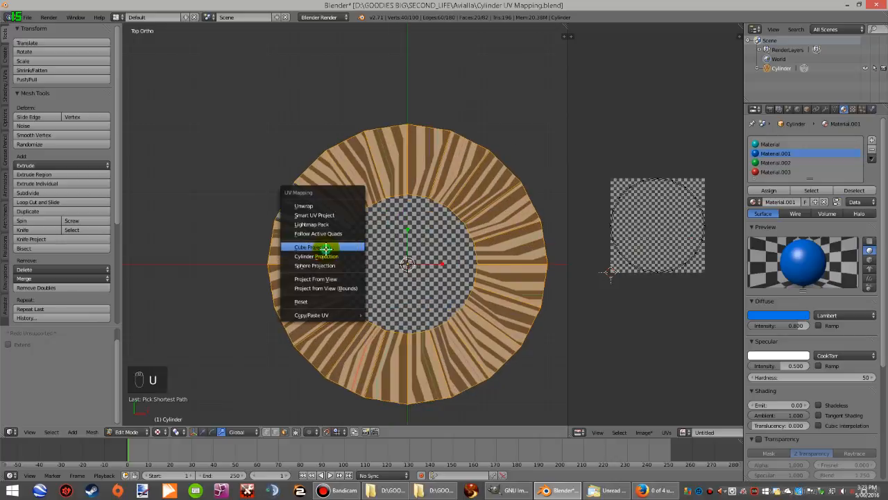
left_click(326, 247)
scroll(349, 207, "down", 2)
scroll(350, 240, "up", 1)
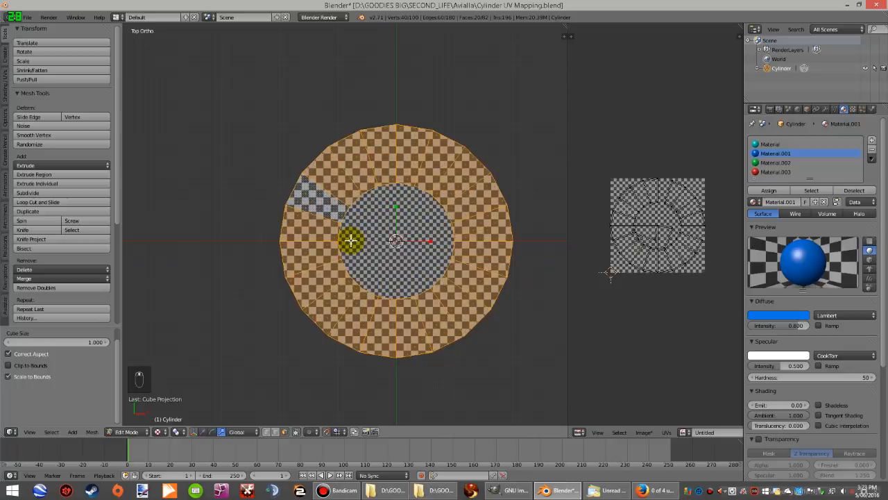
scroll(352, 248, "up", 1)
scroll(387, 238, "up", 2)
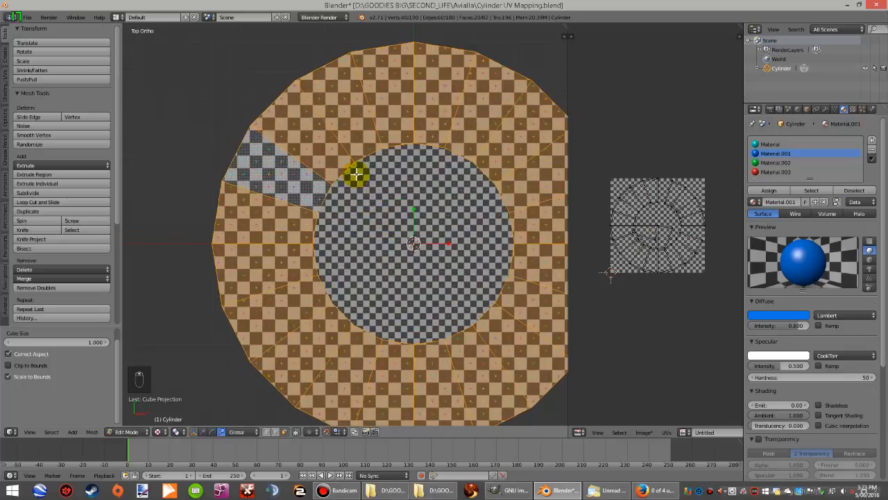
scroll(355, 176, "down", 1)
scroll(384, 199, "up", 1)
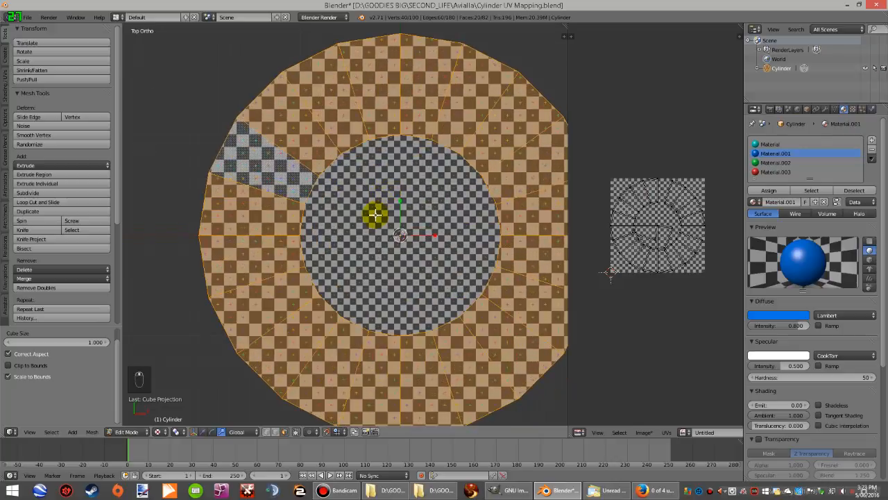
Try Cylinder Projection on the selected top ring from the top view.
key("u")
left_click(355, 225)
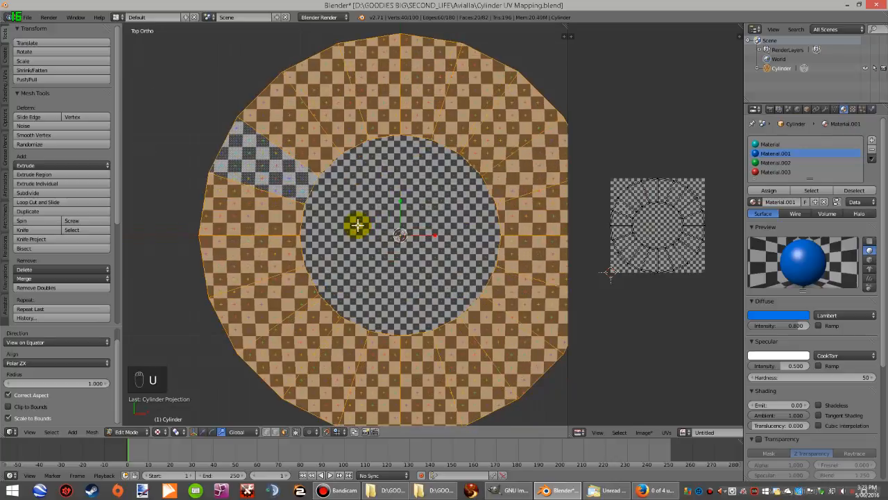
scroll(363, 219, "down", 1)
scroll(363, 220, "up", 1)
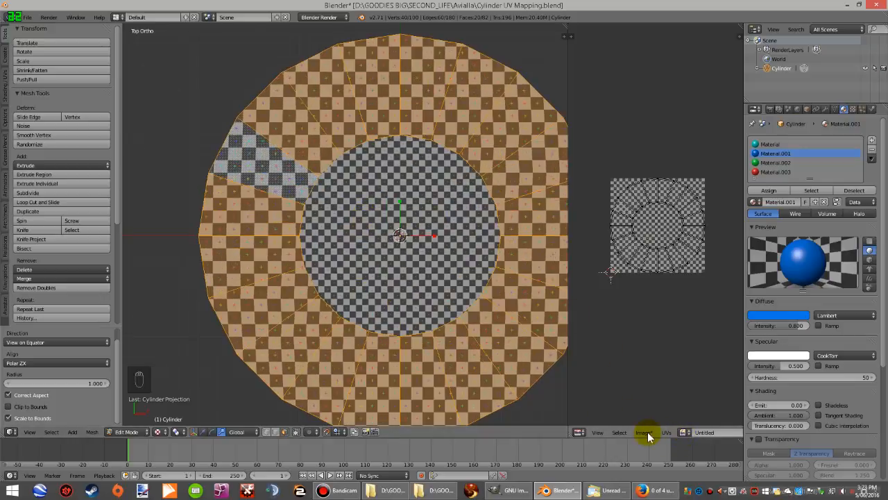
Assign the Stained Glass 1.png image to the top ring and remap the ring with Cube Projection.
left_click(685, 431)
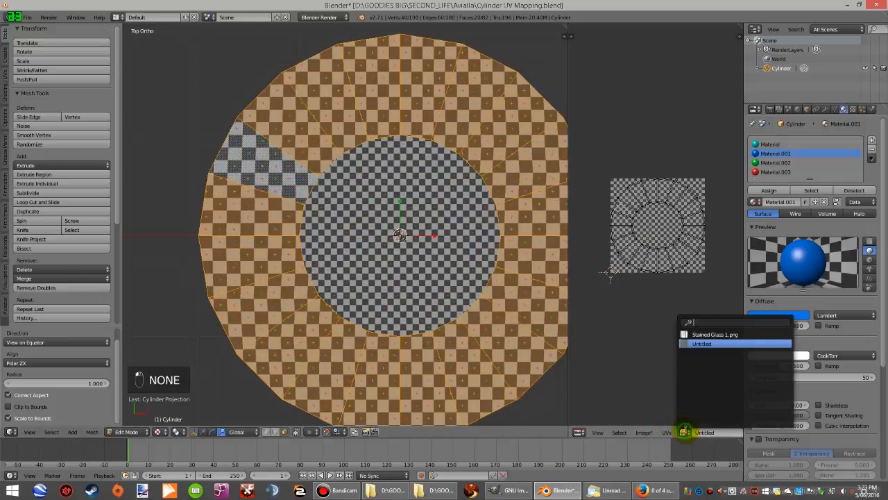
left_click(715, 335)
scroll(391, 239, "down", 2)
scroll(392, 238, "up", 1)
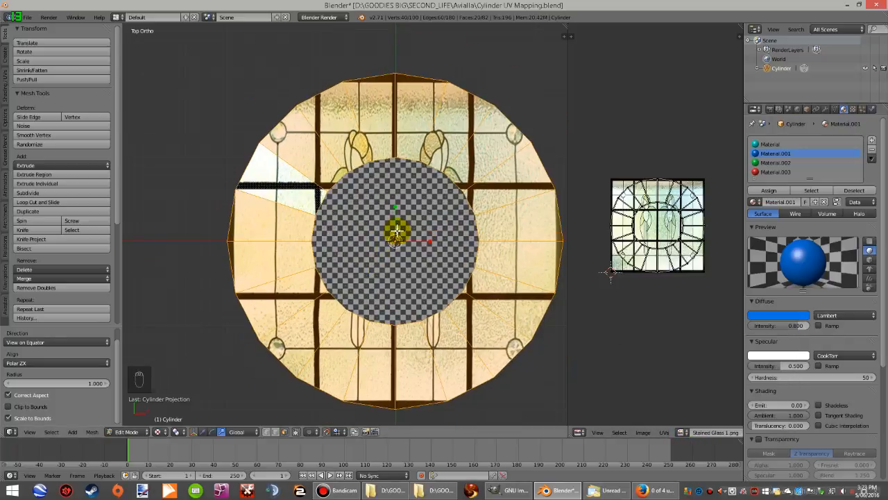
key("u")
left_click(377, 224)
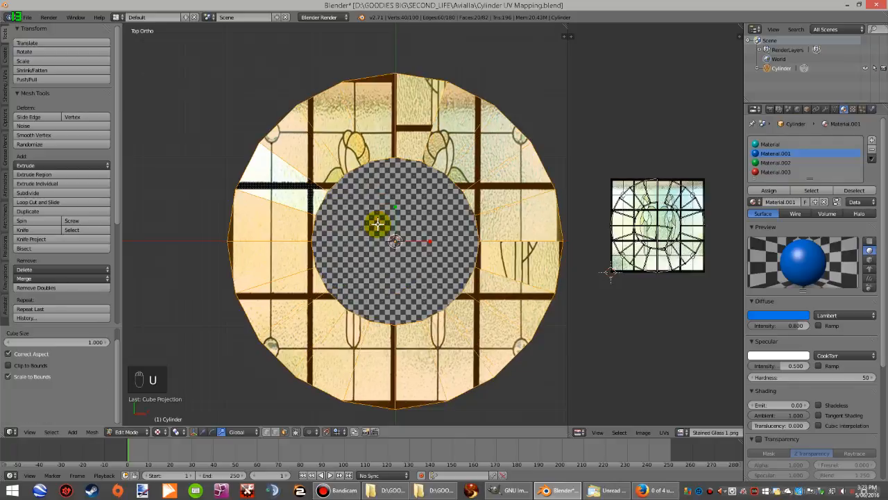
scroll(405, 143, "up", 2)
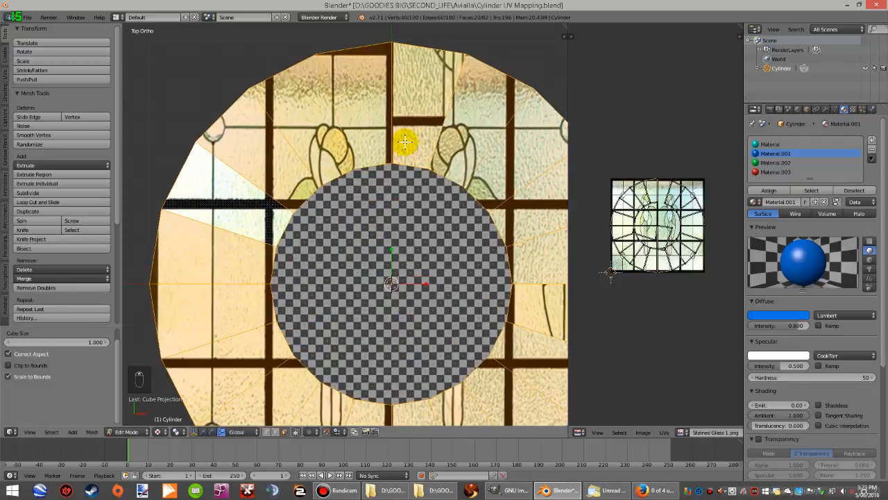
scroll(405, 142, "up", 1)
scroll(405, 141, "down", 3)
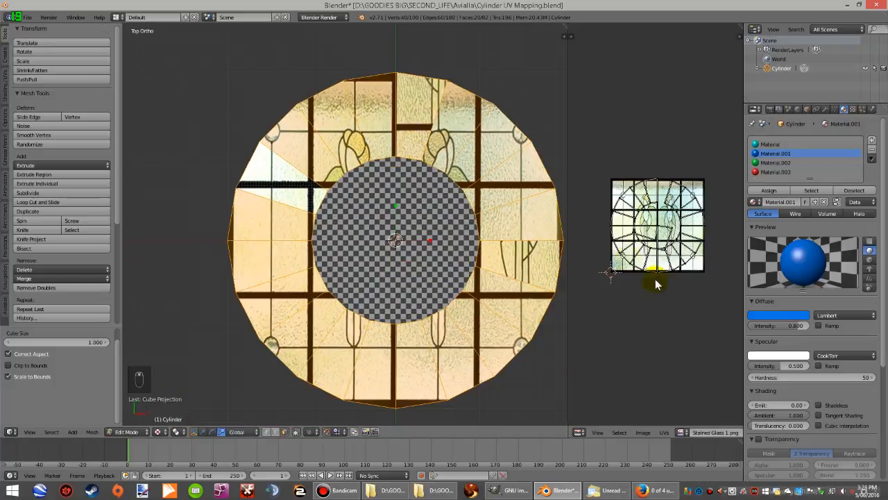
Try Cylinder Projection on the top ring from the top view and test shifting its UV layout over the stained glass image.
key("a")
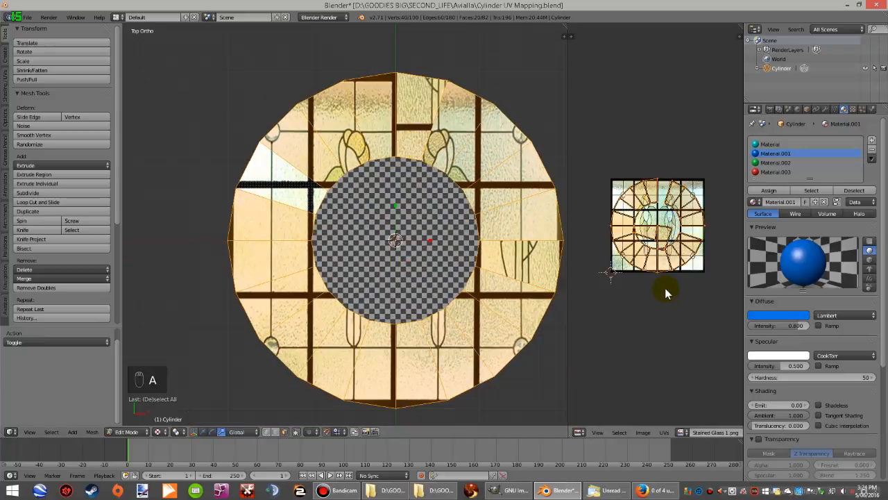
key("g")
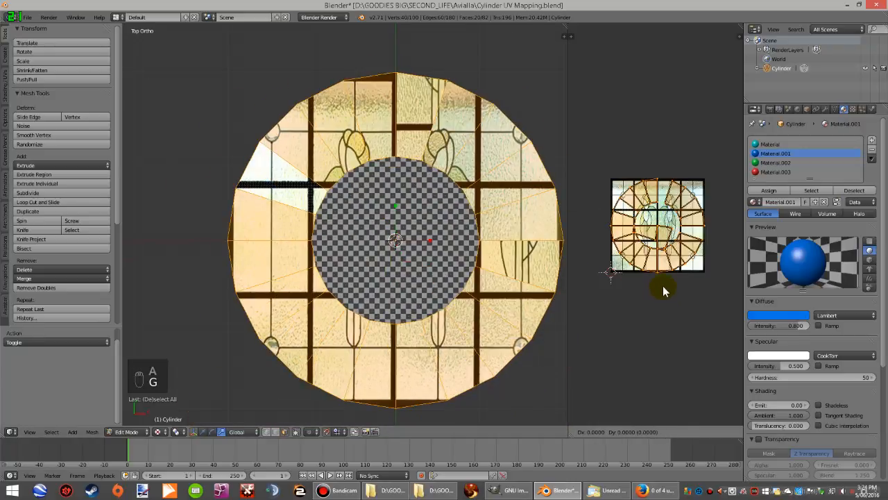
left_click(663, 285)
key("u")
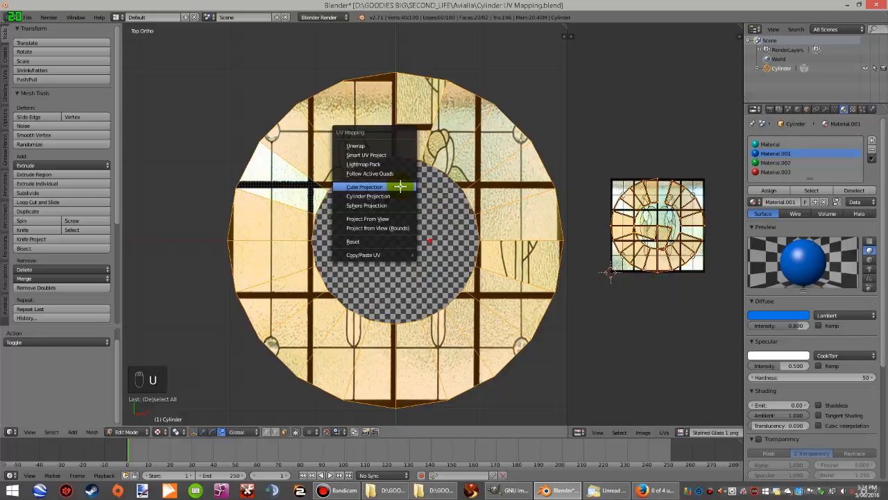
left_click(391, 196)
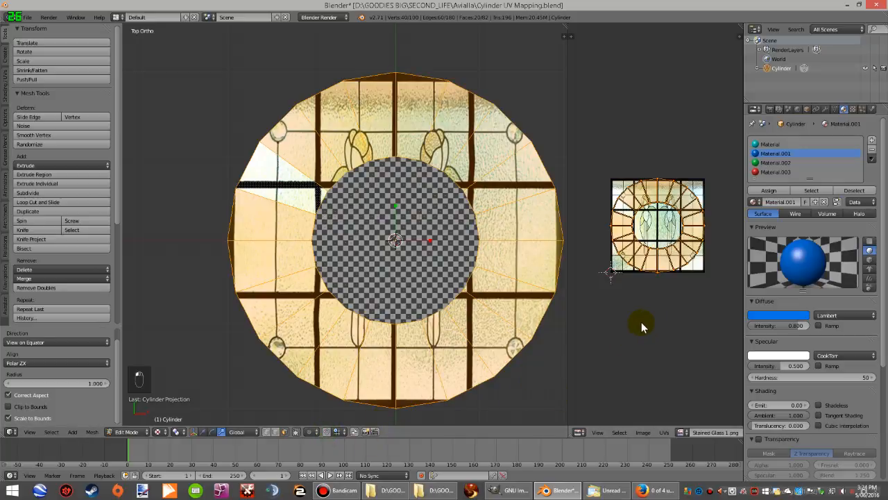
key("g")
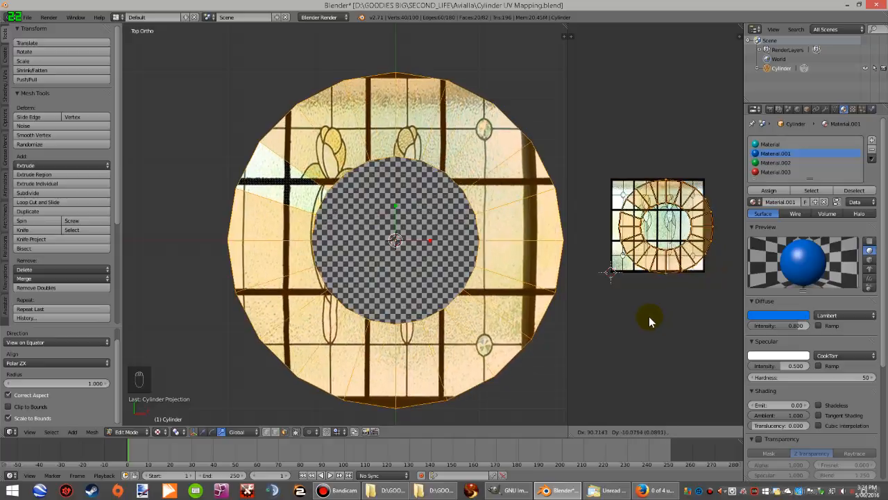
left_click(648, 315)
Load the Round Mosaic.png image from the Textures folder onto the top ring.
scroll(644, 430, "down", 2)
scroll(663, 433, "down", 2)
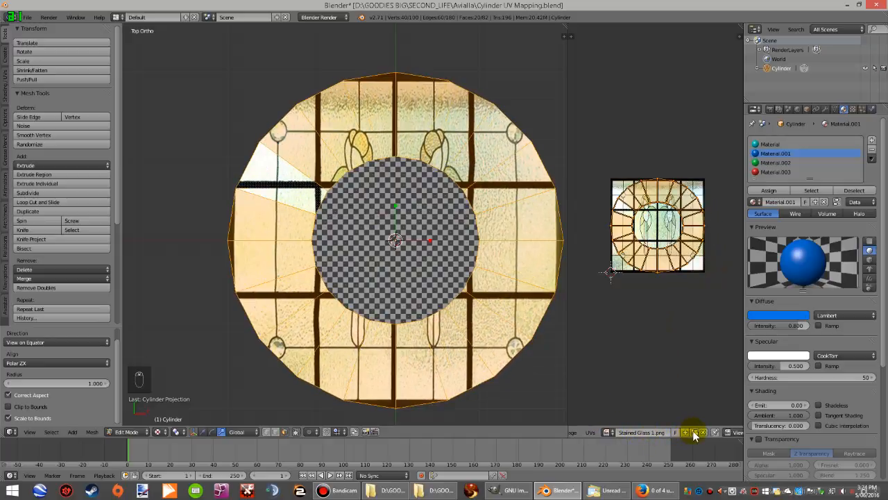
left_click(694, 431)
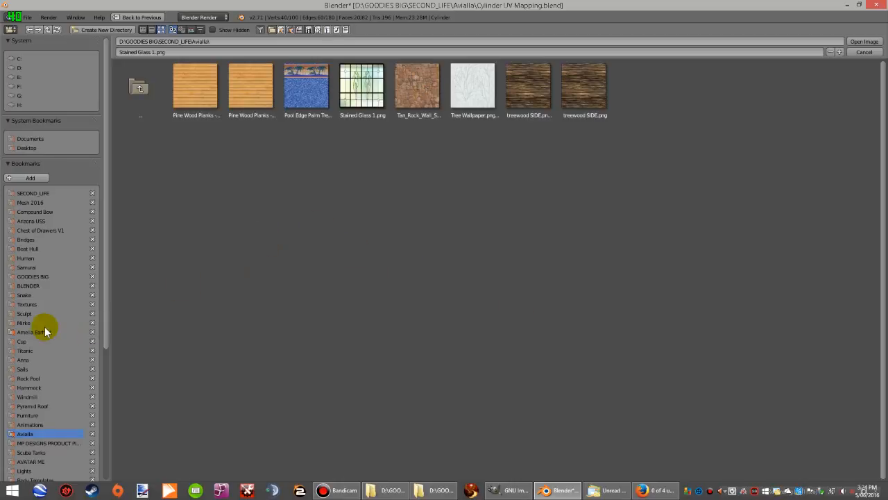
left_click(33, 303)
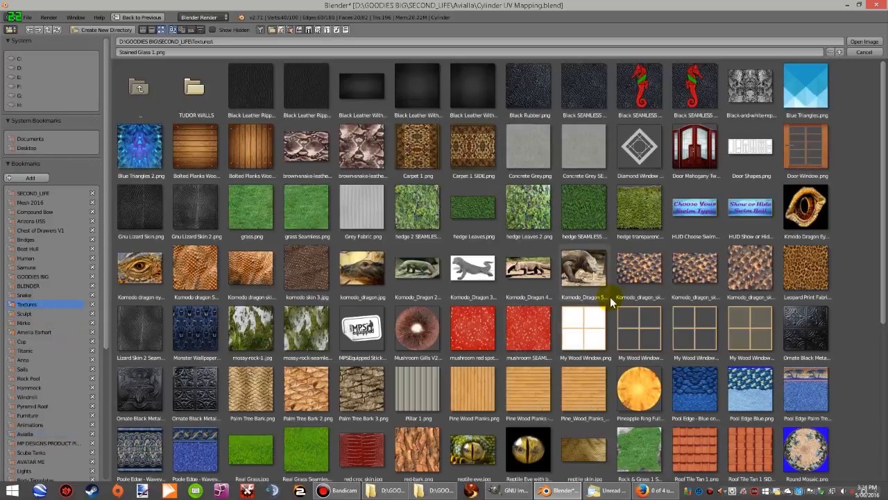
double_click(803, 455)
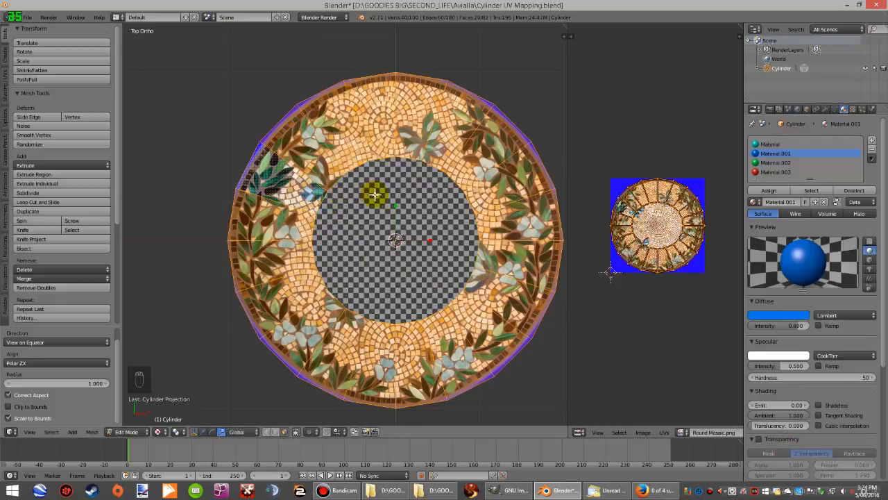
Map the top ring with Project from View (Bounds) from the top view and compare the mosaic with its UV layout.
key("u")
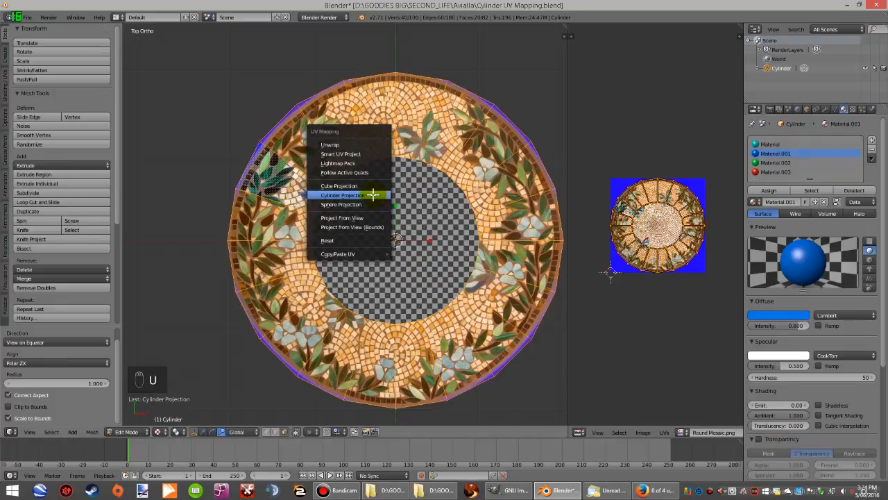
left_click(360, 227)
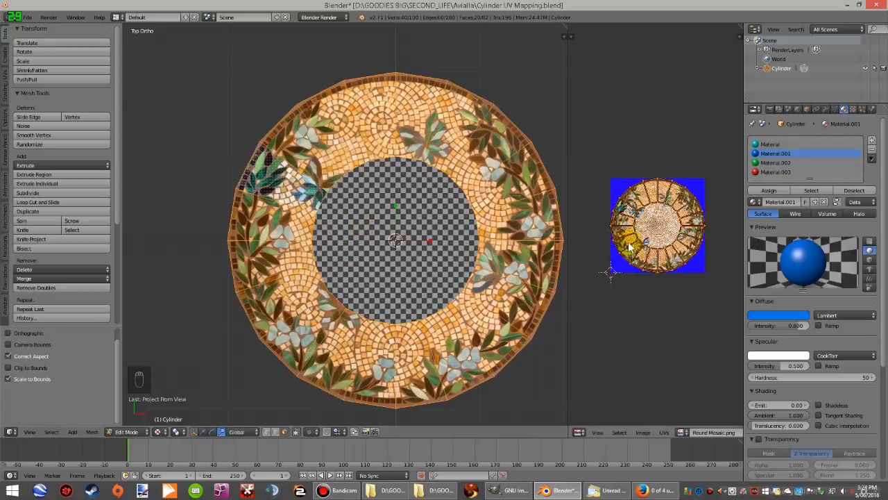
scroll(645, 236, "down", 2)
scroll(416, 234, "up", 1)
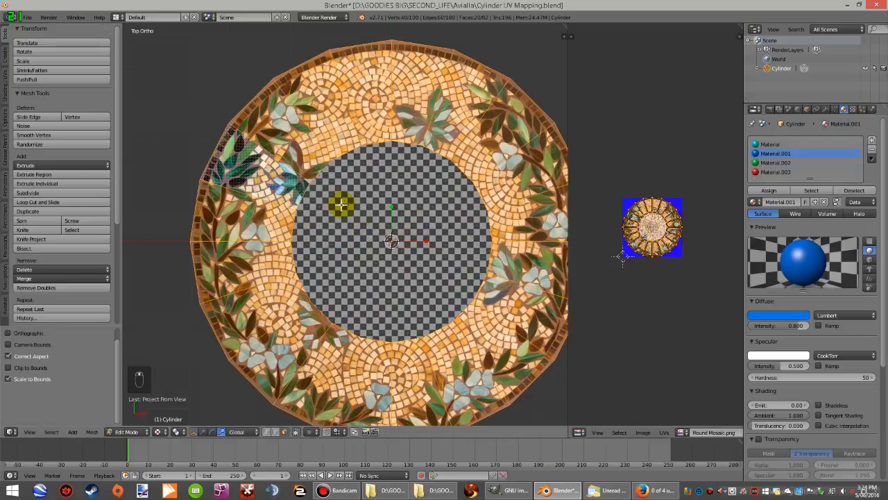
scroll(291, 181, "down", 1)
scroll(360, 244, "up", 1)
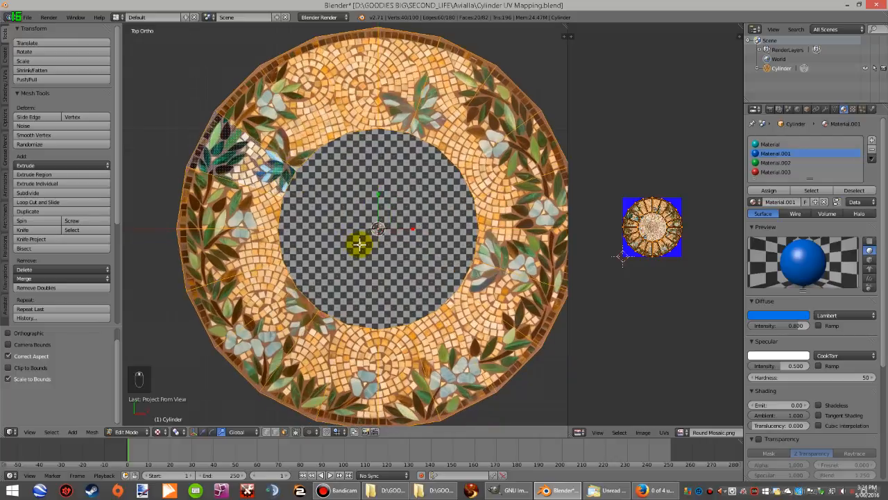
scroll(631, 224, "up", 4)
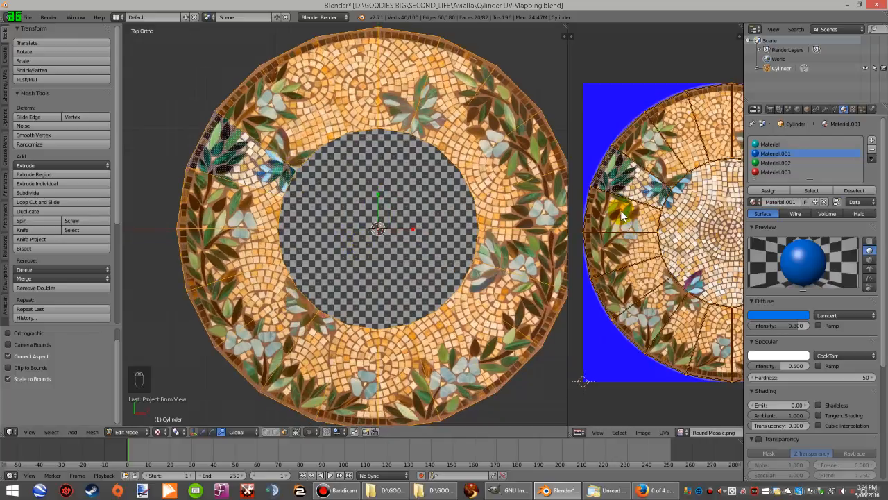
scroll(623, 217, "down", 2)
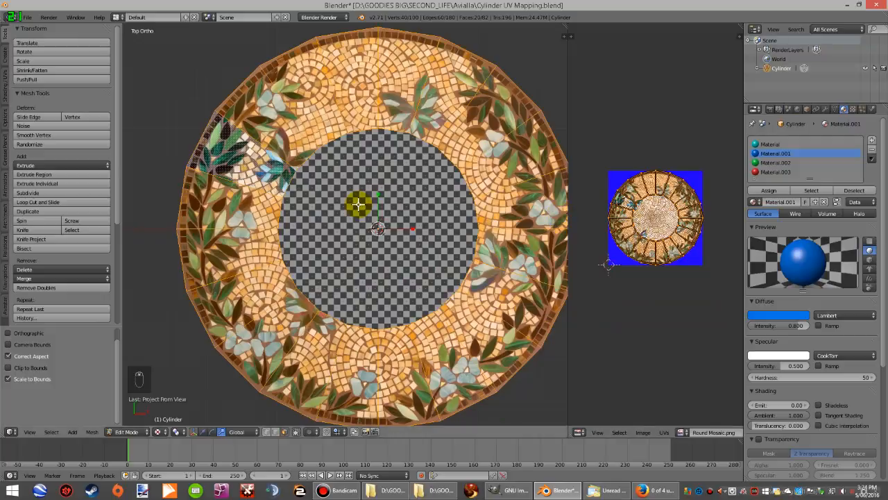
Clear the selection and, in the top view, select every face that uses Material.001, including the centre cap.
key("a")
mouse_move(361, 257)
middle_mouse_down()
mouse_move(358, 181)
mouse_move(359, 240)
middle_mouse_up()
key("KP_7")
scroll(363, 208, "down", 3)
scroll(376, 224, "up", 2)
scroll(365, 284, "up", 2)
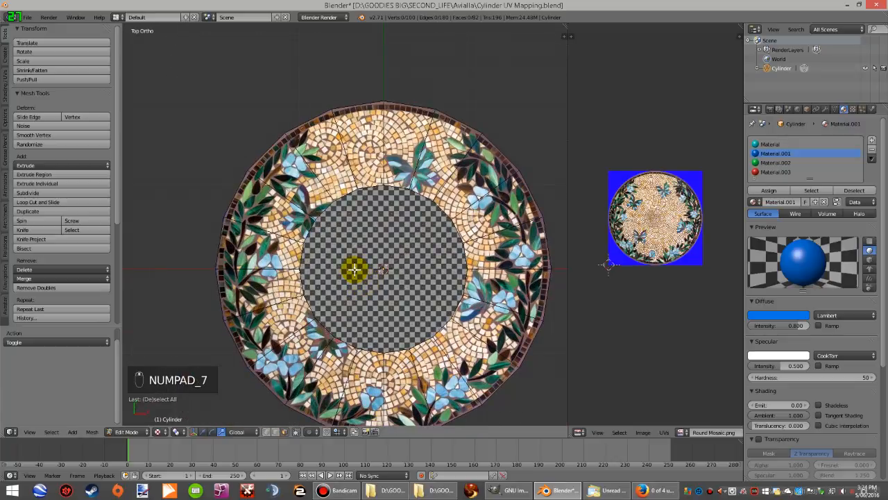
left_click(812, 190)
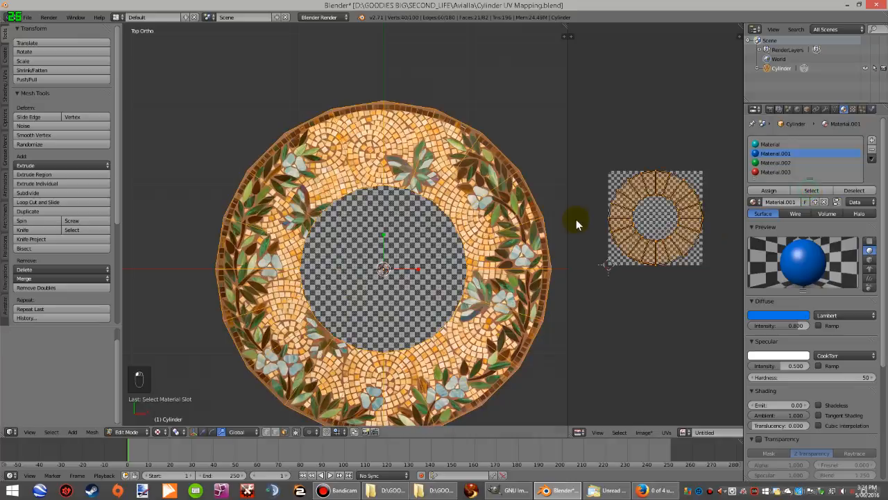
Map the selected top faces with Project from View (Bounds) and assign the Round Mosaic.png image to them.
key("u")
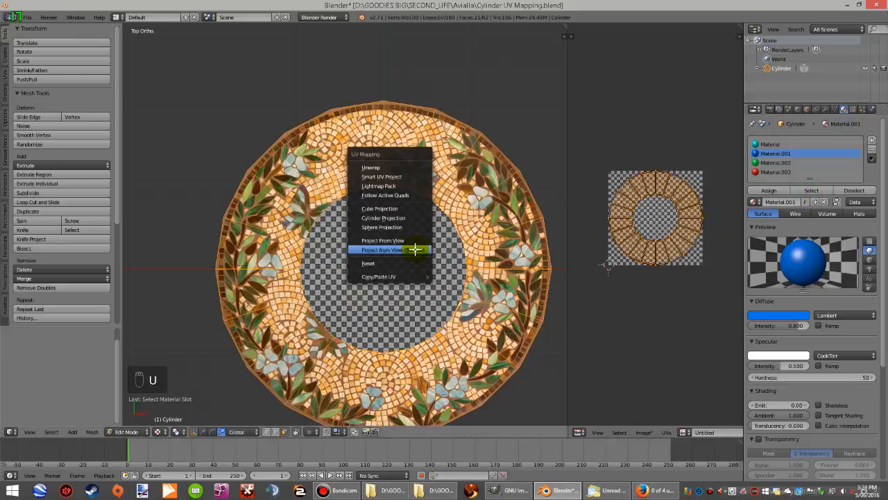
left_click(414, 247)
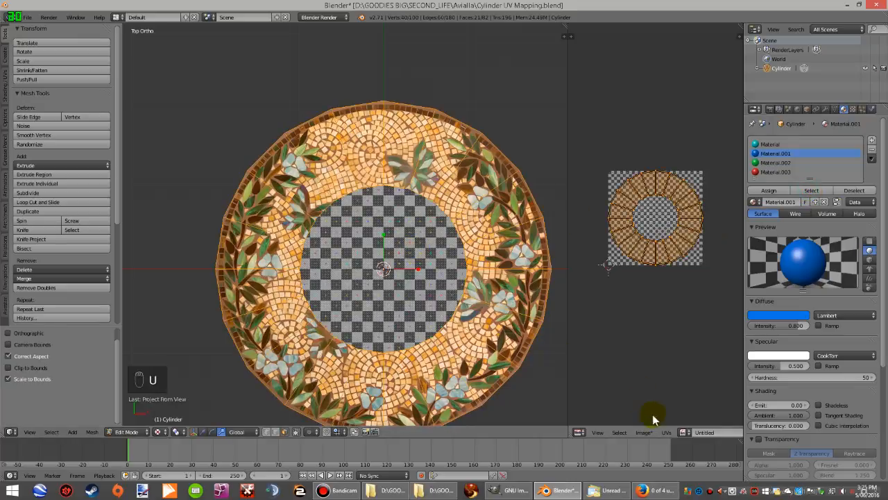
left_click(685, 434)
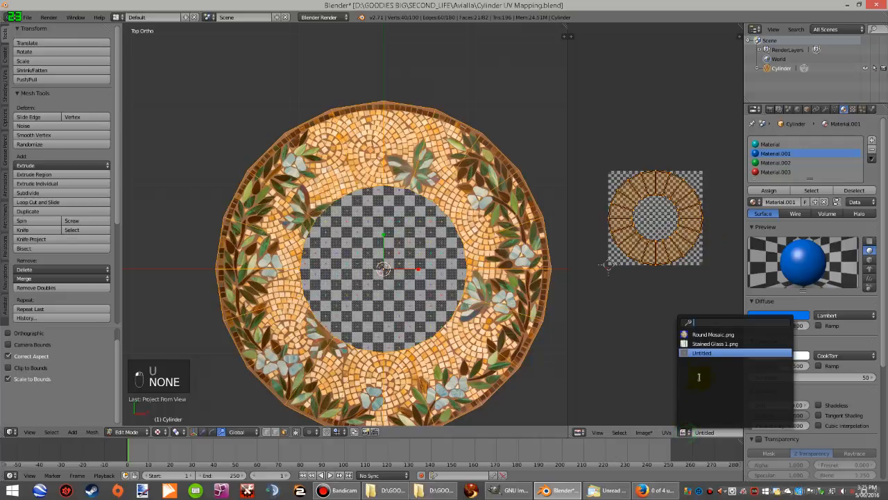
left_click(706, 335)
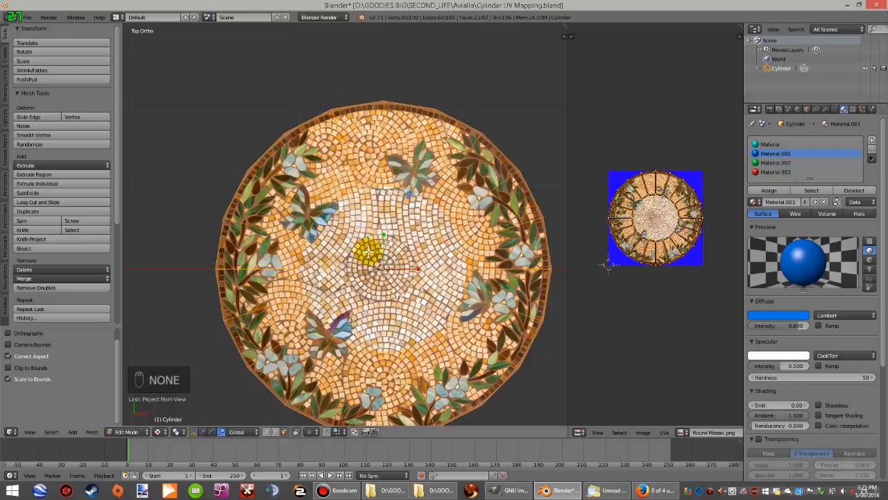
Select the full ring of faces on the underside of the upper band, using shortest-path picking in Solid shading.
key("a")
middle_click_drag(370, 254, 391, 139)
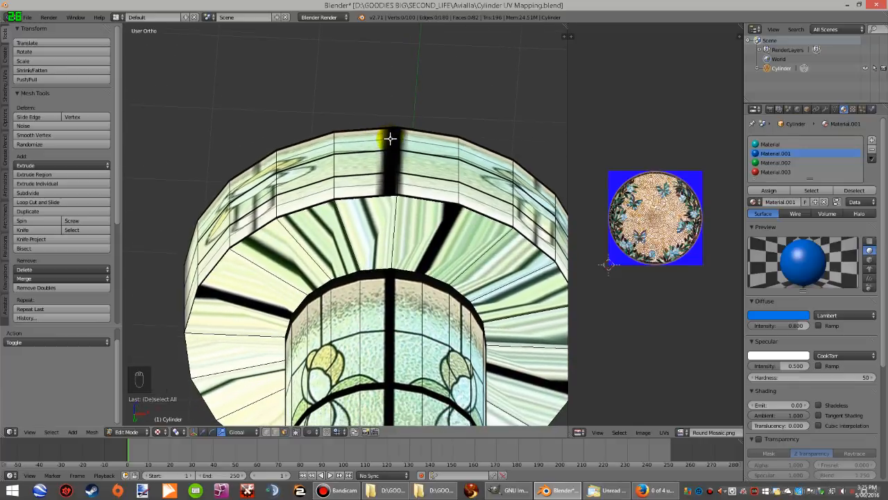
right_click(357, 229)
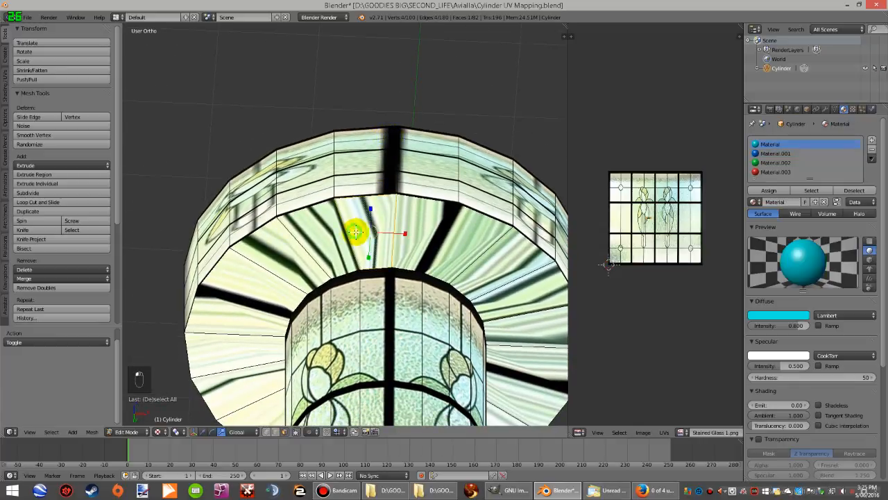
right_click(513, 380, "ctrl")
key("z")
key("z")
key("z")
scroll(438, 277, "down", 3)
middle_click_drag(438, 276, 352, 224)
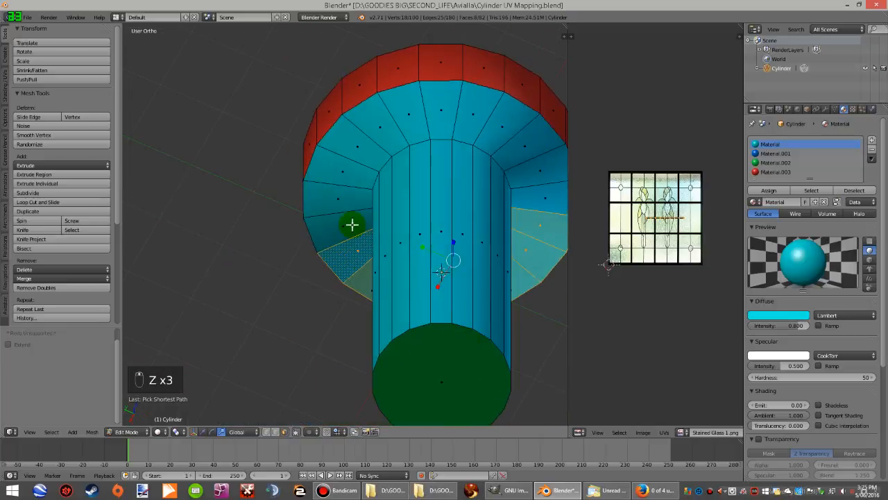
right_click(353, 188, "ctrl")
right_click(400, 123, "ctrl")
right_click(526, 149, "ctrl")
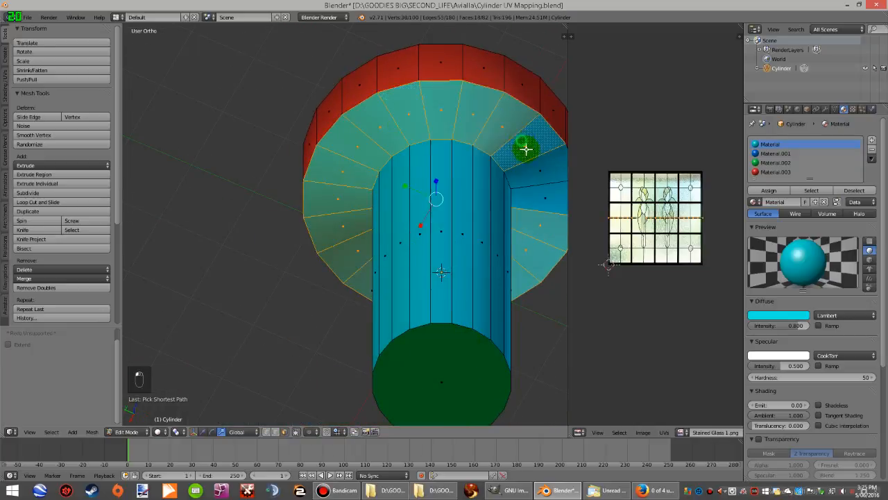
right_click(545, 197, "ctrl")
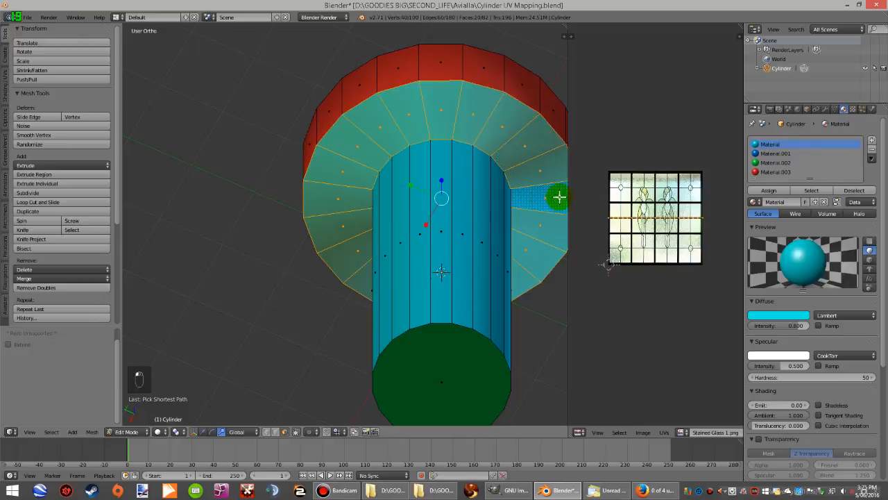
Add a new material with a light green diffuse colour and assign it to the selected underside ring.
left_click(874, 143)
left_click(773, 209)
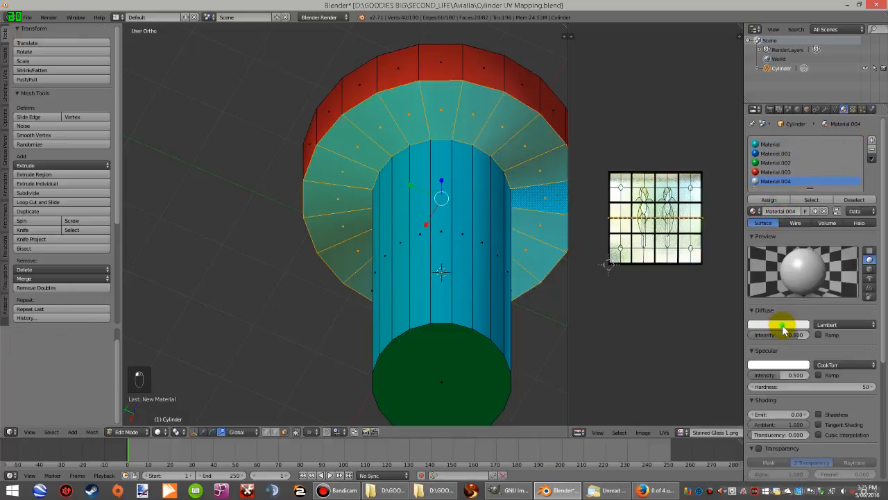
left_click(782, 329)
left_click(735, 250)
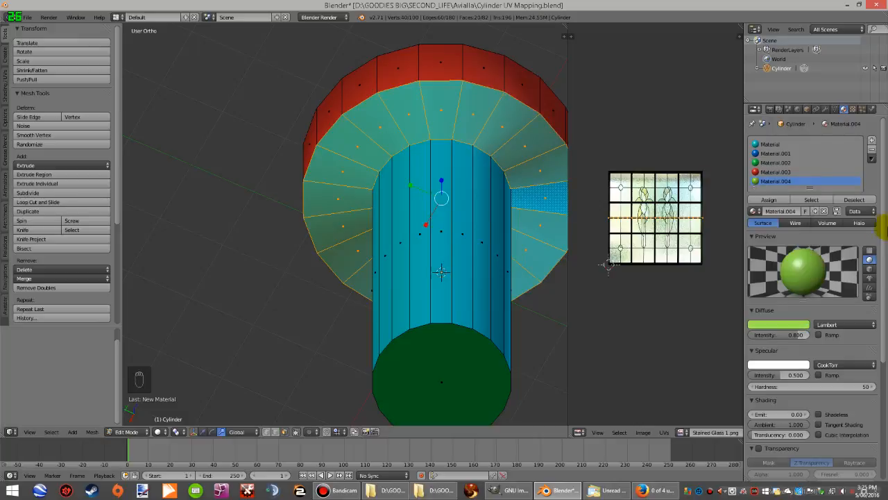
left_click(769, 199)
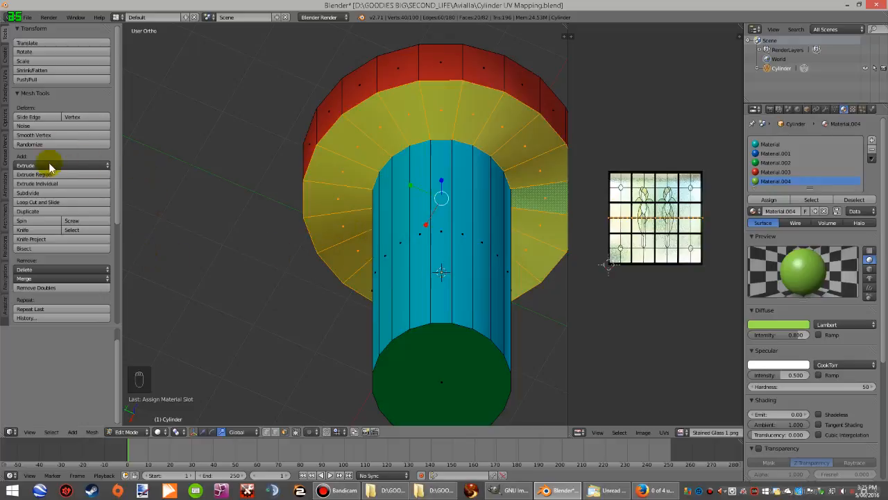
Show the underside ring from the bottom view in Texture shading and assign the Round Mosaic.png image to it.
left_click(5, 278)
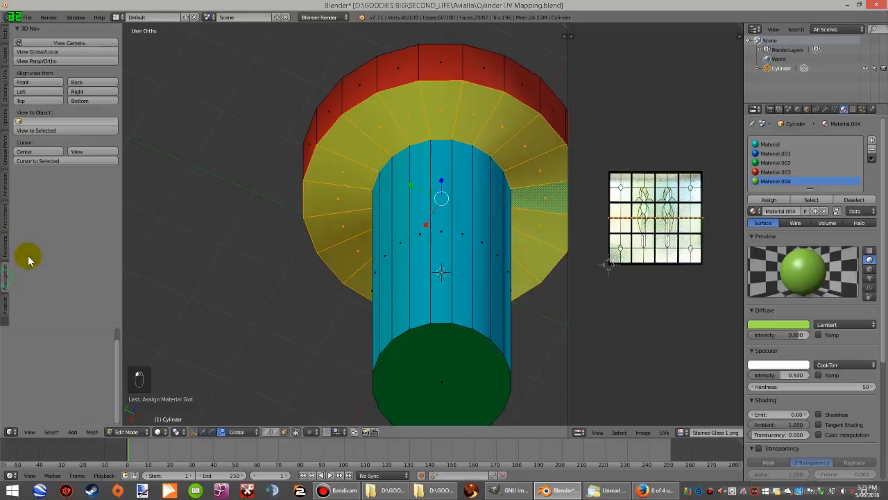
left_click(80, 102)
scroll(463, 187, "down", 5)
middle_click_drag(345, 215, 427, 216, "shift")
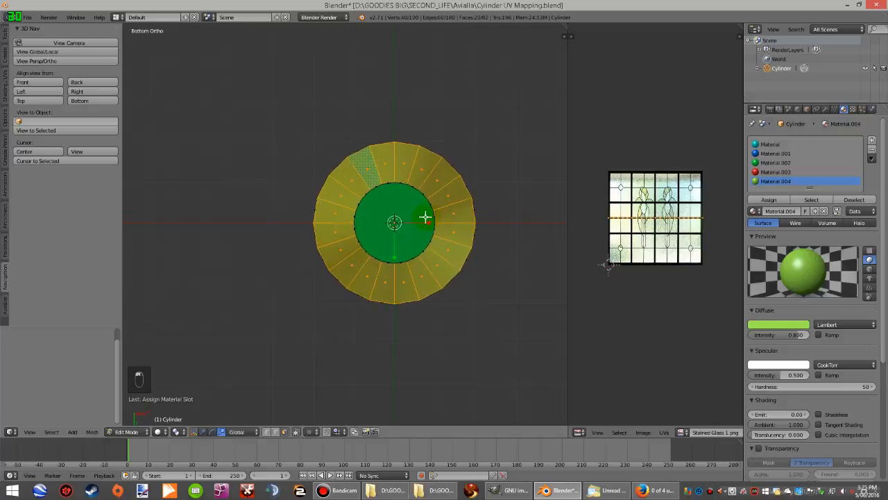
scroll(384, 224, "up", 4)
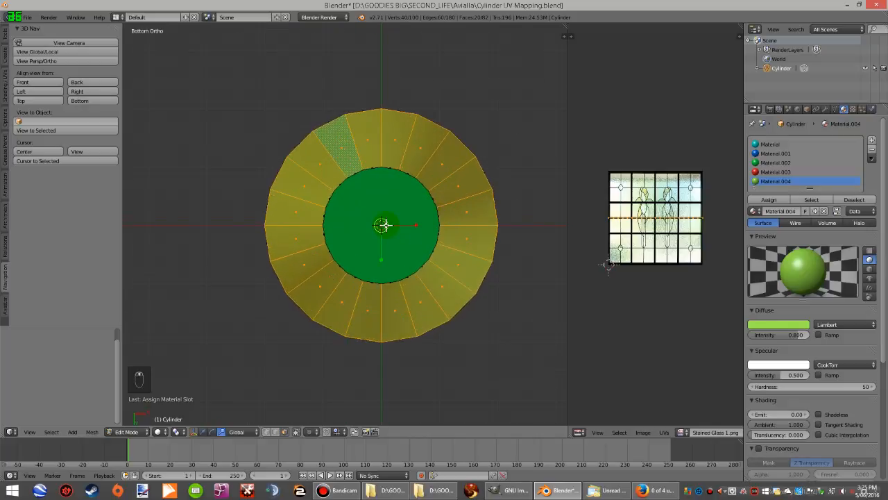
left_click(158, 432)
left_click(178, 393)
scroll(351, 236, "up", 2)
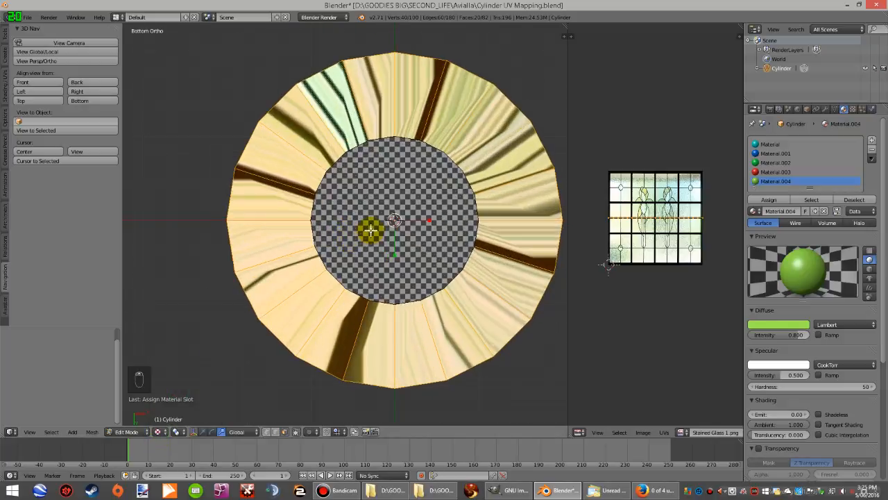
left_click(682, 432)
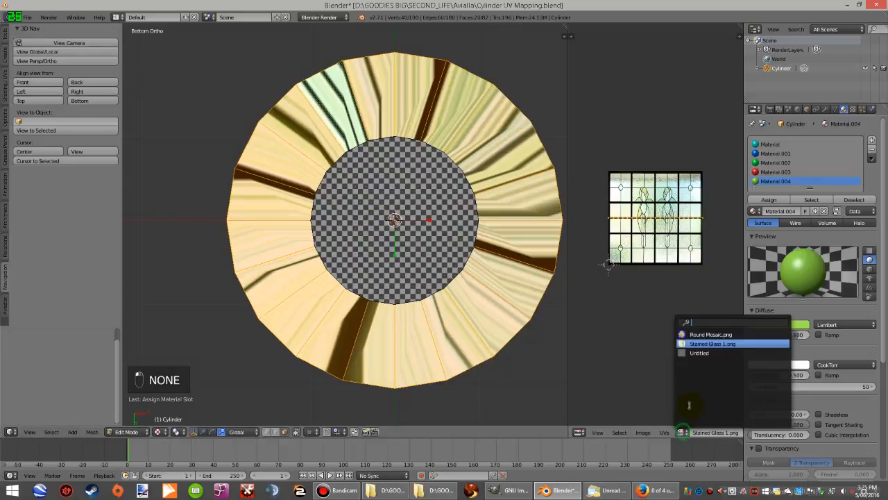
left_click(708, 334)
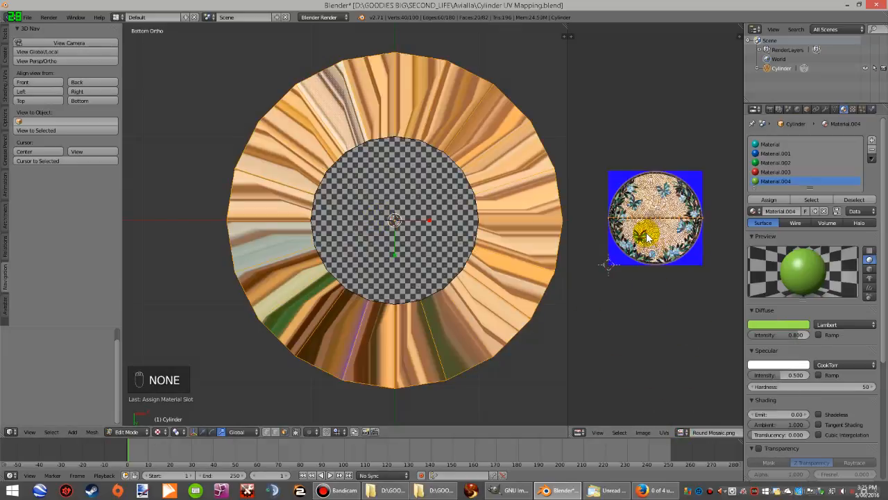
Map the selected underside ring with Project from View (Bounds) and inspect the textured band.
key("u")
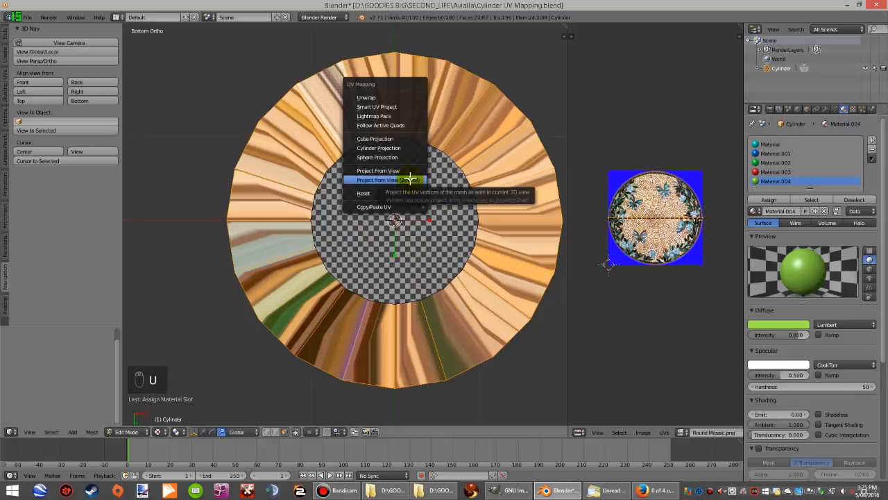
left_click(409, 179)
scroll(404, 164, "up", 1)
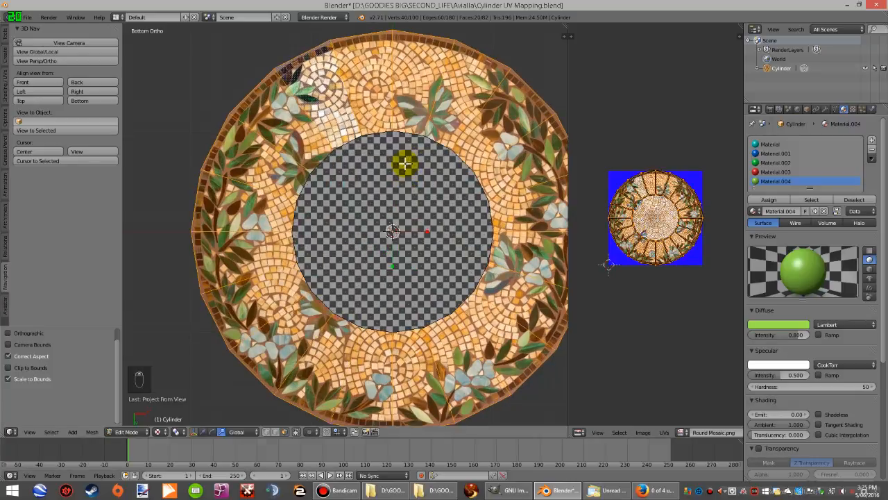
middle_click_drag(380, 155, 324, 293)
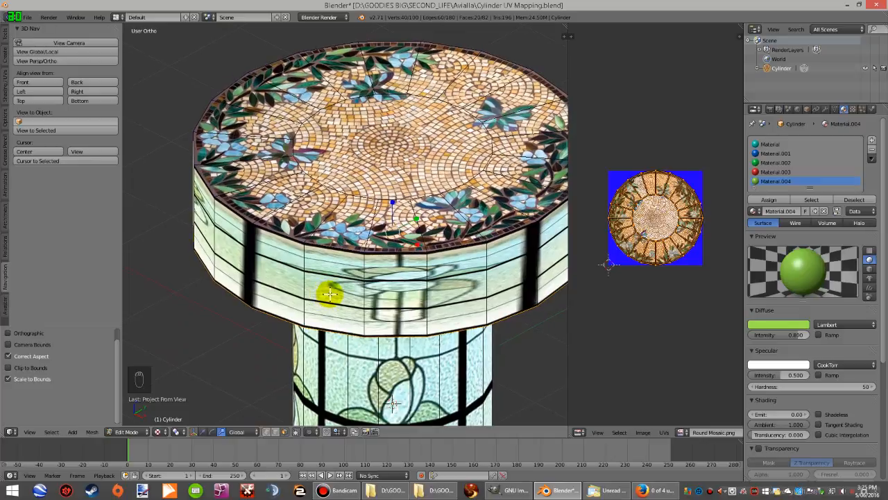
scroll(392, 402, "down", 5)
scroll(385, 399, "up", 6)
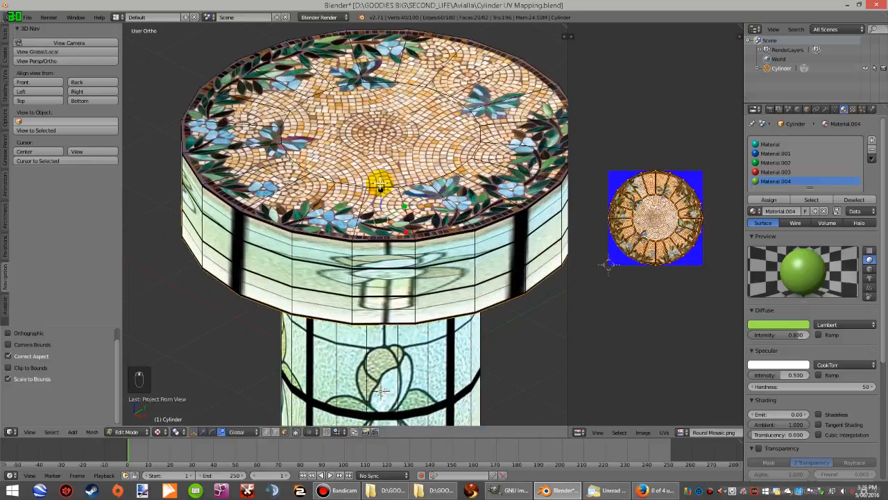
middle_click_drag(380, 396, 381, 411)
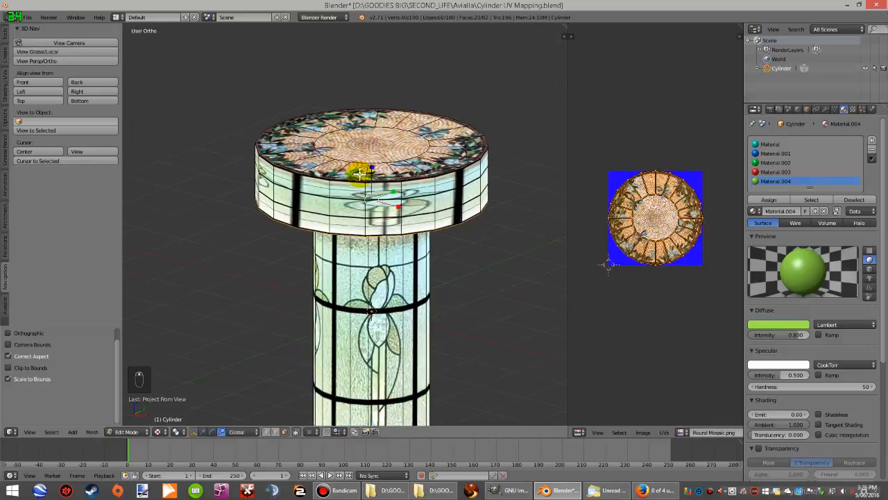
Show the cylinder in Solid shading with the ring of top faces in view.
key("z")
key("z")
key("z")
scroll(362, 173, "up", 2)
middle_click_drag(371, 139, 363, 169)
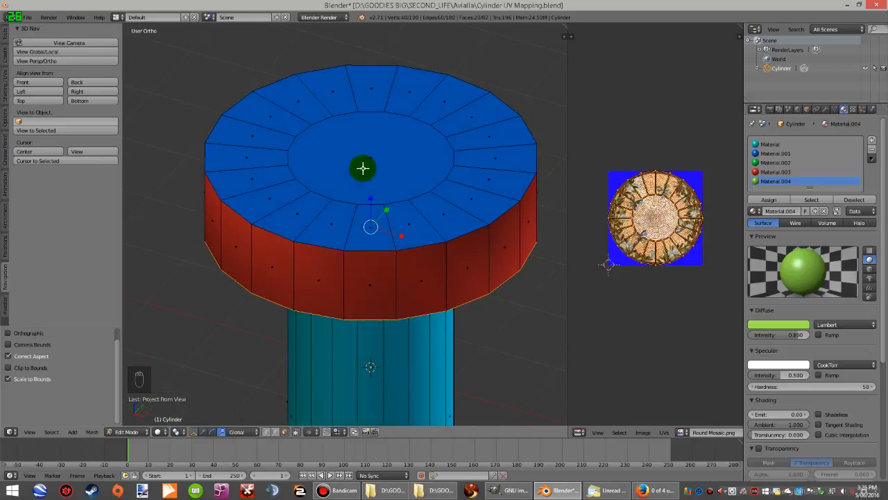
right_click(292, 214)
right_click(331, 231, "shift")
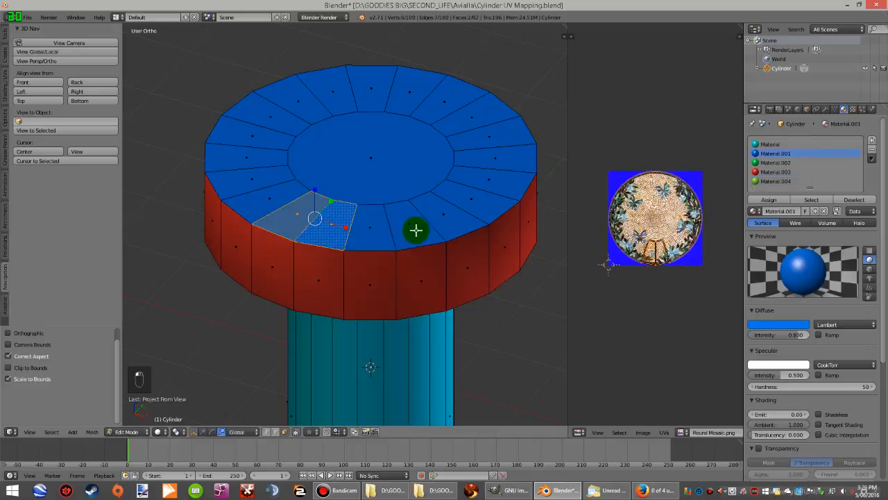
right_click(419, 229, "shift")
right_click(452, 214, "shift")
right_click(474, 197, "shift")
right_click(478, 198, "shift")
right_click(491, 175, "shift")
right_click(495, 149, "shift")
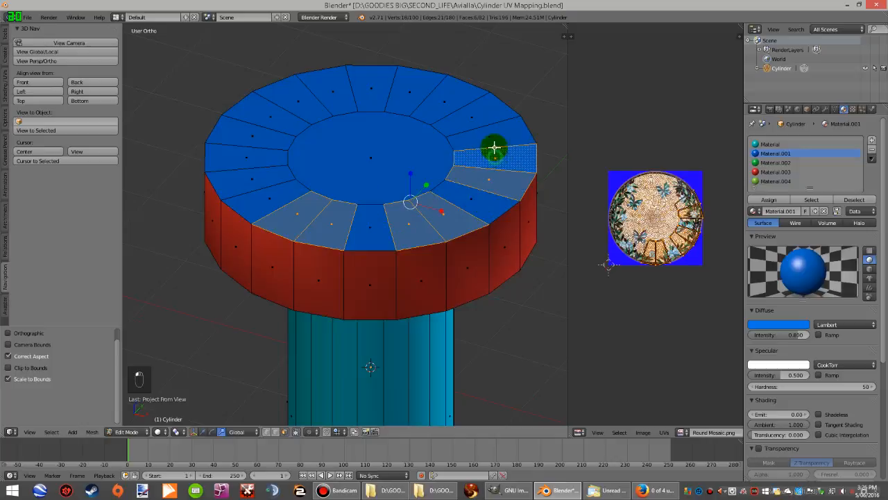
right_click(461, 111, "shift")
right_click(437, 99, "shift")
right_click(373, 89, "shift")
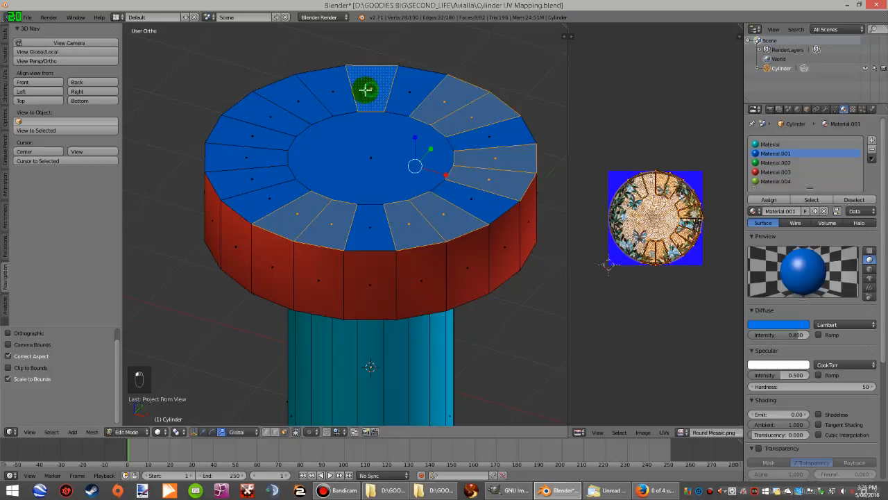
right_click(327, 93, "shift")
right_click(273, 117, "shift")
right_click(252, 134, "shift")
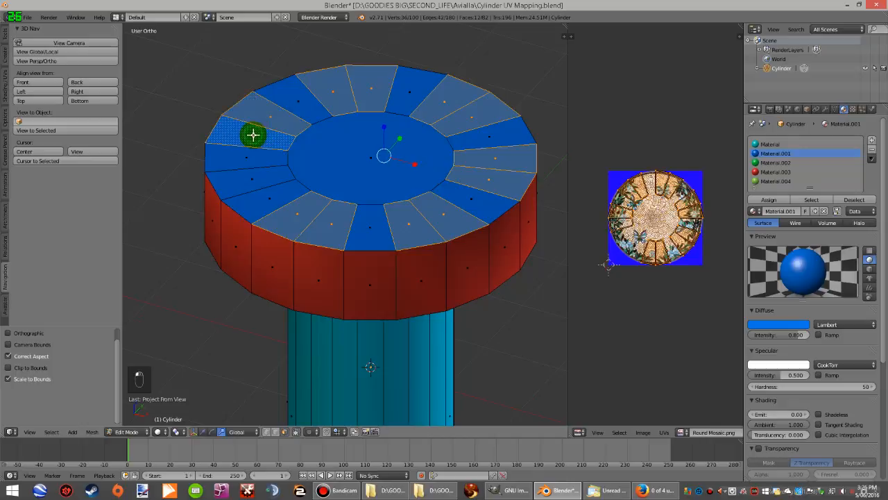
key("a")
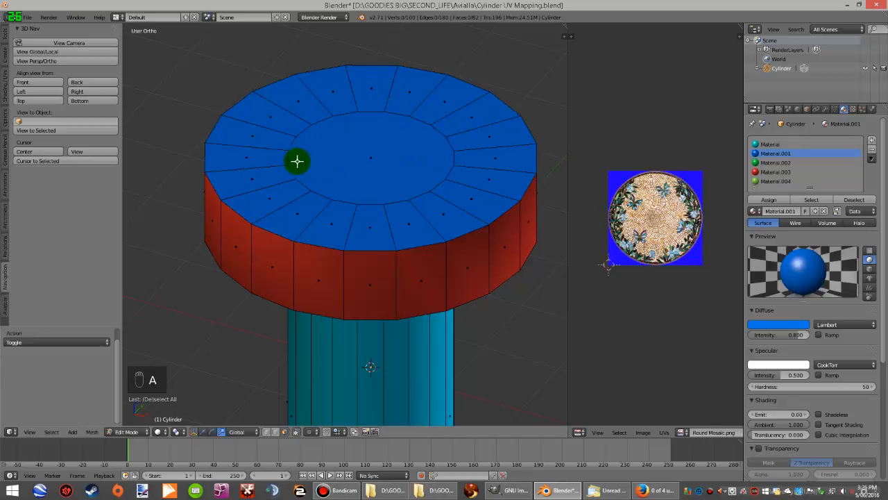
Select every second face around the outer ring on the cylinder's top.
right_click(250, 159)
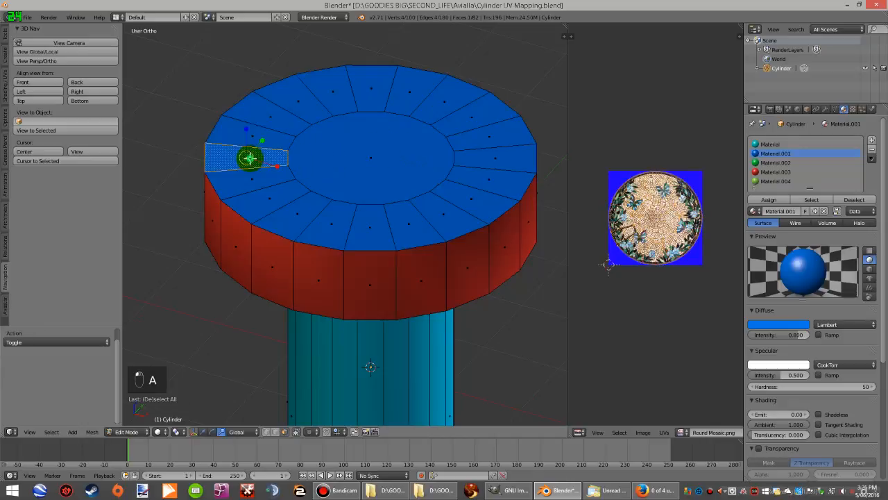
right_click(266, 113, "shift")
right_click(327, 87, "shift")
right_click(418, 88, "shift")
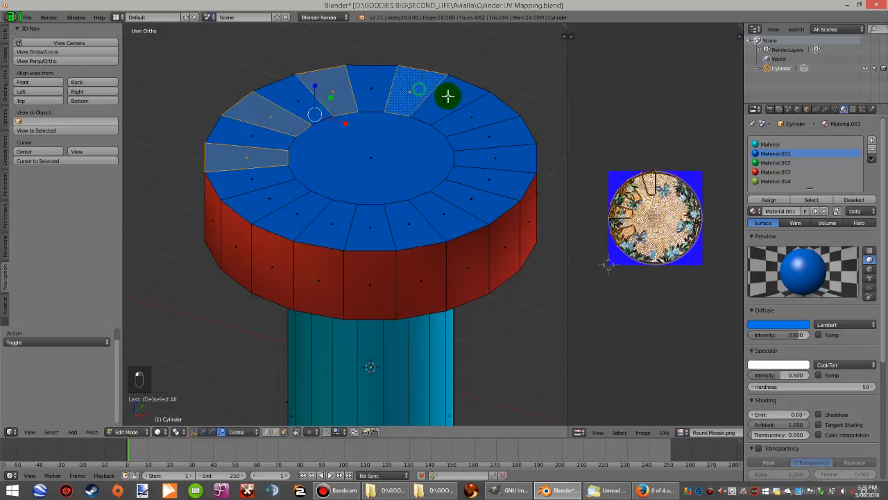
right_click(472, 115, "shift")
right_click(490, 157, "shift")
right_click(476, 202, "shift")
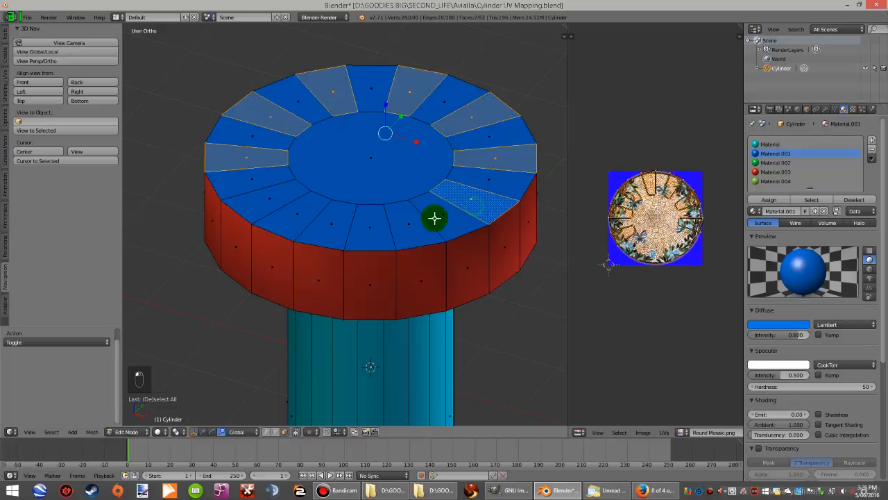
right_click(417, 226, "shift")
right_click(331, 223, "shift")
right_click(264, 201, "shift")
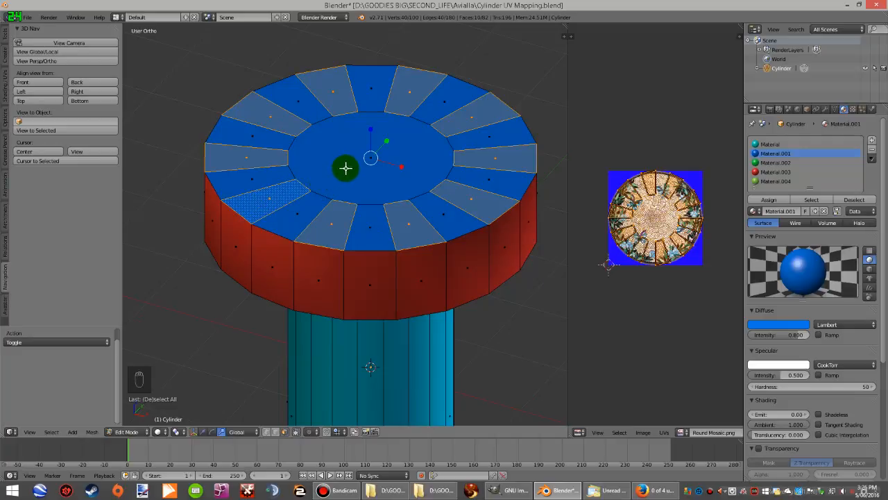
Show the band from the front view, set the snap element to Increment and enable the translate manipulator.
key("KP_1")
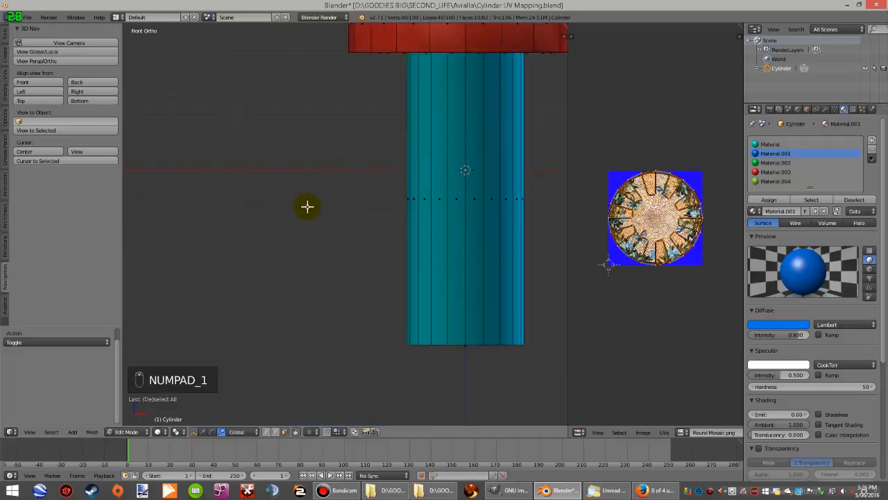
scroll(356, 133, "up", 3)
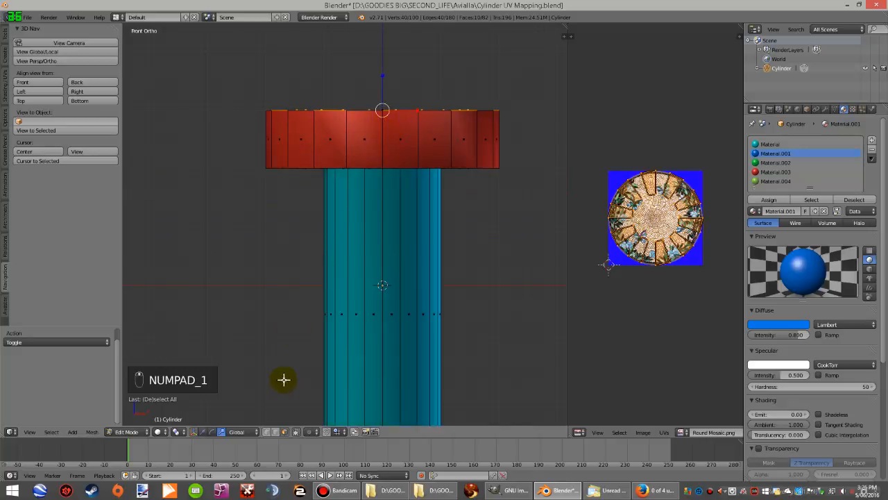
left_click(337, 432)
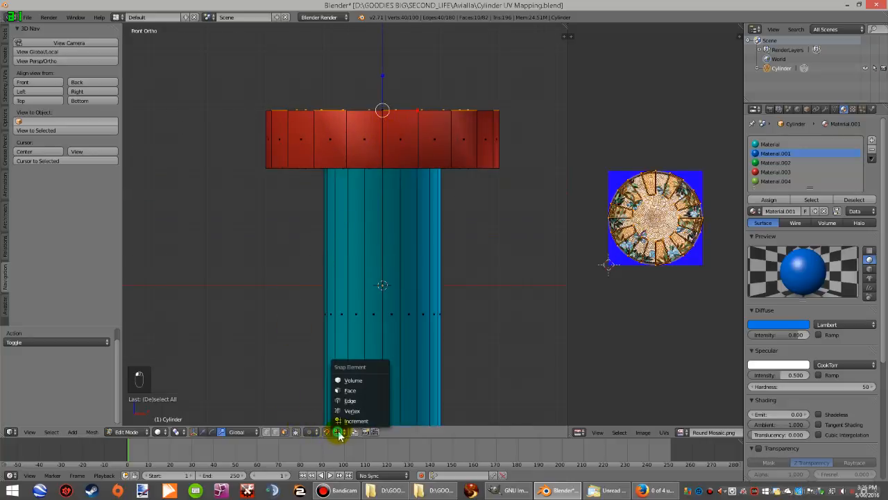
left_click(349, 421)
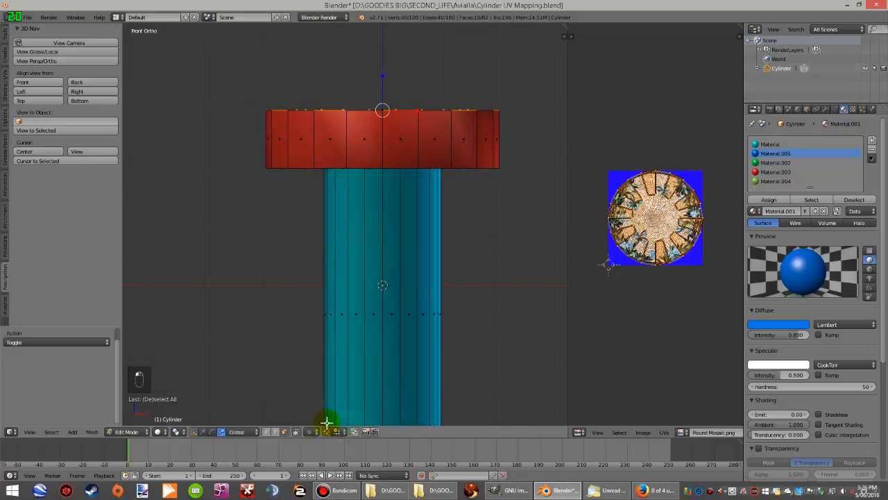
left_click(203, 431)
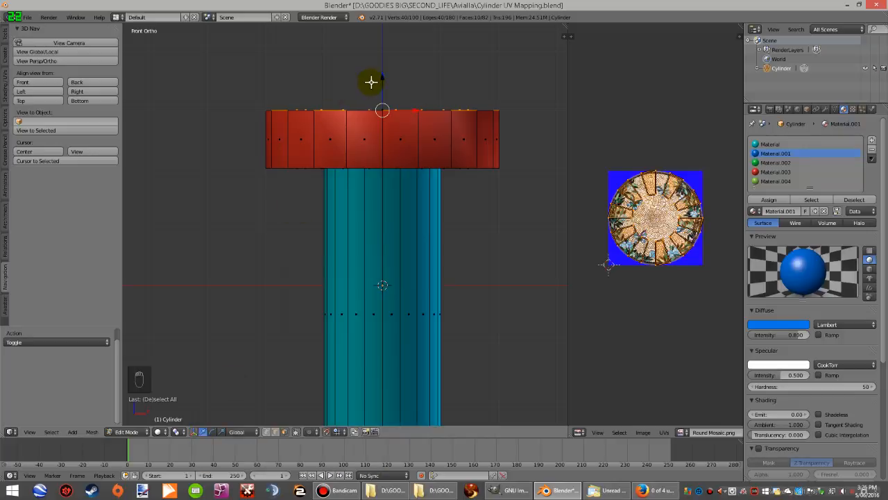
Extrude the selected alternate top faces and raise them 0.6 along Z.
key("e")
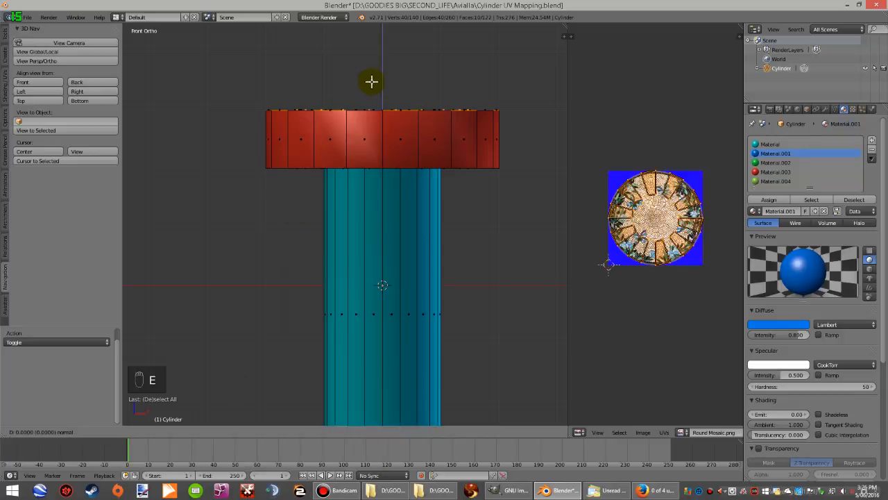
left_click(371, 80)
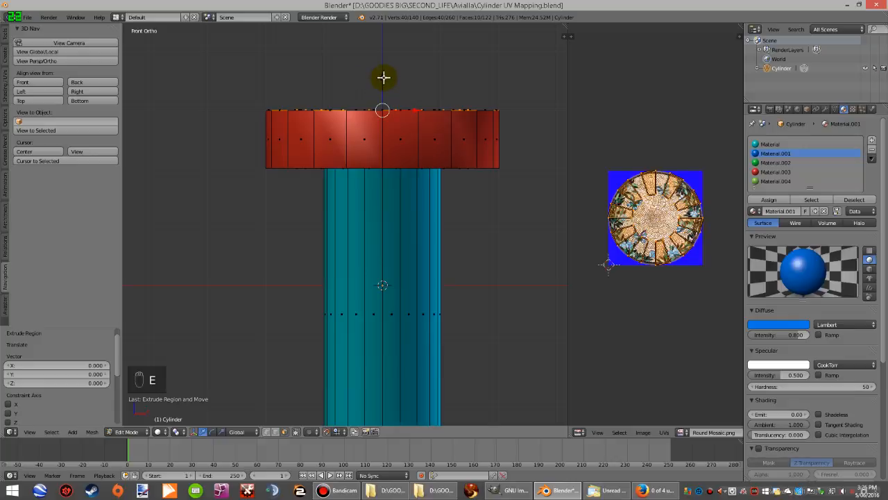
left_click_drag(383, 77, 390, 38)
left_click(391, 43)
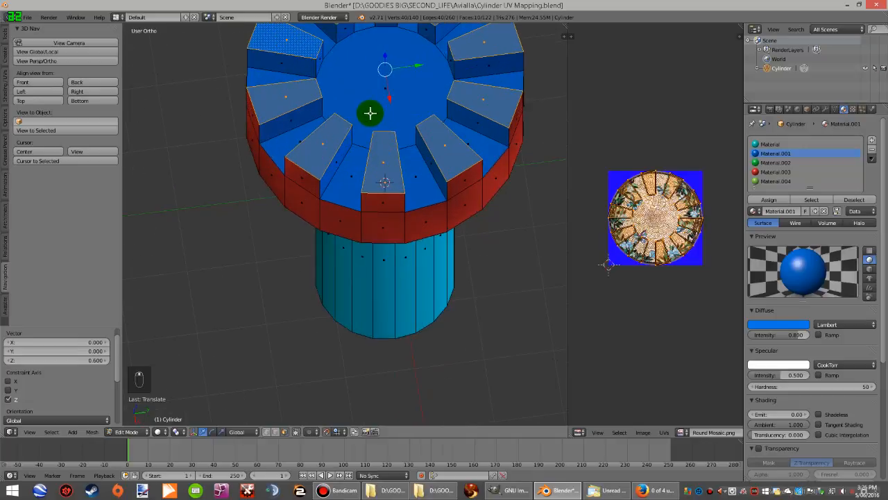
middle_click_drag(332, 104, 460, 35)
middle_click_drag(426, 77, 384, 113)
scroll(385, 113, "down", 3)
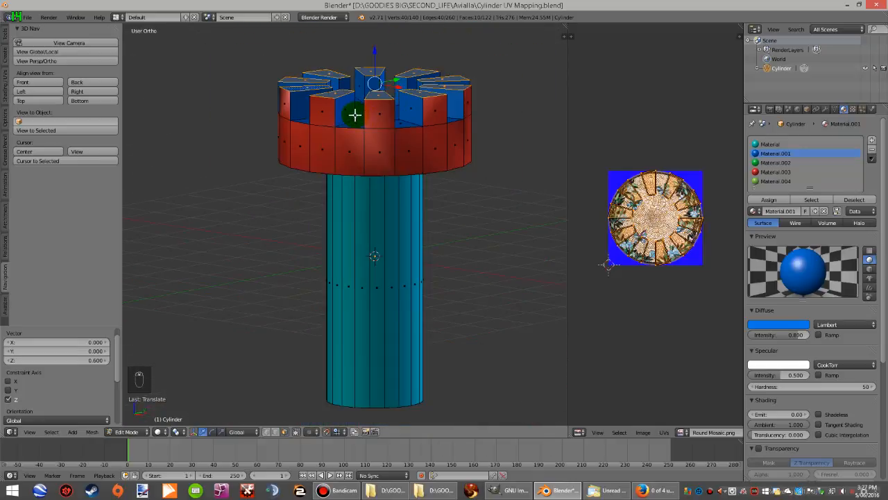
Box-select all faces of the raised blocks from the front view, including the hidden ones.
key("KP_1")
scroll(328, 141, "down", 4)
scroll(410, 88, "up", 4)
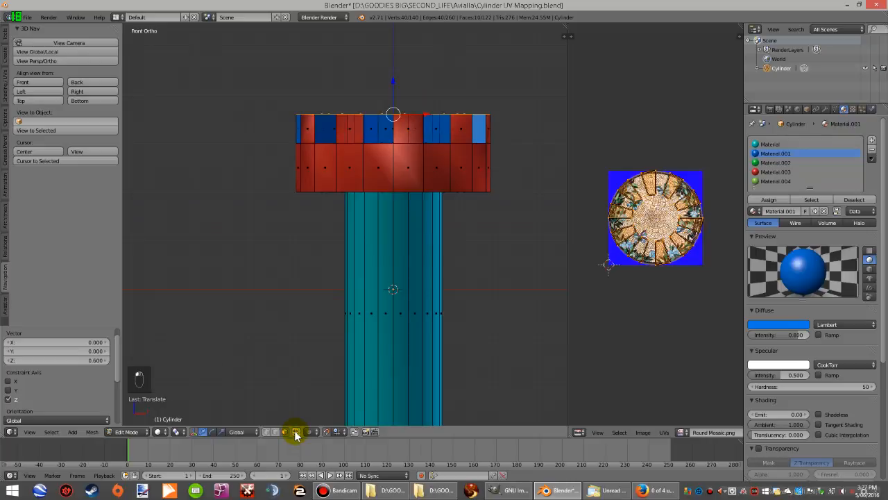
key("b")
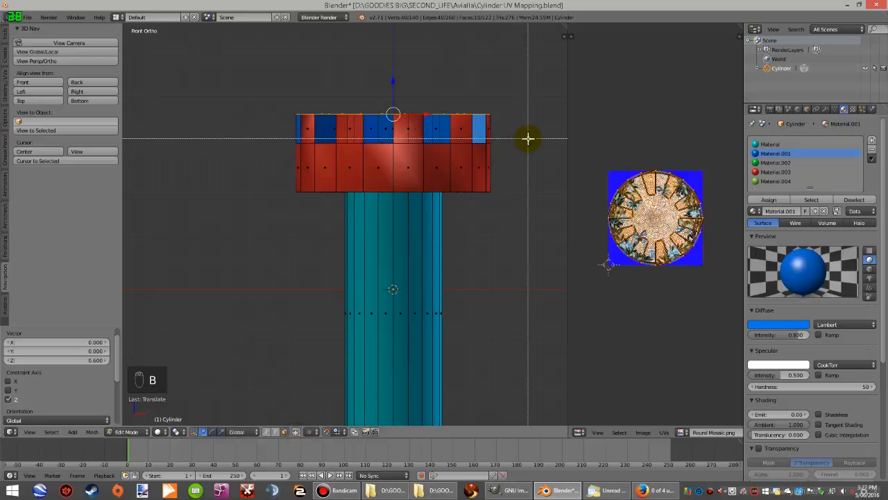
left_click_drag(528, 141, 238, 71)
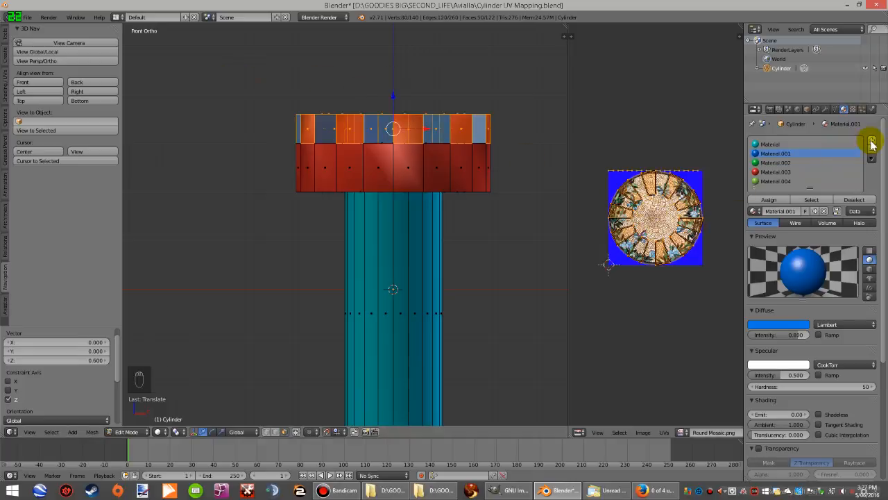
Add a new material with a light tan diffuse colour and assign it to the selected raised blocks.
left_click(872, 142)
left_click(807, 211)
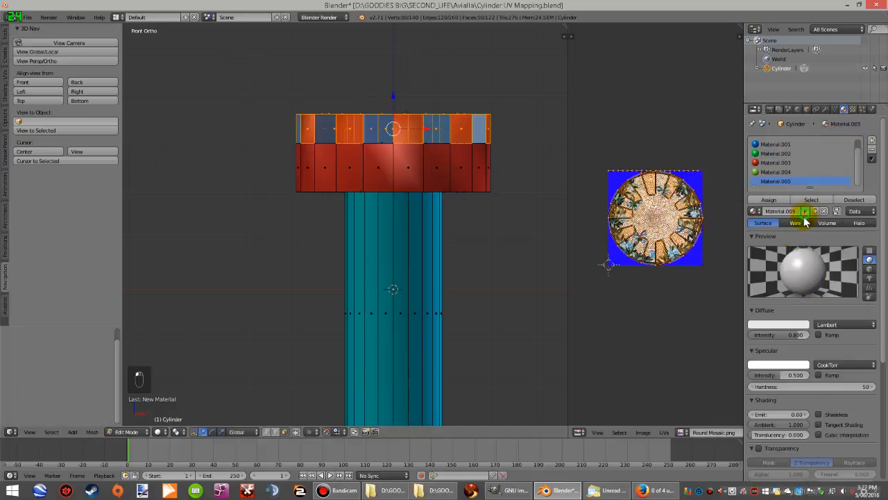
left_click(778, 325)
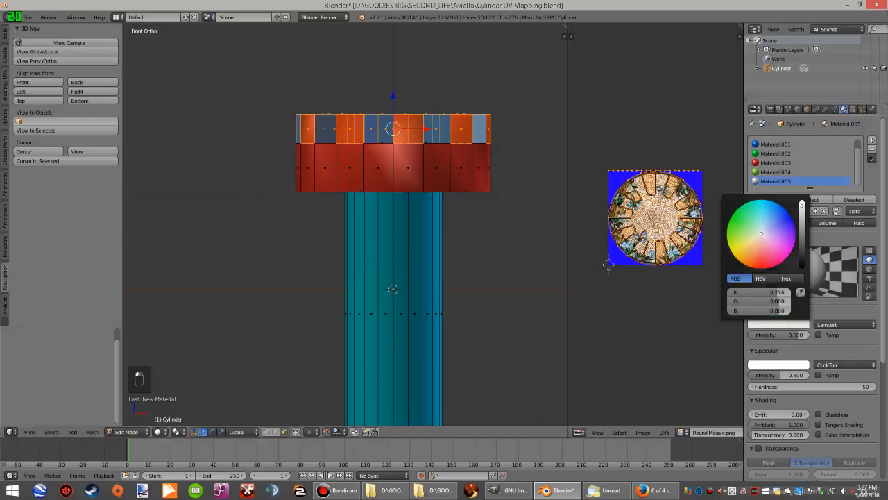
left_click_drag(761, 234, 756, 242)
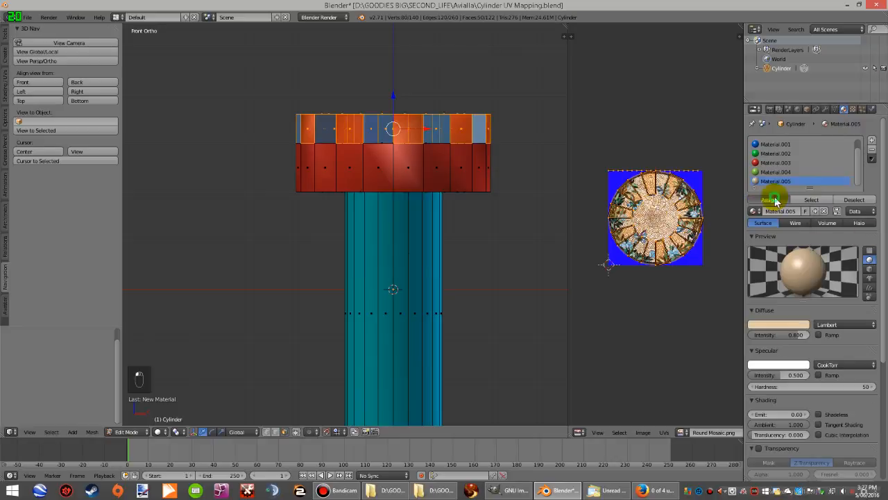
left_click(775, 199)
scroll(406, 117, "up", 2)
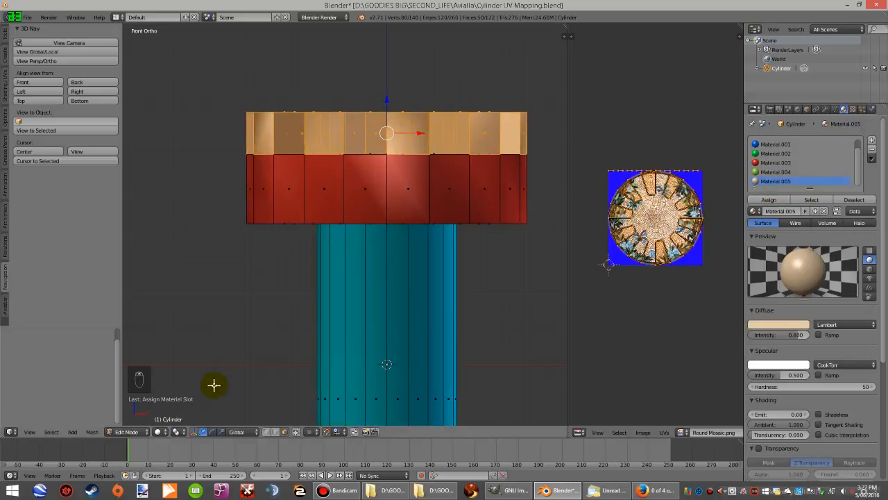
Show the viewport in textured shading and assign the Untitled checker image to the selected raised blocks.
left_click(164, 436)
left_click(177, 388)
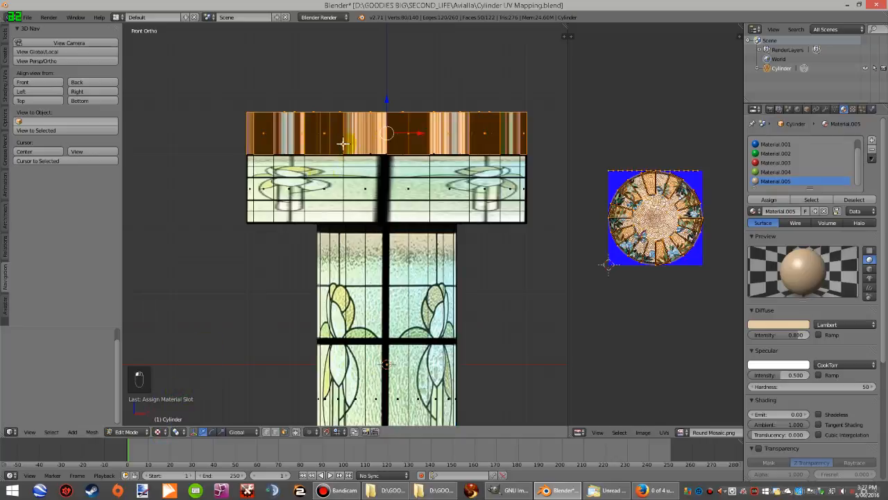
scroll(380, 106, "up", 1)
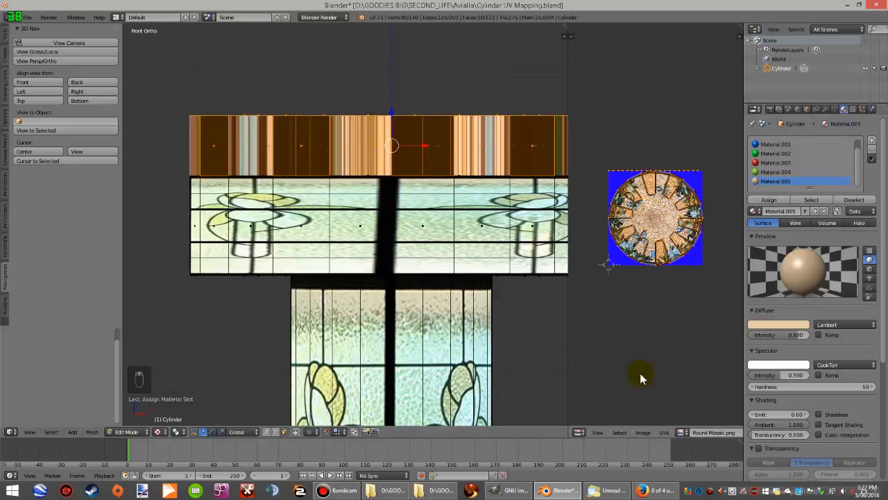
scroll(656, 432, "right", 5)
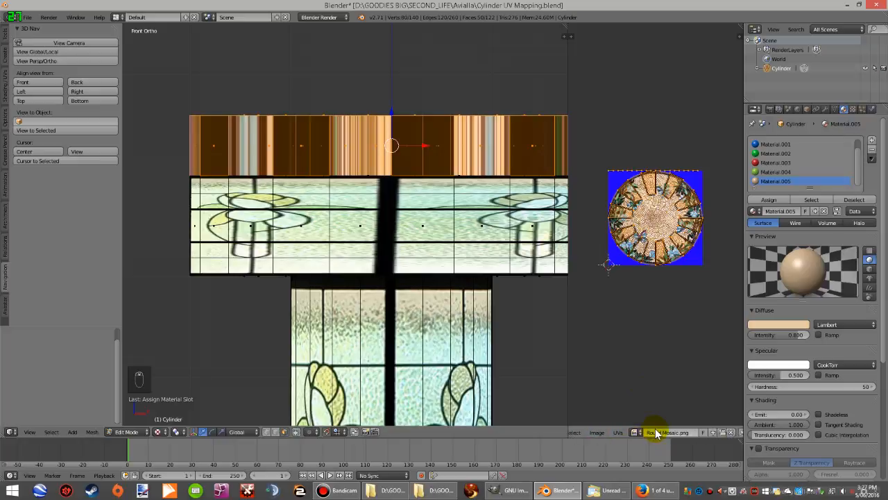
scroll(625, 433, "left", 1)
left_click(624, 433)
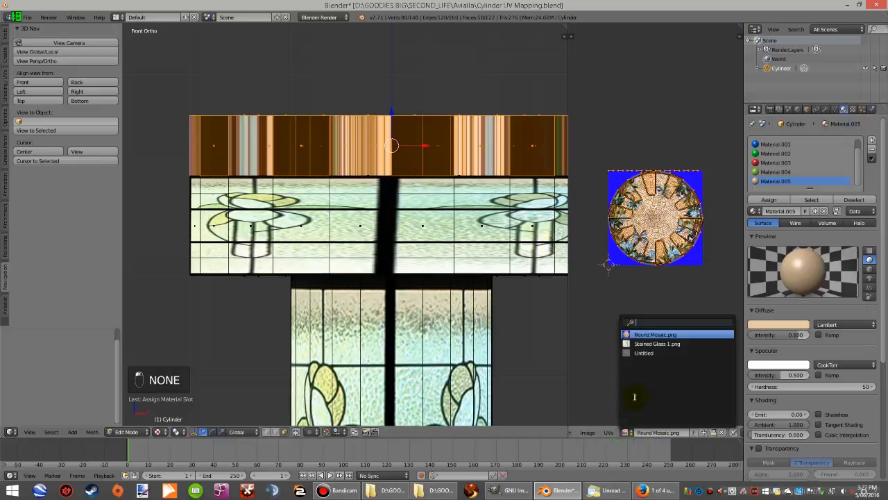
left_click(644, 353)
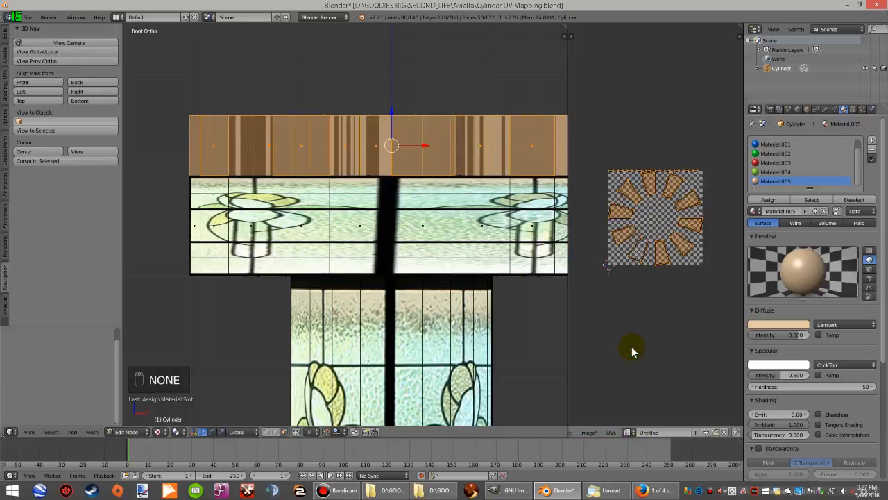
Reset the UV mapping of the selected raised blocks and check the checker pattern on them.
scroll(404, 95, "up", 2)
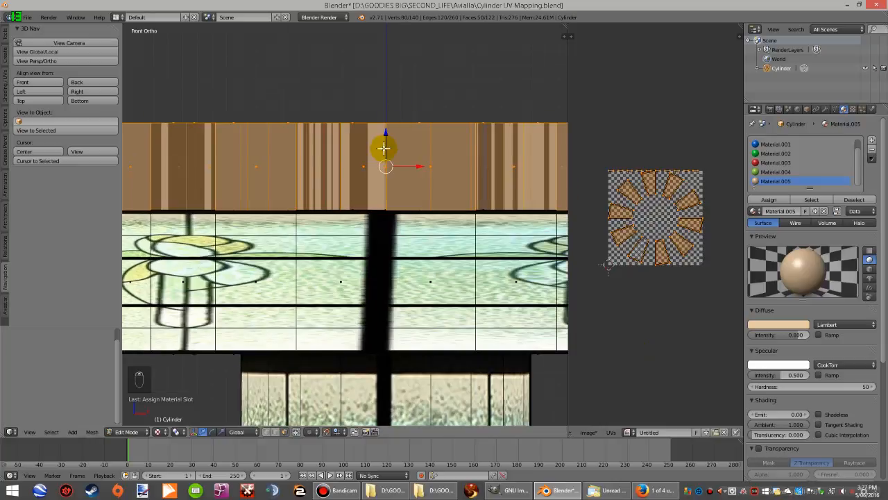
key("u")
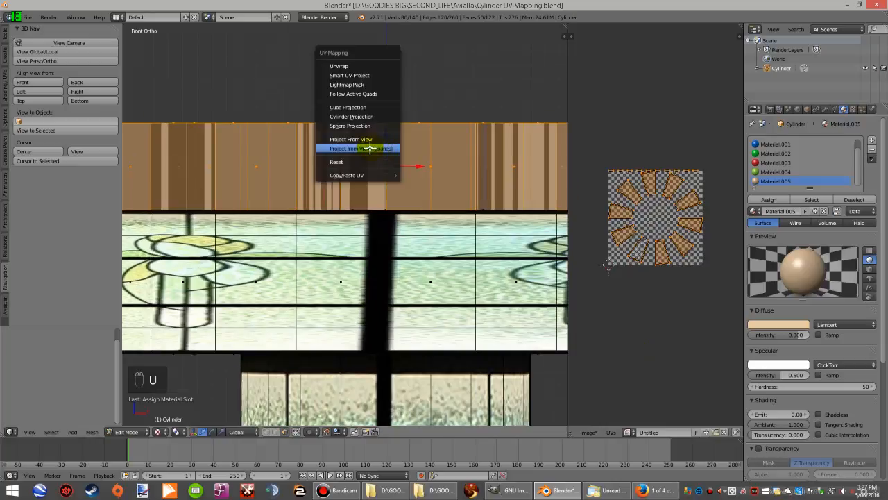
left_click(357, 161)
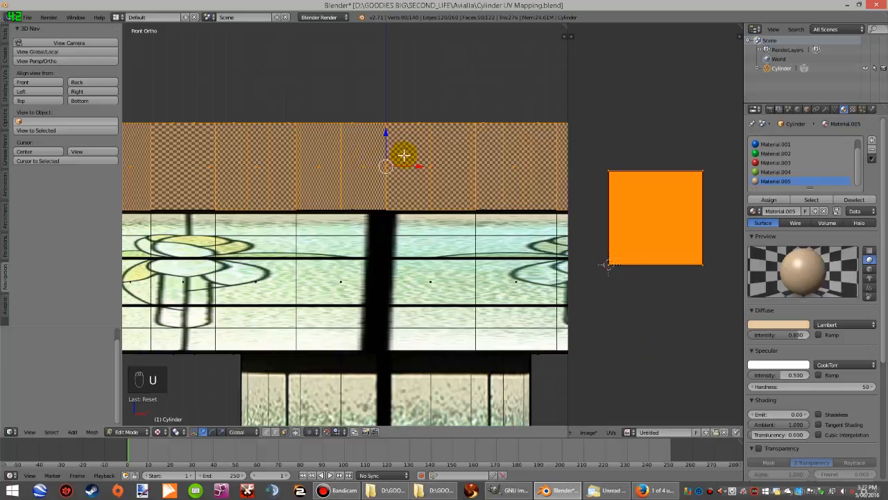
scroll(403, 155, "down", 1)
middle_click_drag(393, 144, 395, 193)
scroll(393, 188, "down", 3)
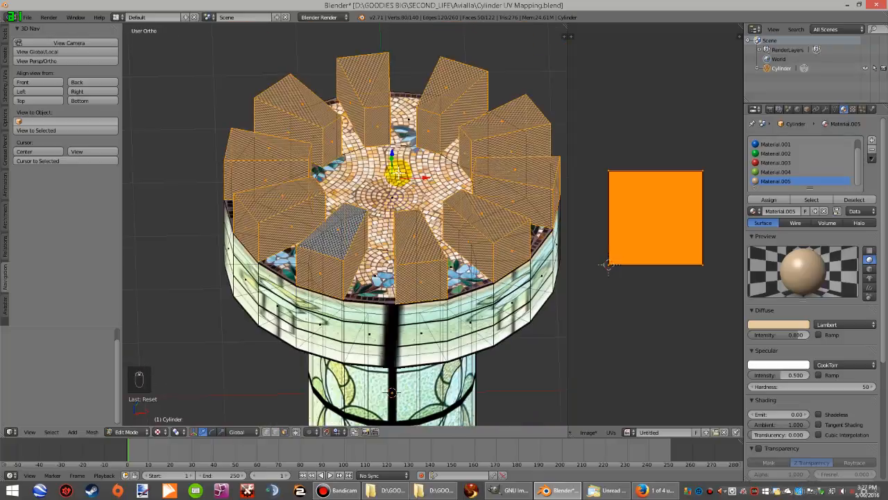
scroll(370, 63, "up", 5)
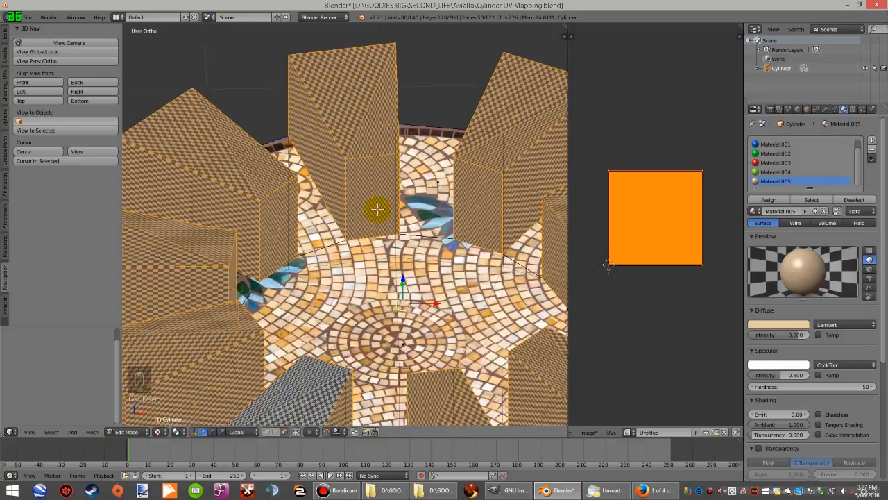
Apply a Cube Projection to the selected raised blocks from the top view.
key("KP_7")
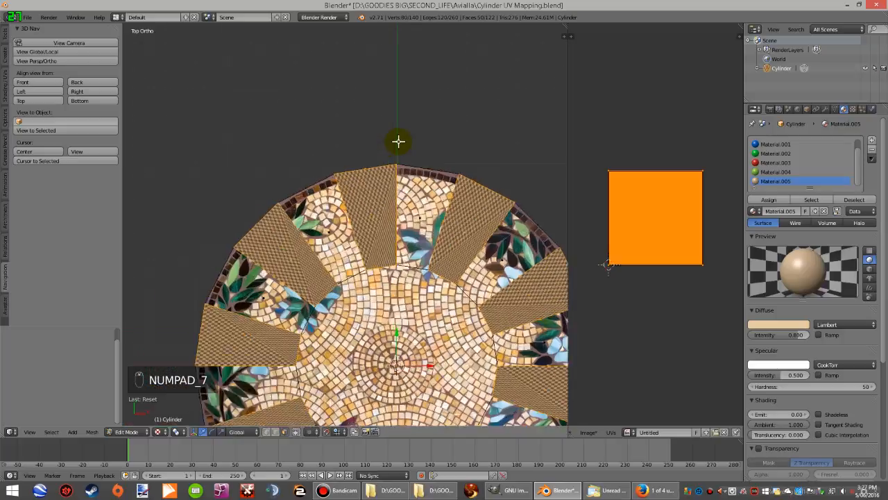
scroll(396, 231, "up", 4)
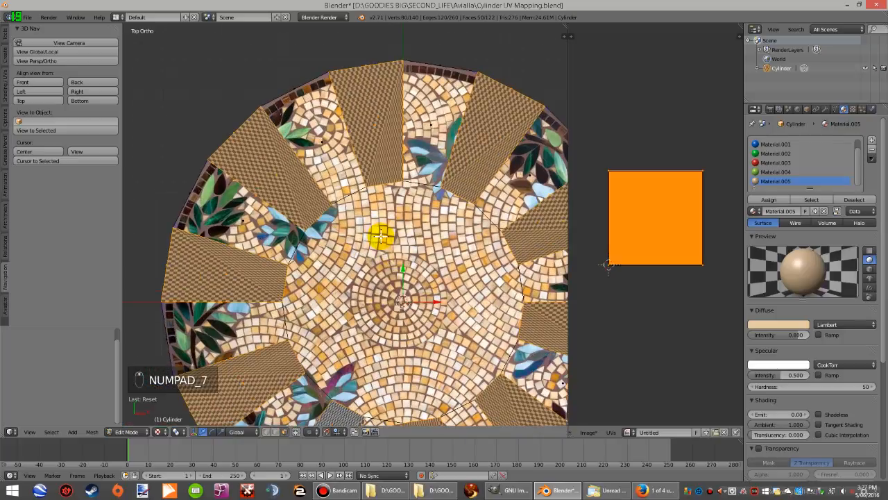
key("u")
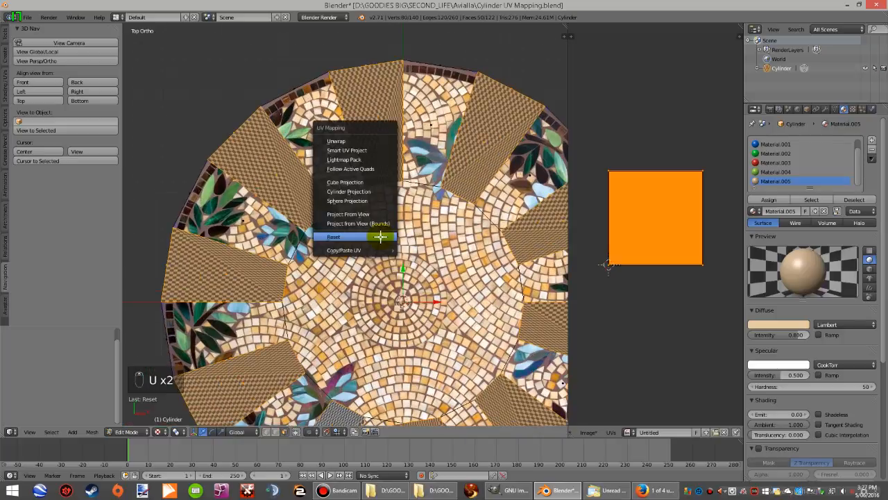
left_click(353, 182)
scroll(361, 194, "down", 2)
scroll(375, 235, "up", 2)
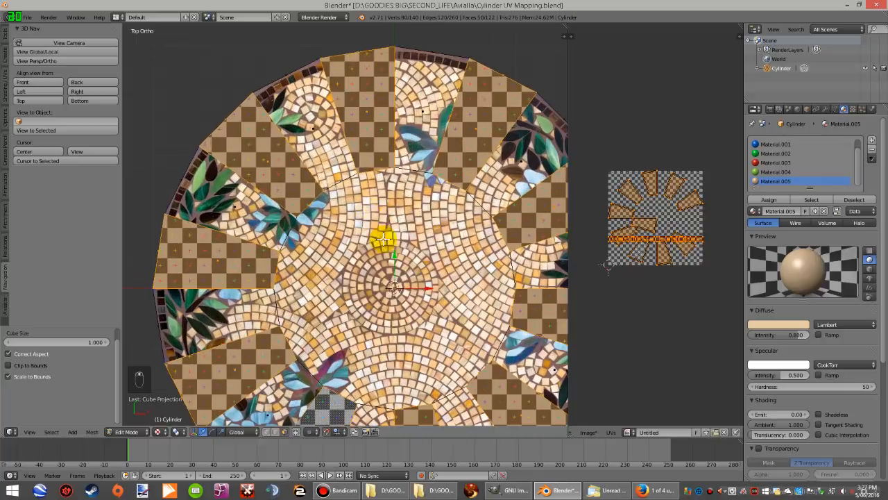
Return the viewport to solid shading and examine the raised blocks and their UV layout.
mouse_move(361, 242)
middle_mouse_down()
mouse_move(361, 201)
mouse_move(364, 229)
middle_mouse_up()
key("z")
key("z")
key("z")
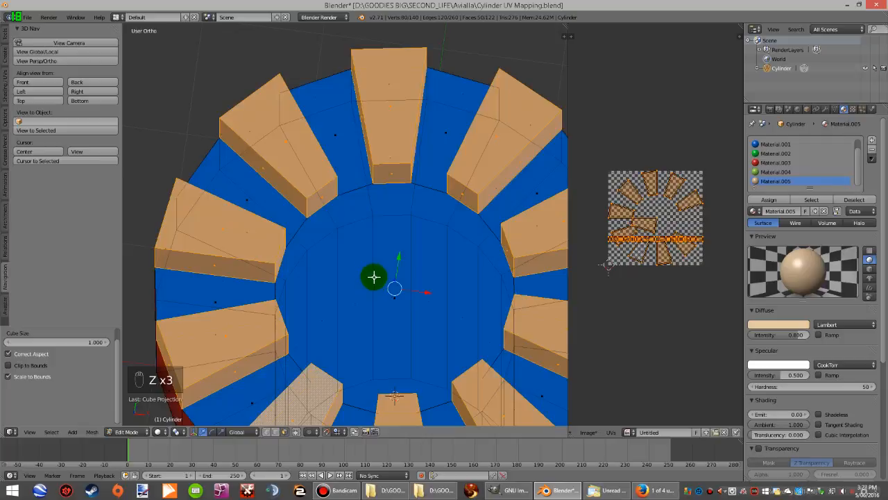
scroll(385, 264, "down", 3)
mouse_move(386, 298)
middle_mouse_down()
mouse_move(403, 221)
mouse_move(409, 246)
mouse_move(388, 271)
mouse_move(363, 284)
mouse_move(331, 283)
mouse_move(383, 248)
mouse_move(363, 317)
mouse_move(391, 234)
mouse_move(448, 222)
middle_mouse_up()
scroll(638, 231, "up", 8)
scroll(624, 249, "down", 8)
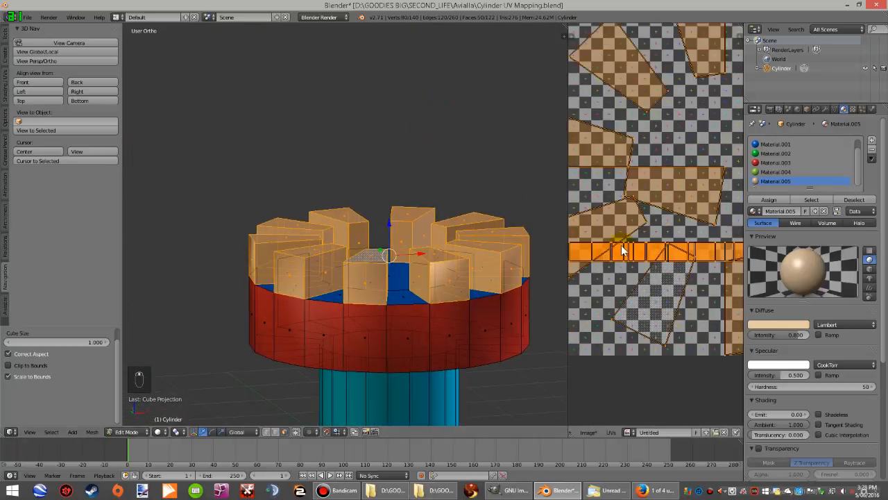
Select individual outer faces of the raised blocks to check where they lie in the UV layout.
right_click(449, 280)
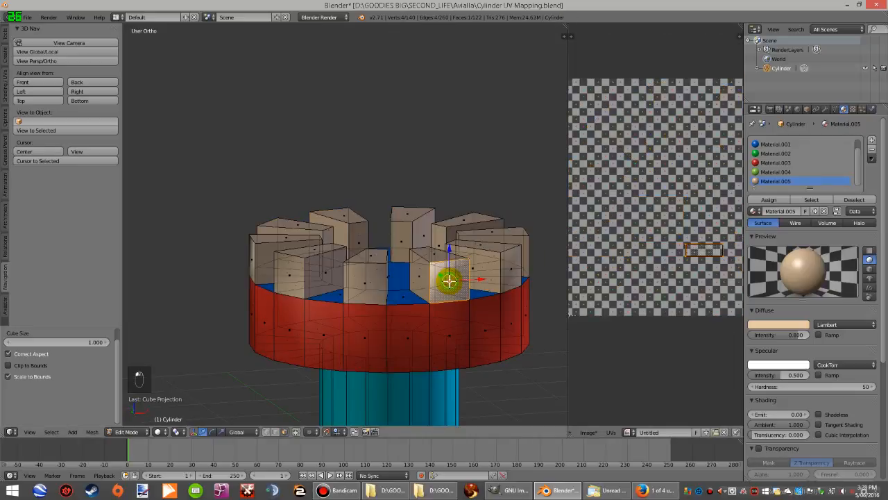
scroll(601, 254, "down", 2)
scroll(601, 254, "up", 1)
scroll(492, 275, "up", 1)
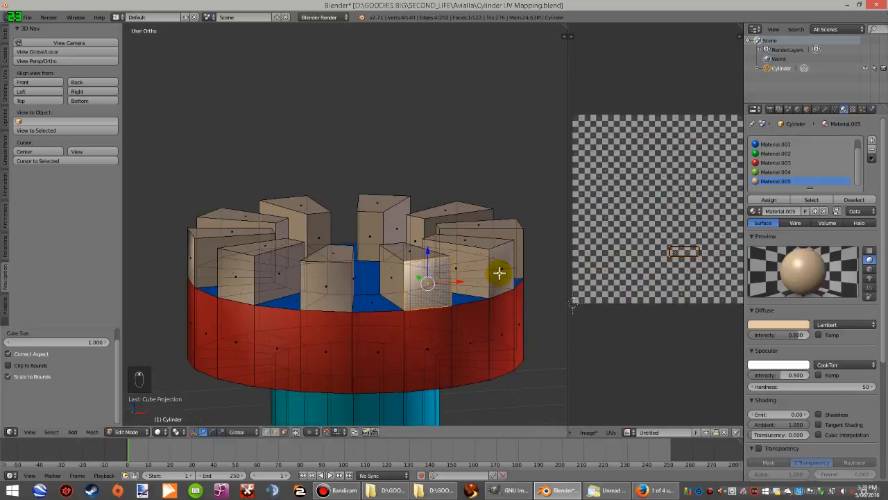
right_click(500, 273, "shift")
key("a")
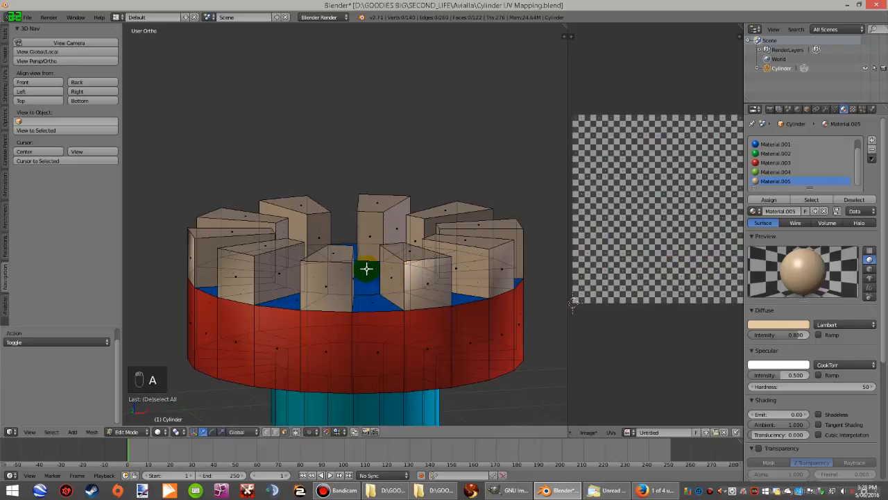
scroll(363, 267, "up", 1)
key("a")
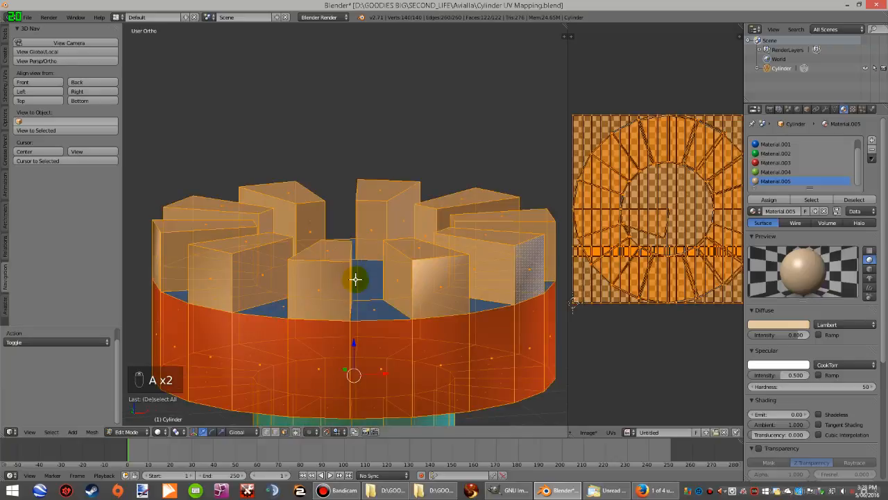
Select the faces assigned to Material.003 to check the band's UVs, and clear the selection.
right_click(328, 283)
left_click(775, 162)
left_click(810, 200)
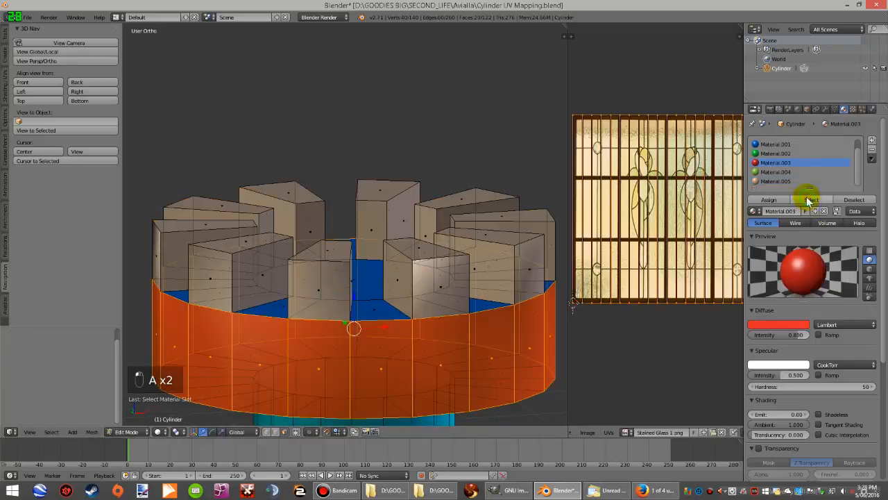
key("a")
Select all faces of the raised blocks through their Material.005 slot.
right_click(376, 192)
left_click(809, 182)
left_click(810, 200)
Open the Tan_Rock_Wall image from the Avialla folder as the texture for the selected raised blocks.
scroll(538, 307, "down", 2)
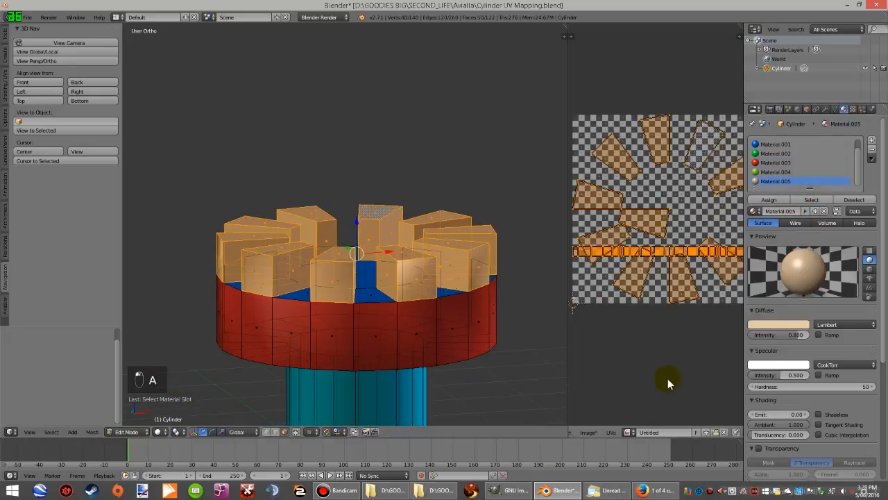
scroll(668, 431, "down", 1)
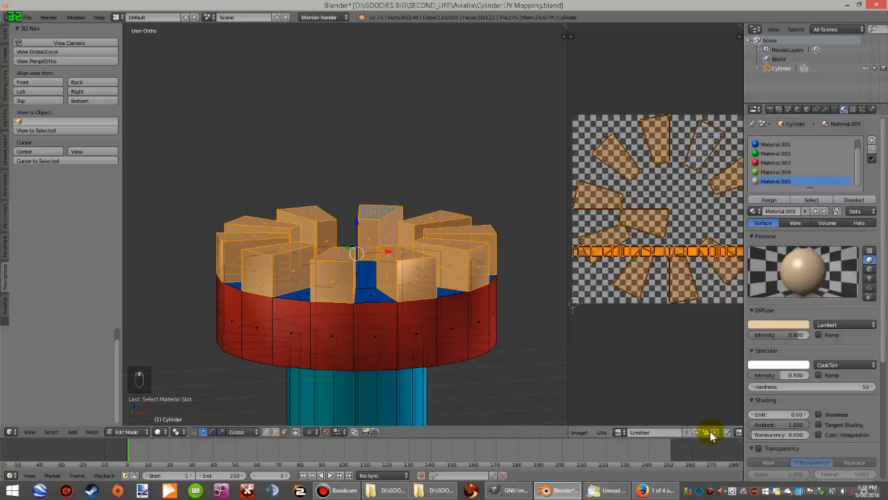
left_click(708, 433)
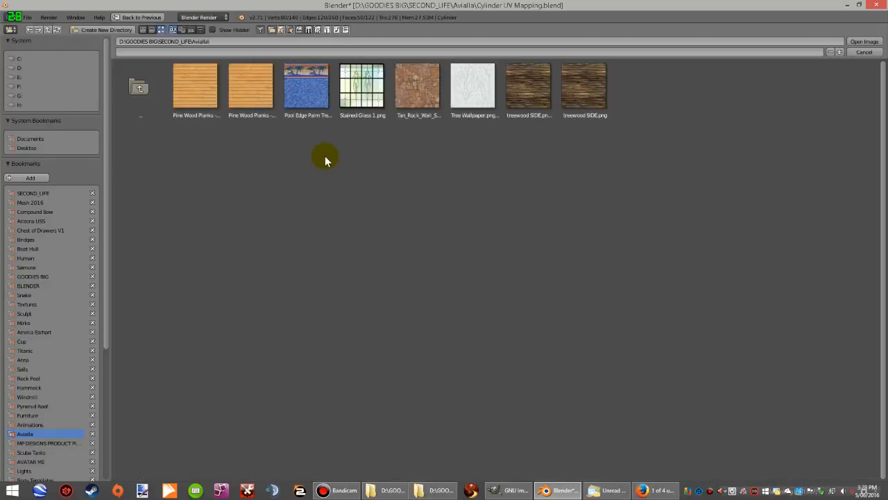
double_click(411, 99)
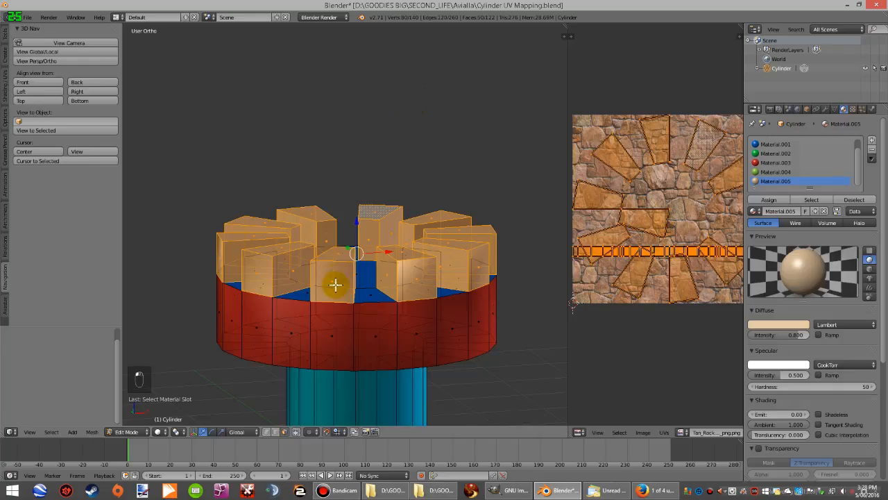
Display the model in textured shading and inspect the rock texture on the tops and sides of the raised blocks.
scroll(335, 283, "up", 3)
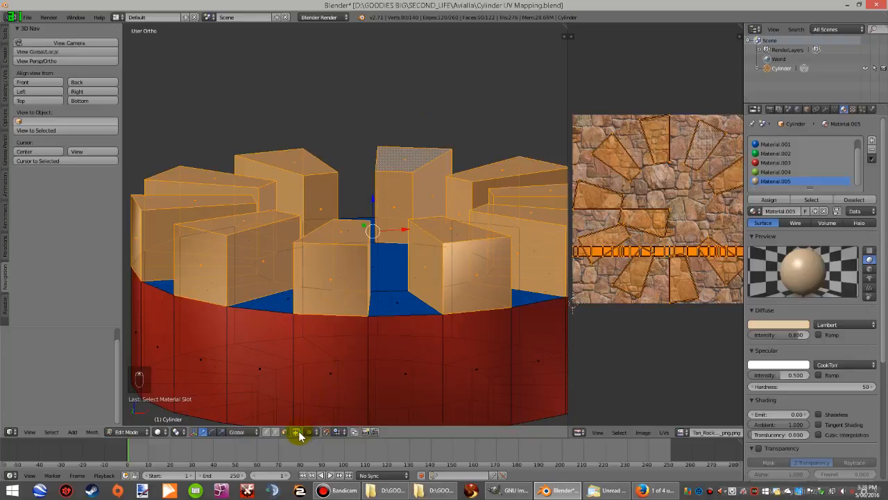
left_click(161, 434)
left_click(174, 387)
scroll(323, 327, "down", 1)
middle_click_drag(329, 298, 322, 186)
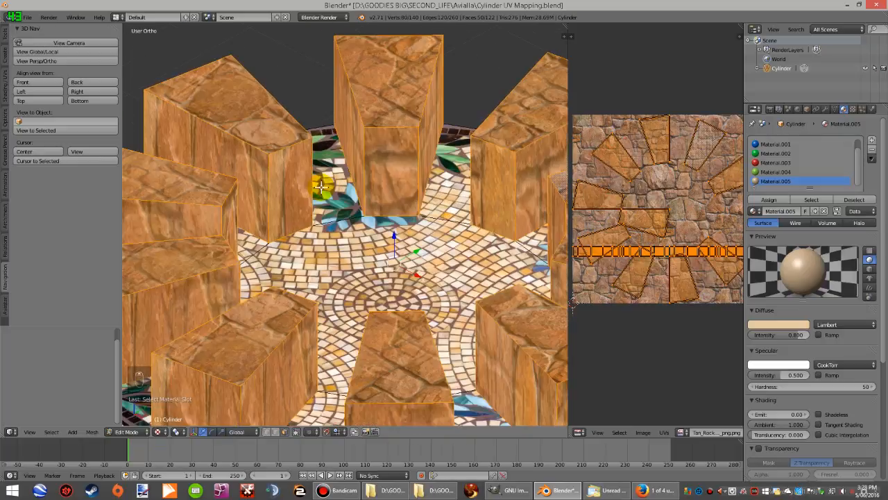
Reapply the Cube Projection to the selected raised blocks from an angled view.
scroll(620, 216, "down", 1)
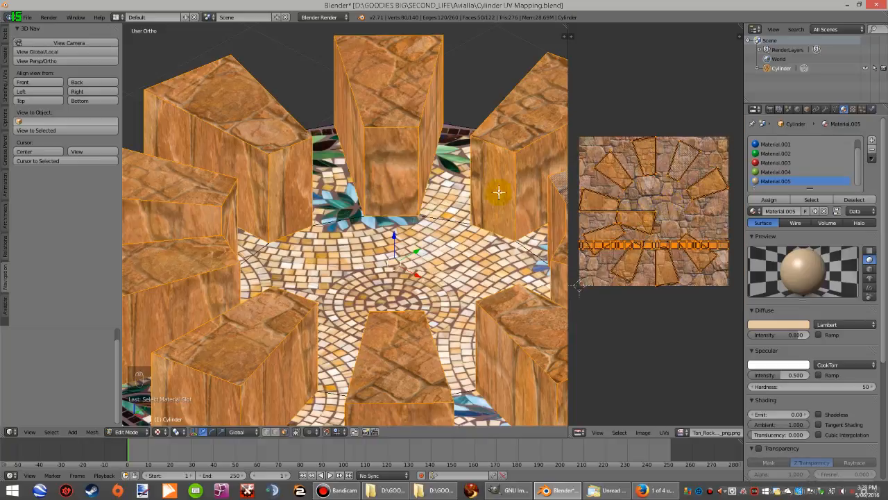
scroll(429, 201, "down", 3)
scroll(423, 205, "up", 1)
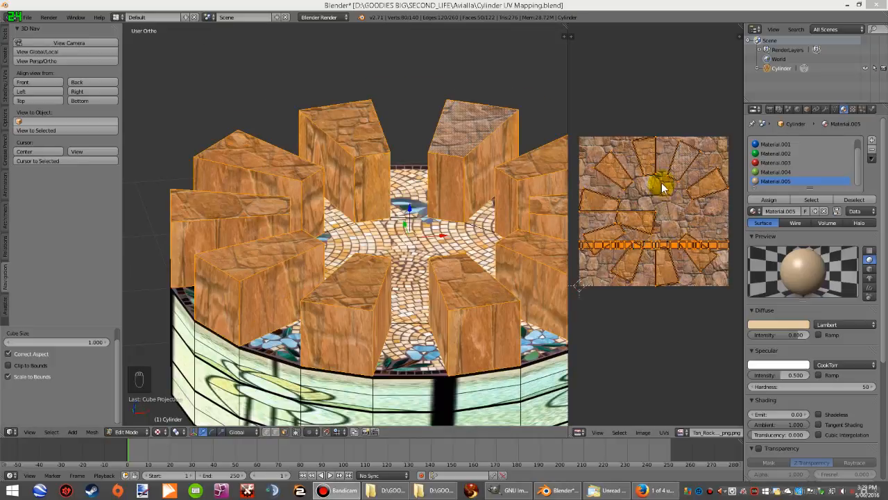
Select all UVs of the raised blocks and scale them up beyond the image so the rock pattern repeats more finely.
left_click(666, 106)
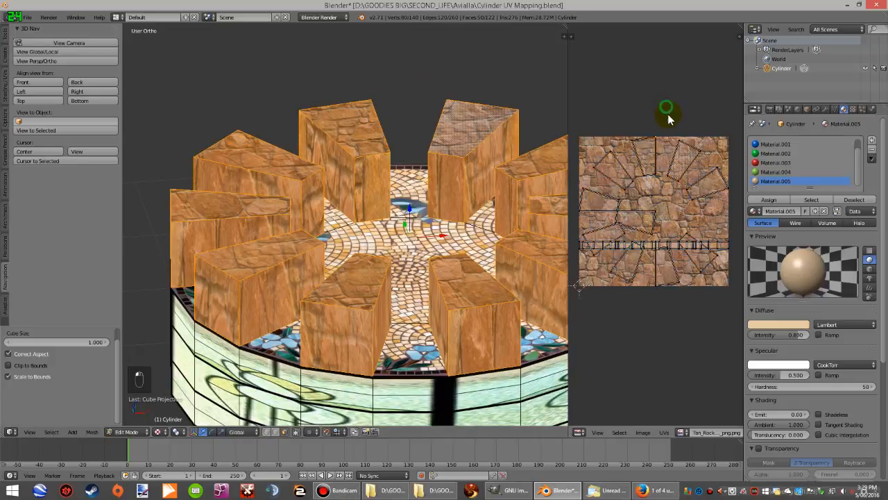
key("a")
key("a")
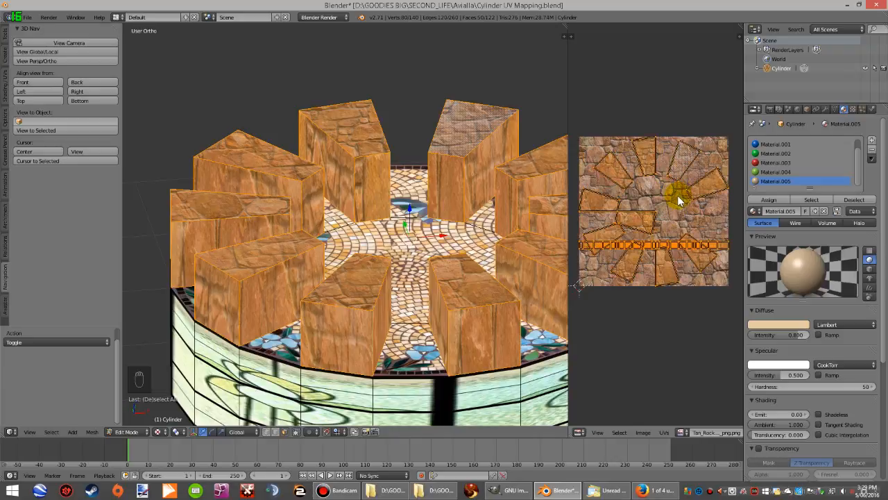
key("s")
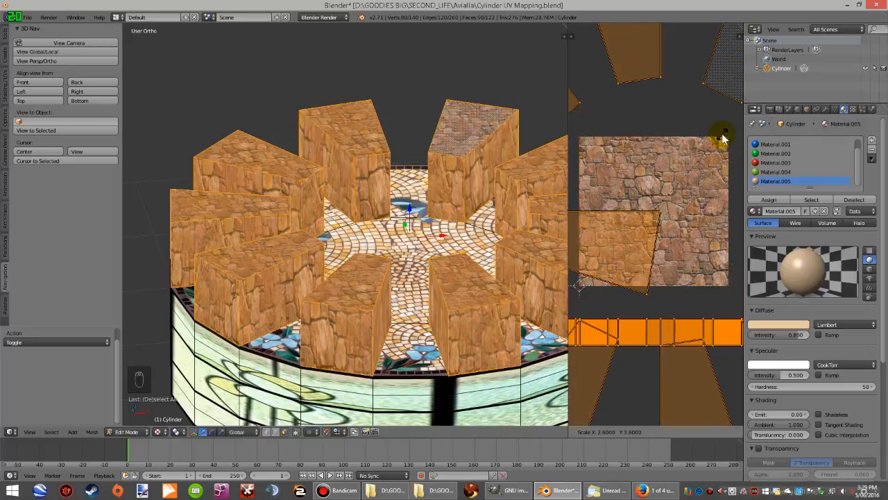
left_click(574, 111)
Deselect the raised blocks and select all the band's faces through their Material.003 slot.
key("a")
middle_click_drag(385, 196, 174, 243)
right_click(408, 298)
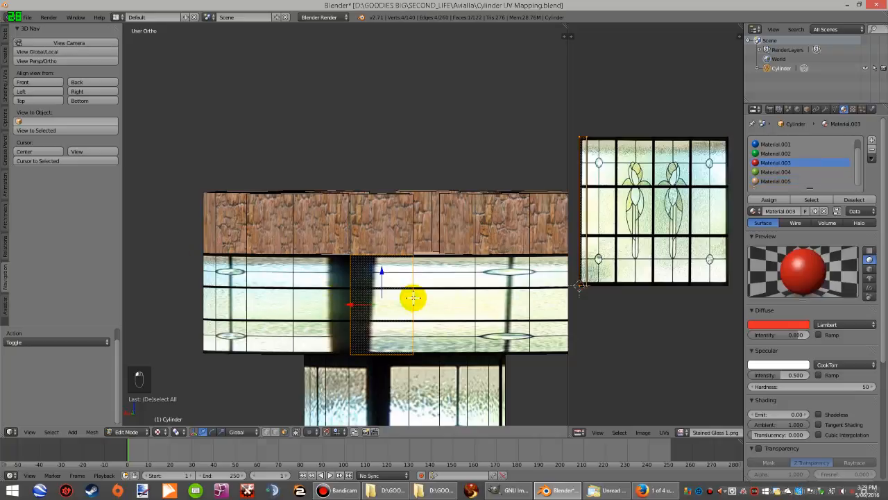
left_click(812, 200)
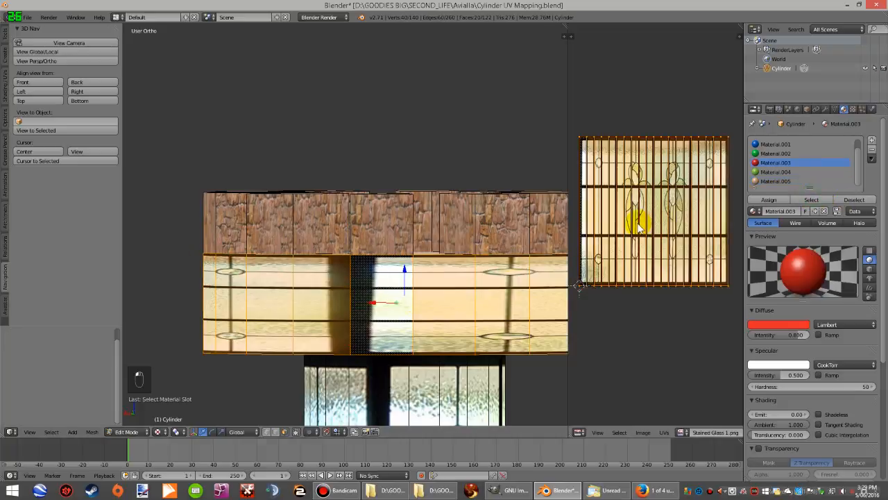
Scale all the band's UVs by 2.5 along X to repeat the stained glass pattern around it.
key("a")
key("a")
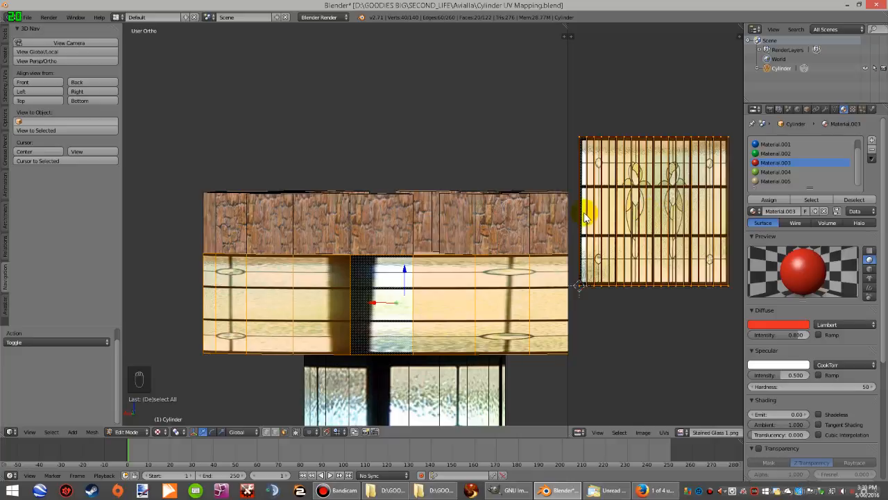
key("s")
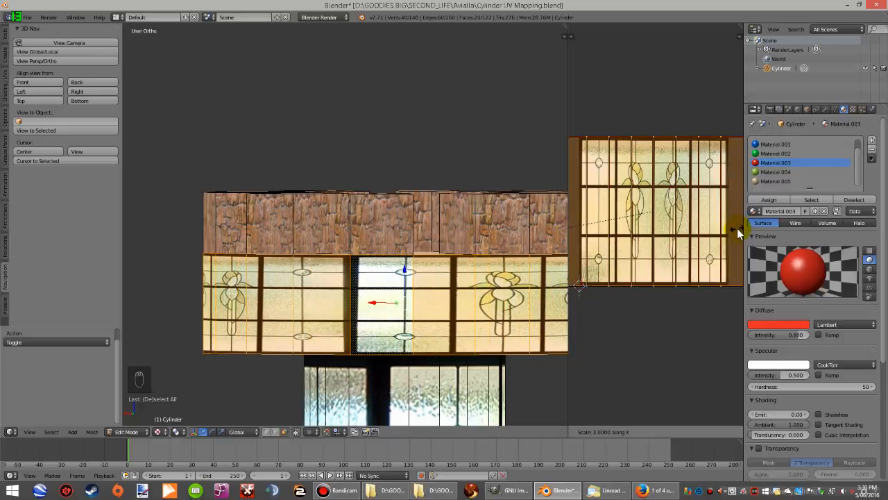
left_click(585, 225)
Deselect everything and examine the textured blocks, mosaic top, band and cylinder from above and from the side.
scroll(382, 285, "down", 2)
middle_click_drag(436, 301, 393, 287)
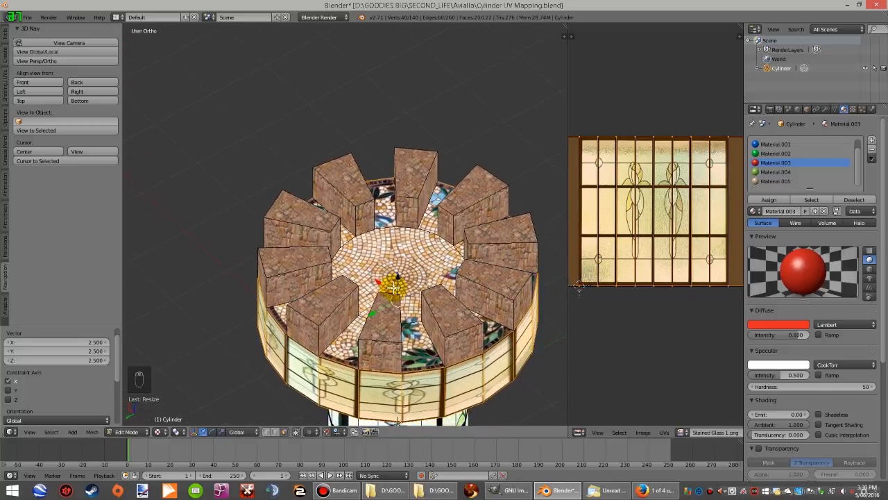
key("a")
scroll(396, 285, "up", 2)
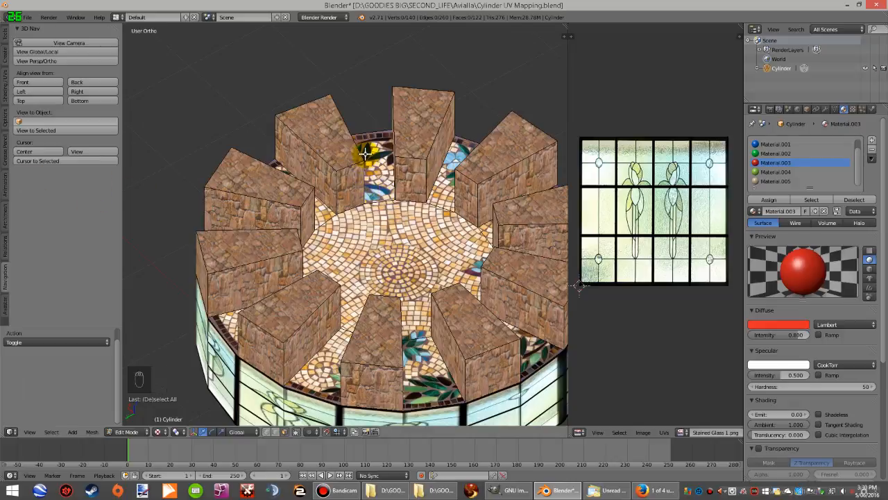
scroll(365, 153, "down", 3)
middle_click_drag(396, 155, 372, 256)
scroll(367, 209, "down", 2)
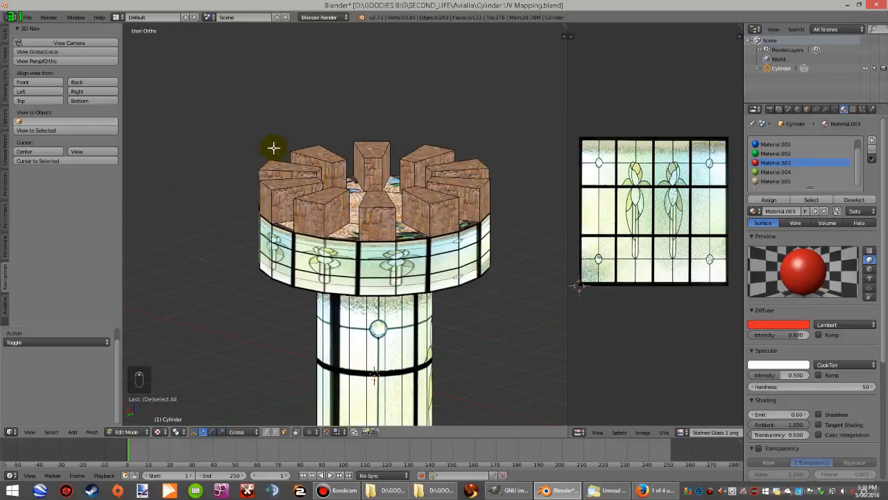